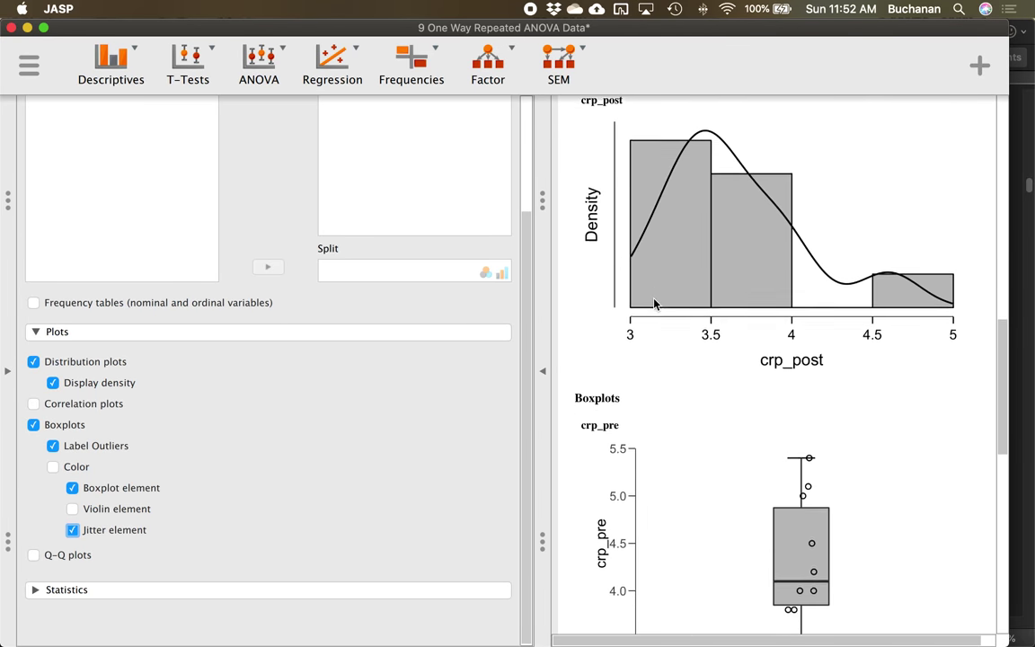
scroll(654, 304, down, 2)
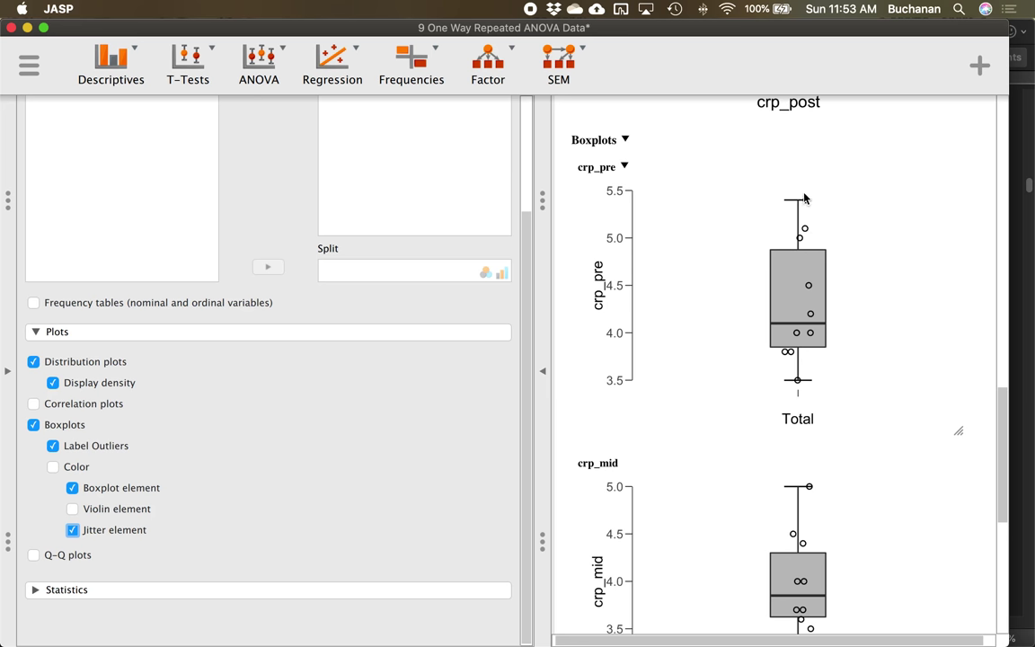
Step: Scroll through the crp_pre, crp_mid and crp_post boxplots to spot the labelled outlier, then return to Word
scroll(762, 225, down, 10)
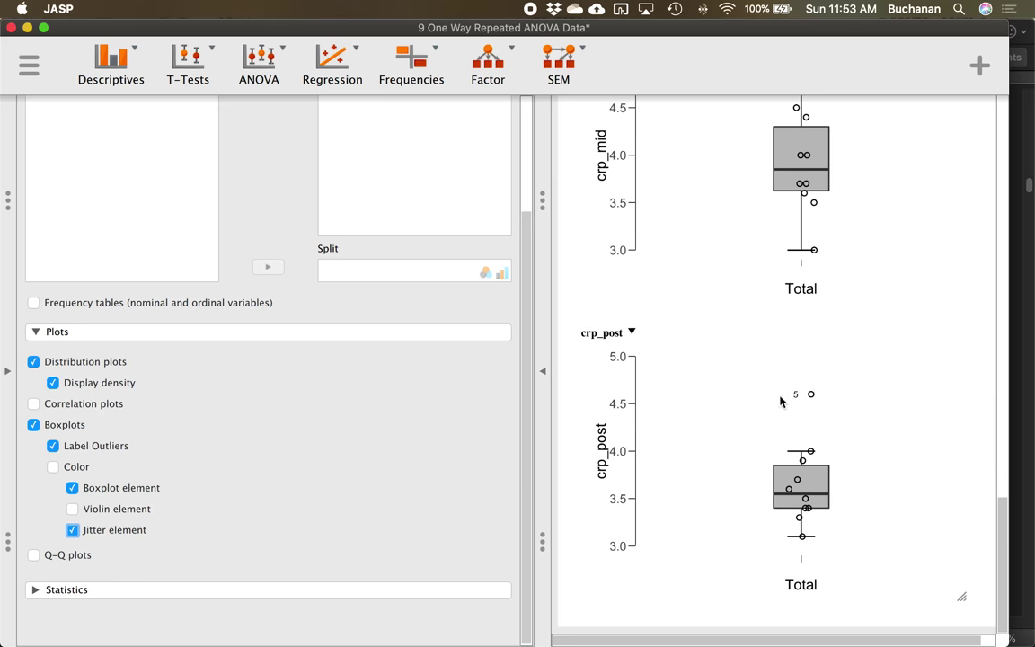
key(ctrl+Left)
key(ctrl+Left)
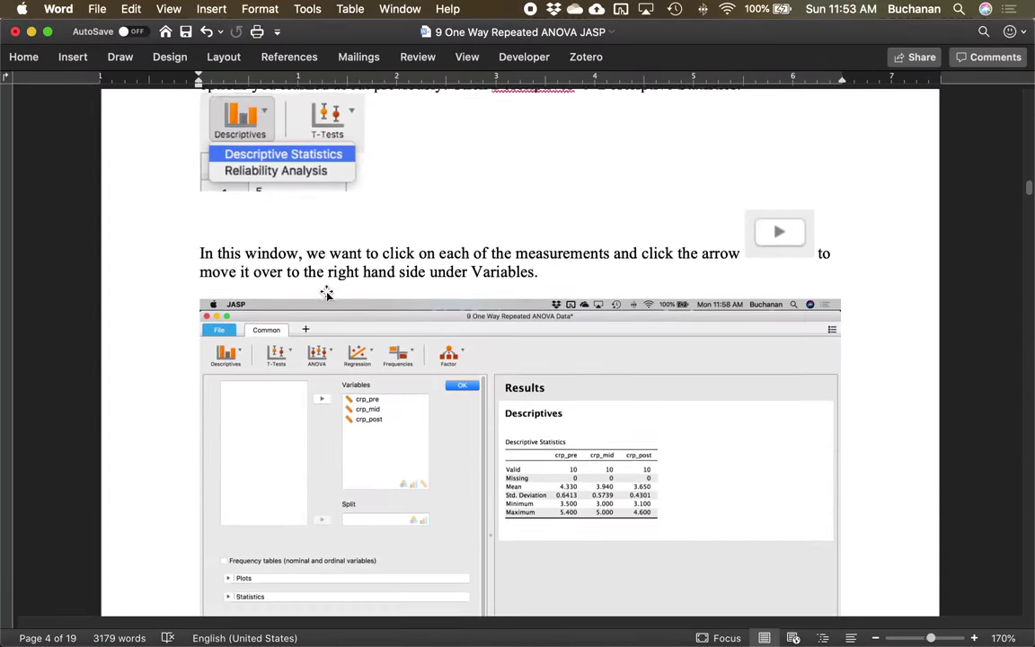
Step: Find the guide's crp_post figure with the marked outlier, then bring JASP back to the front
scroll(326, 294, down, 20)
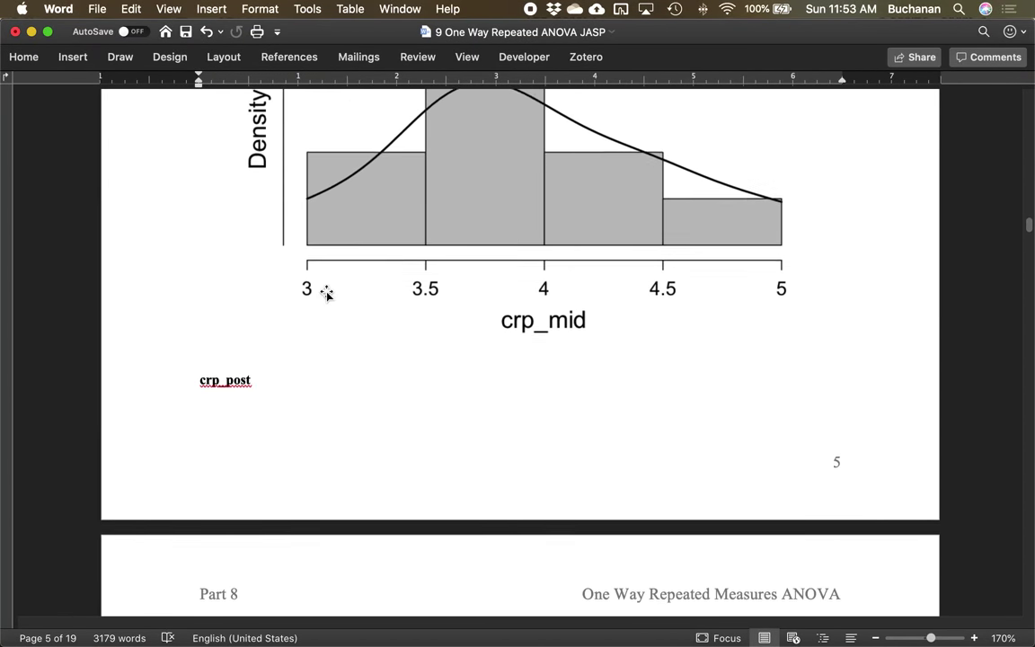
scroll(326, 294, down, 20)
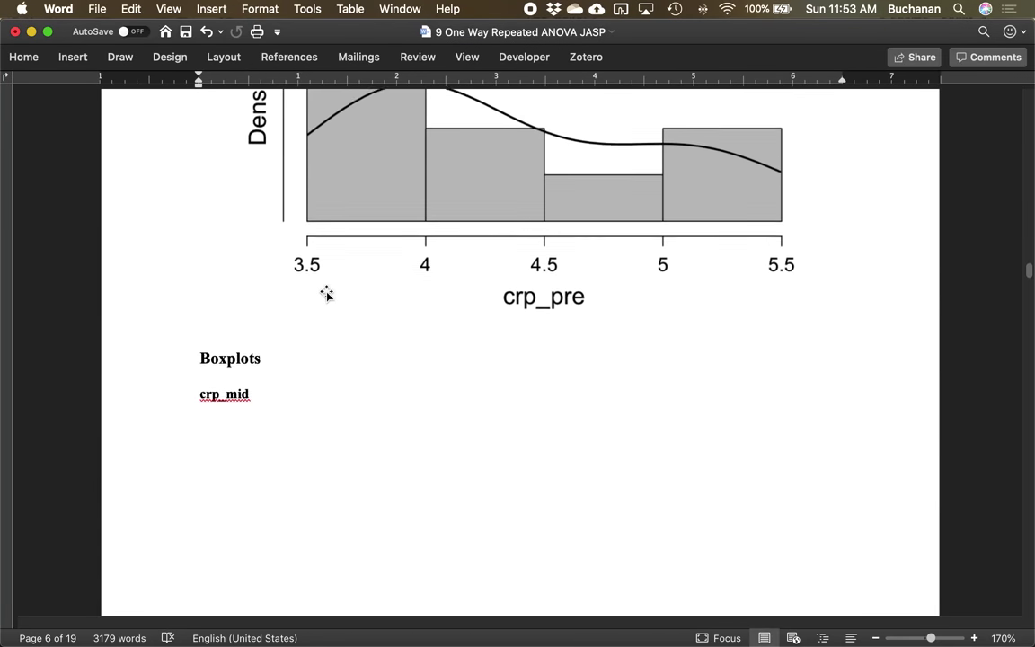
scroll(326, 291, down, 20)
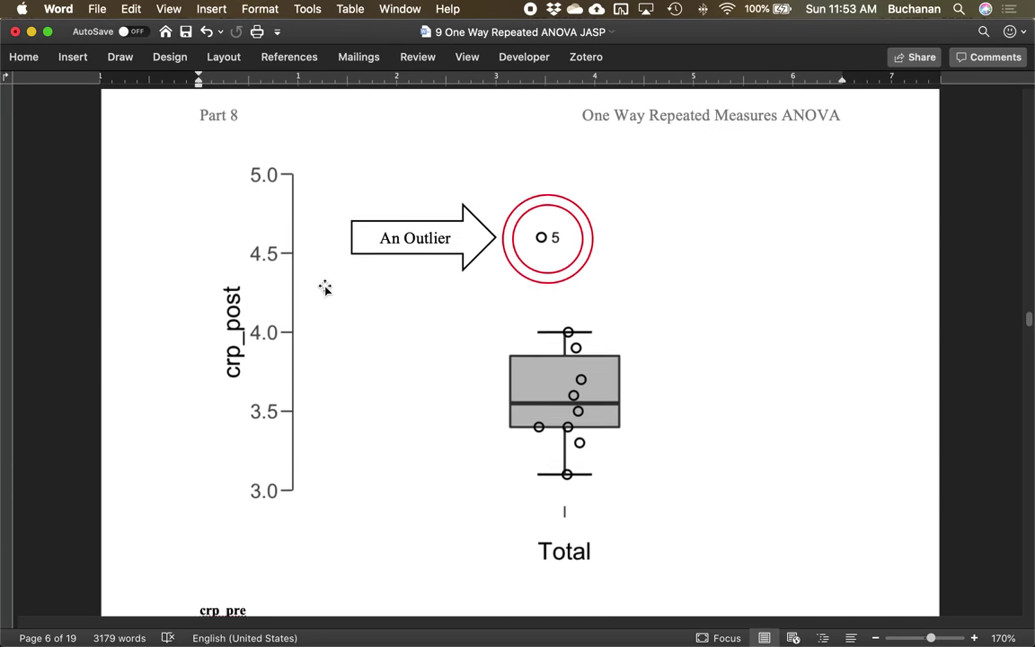
scroll(325, 287, up, 2)
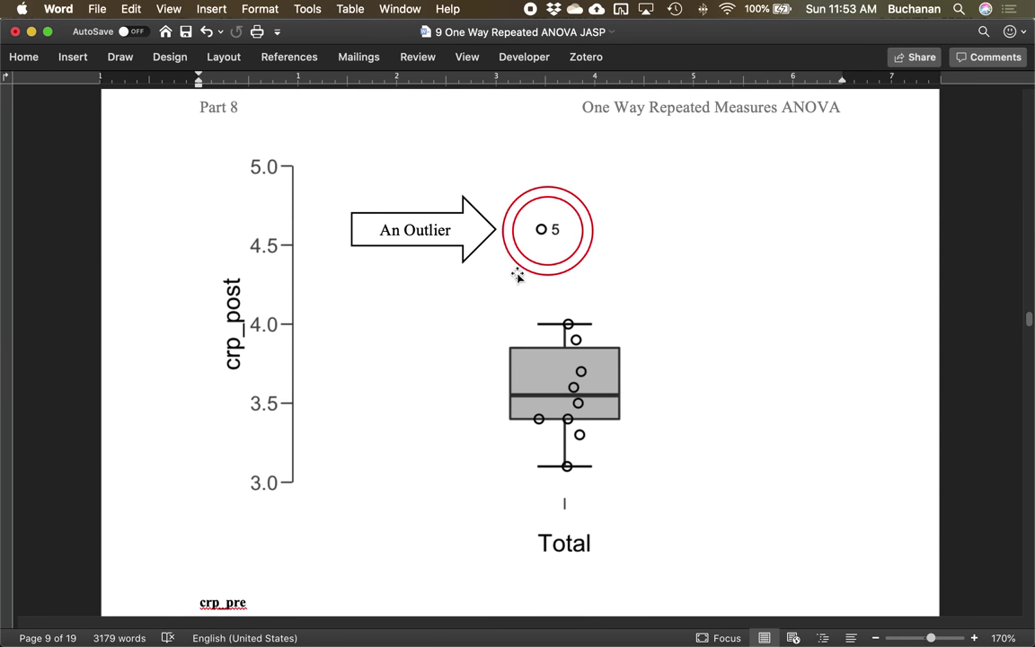
key(ctrl+Up)
click(646, 281)
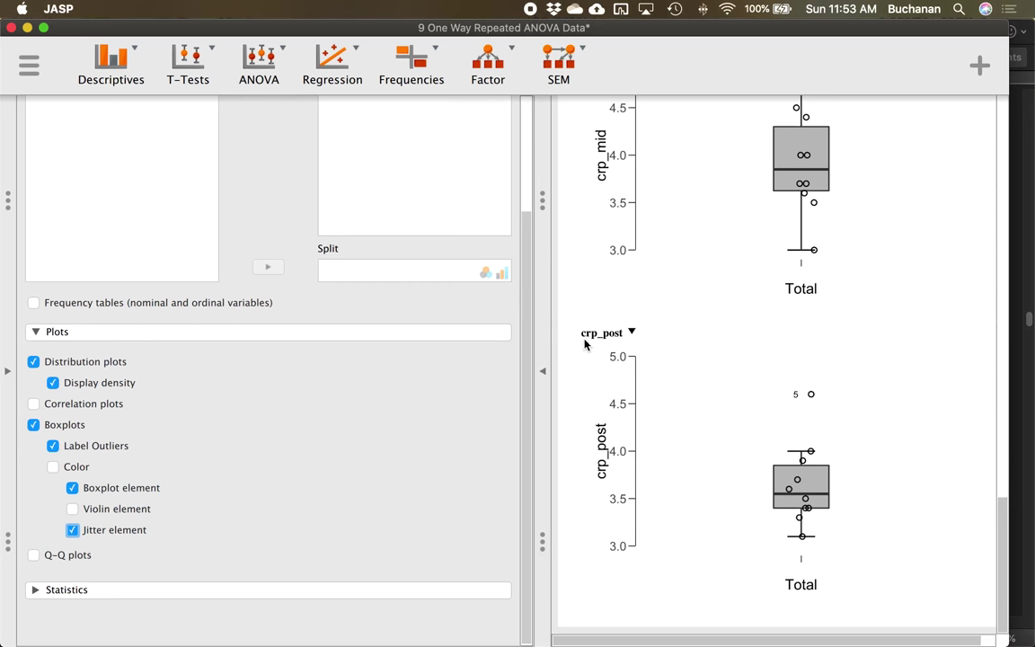
Step: Reveal JASP's data sheet and check participant 5's crp_post value of 4.6, then return to Word
click(27, 61)
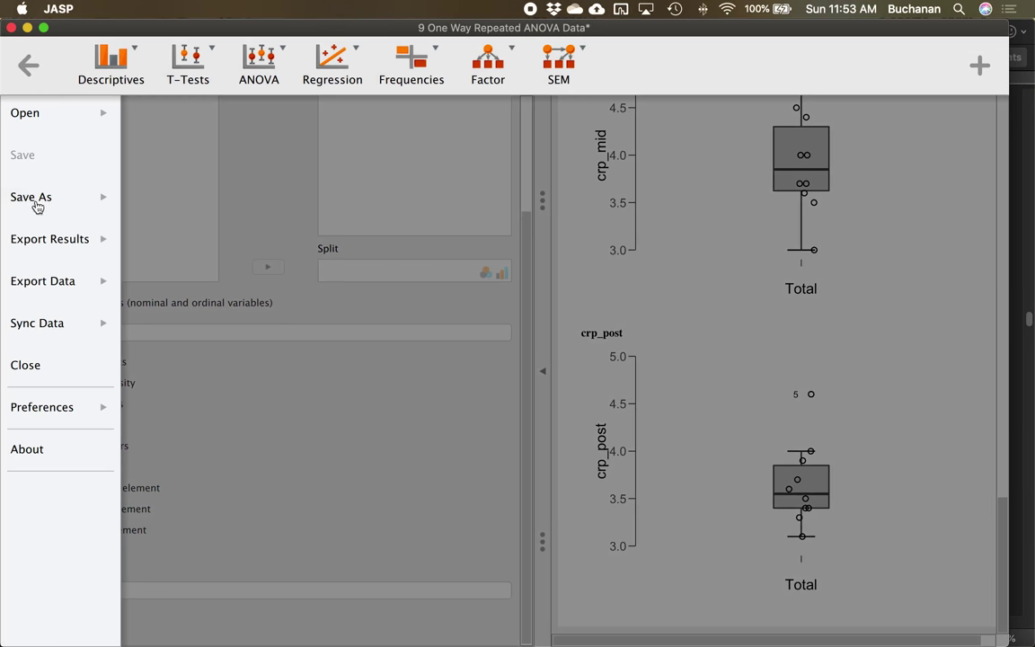
click(229, 161)
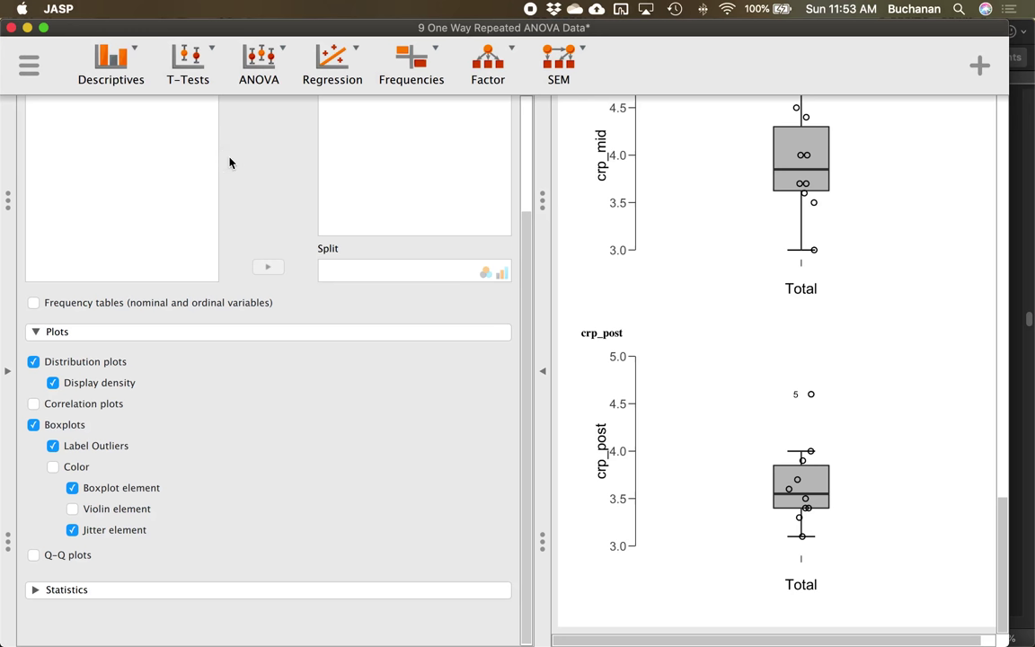
click(8, 371)
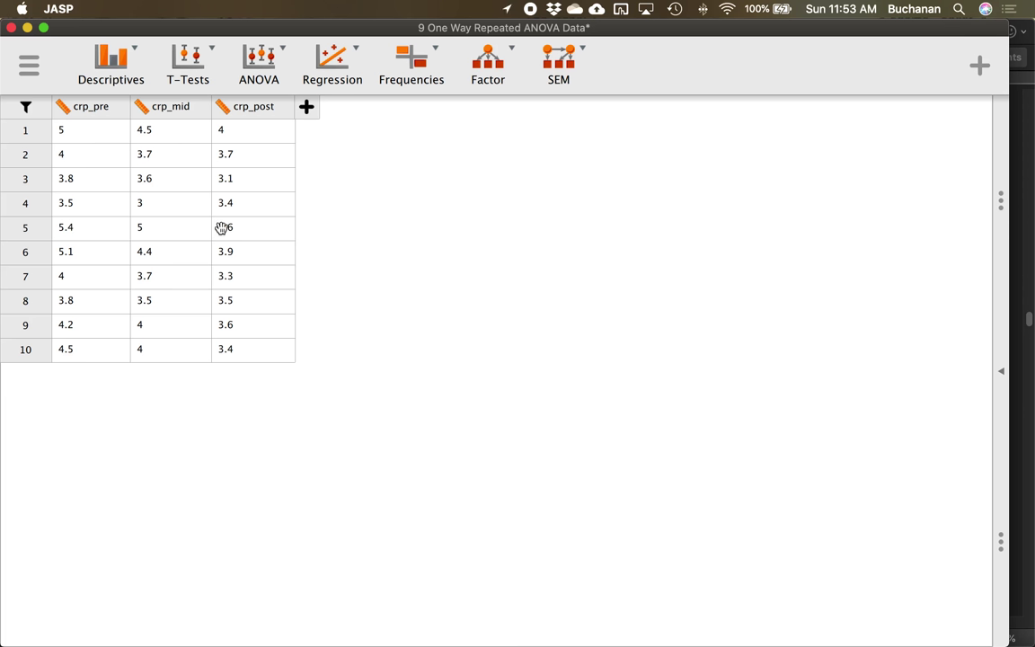
click(253, 106)
click(233, 227)
key(ctrl+Up)
click(266, 220)
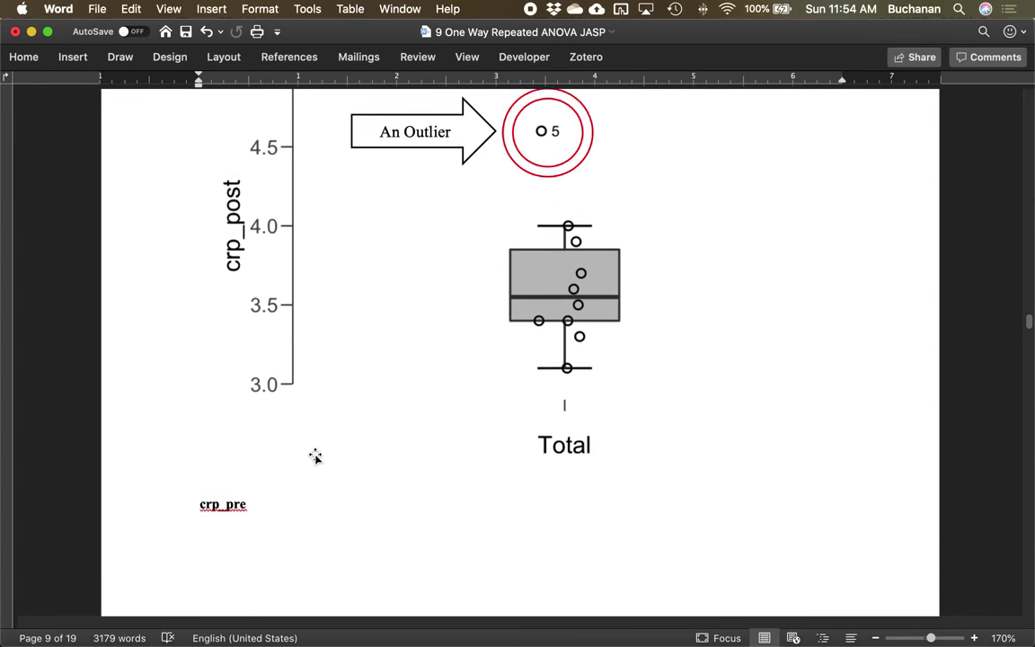
Step: Add a full stop after "conducted" at the end of the Shapiro-Wilk paragraph
scroll(314, 456, down, 20)
scroll(314, 455, down, 20)
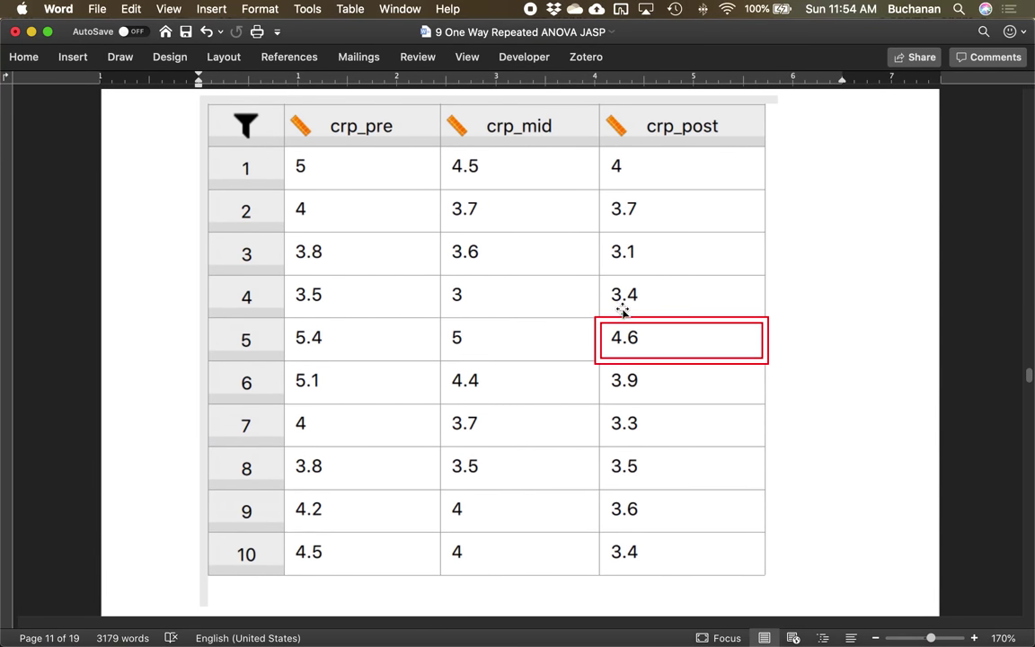
scroll(514, 339, down, 5)
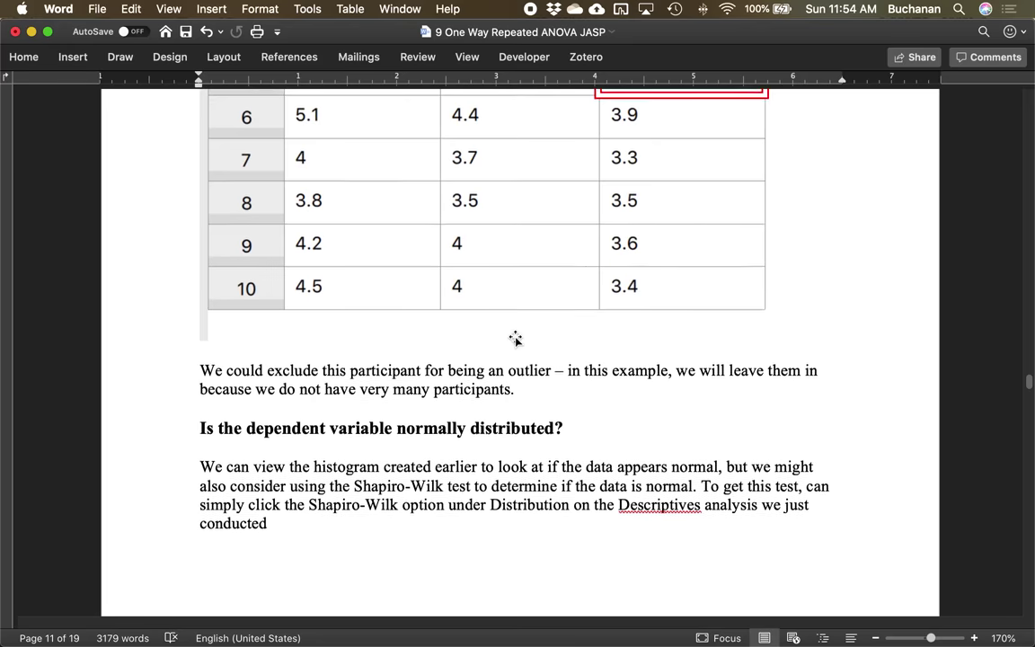
scroll(514, 338, down, 1)
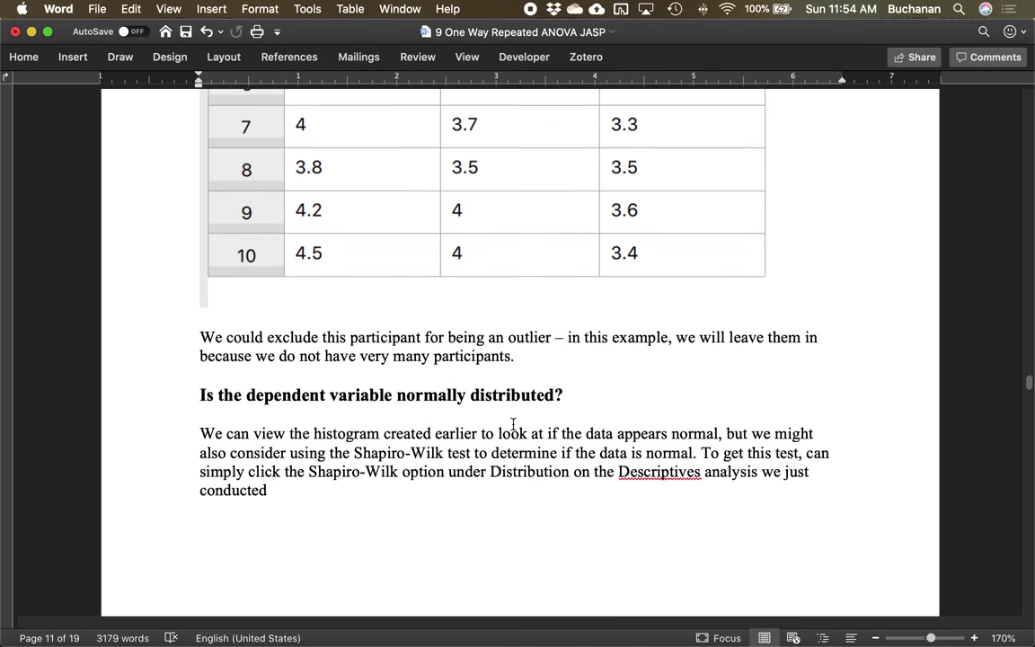
scroll(513, 425, up, 4)
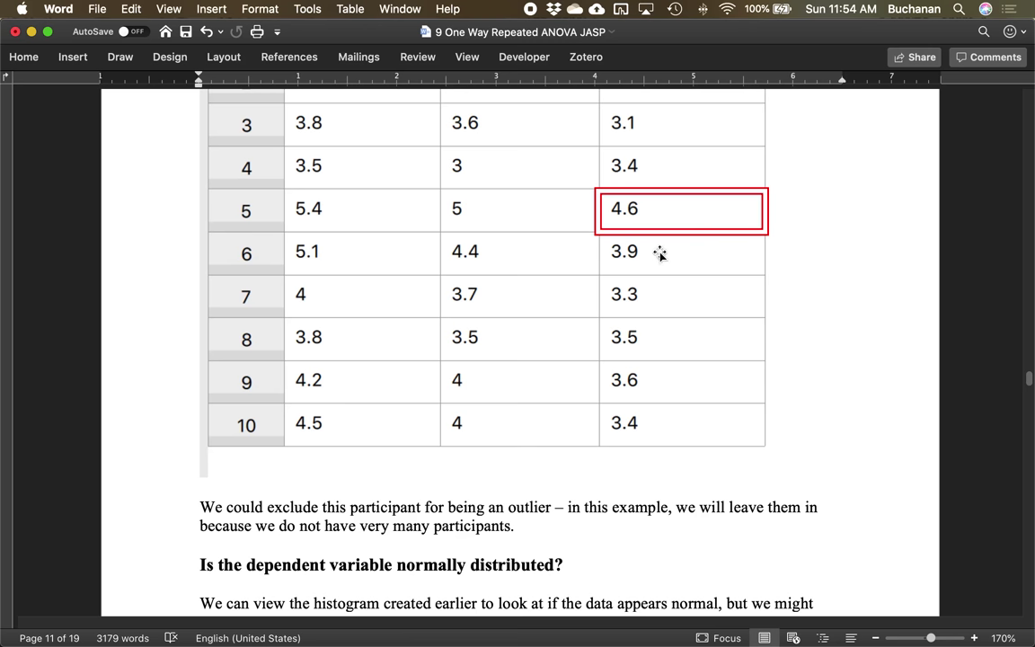
scroll(659, 250, up, 2)
scroll(660, 251, up, 3)
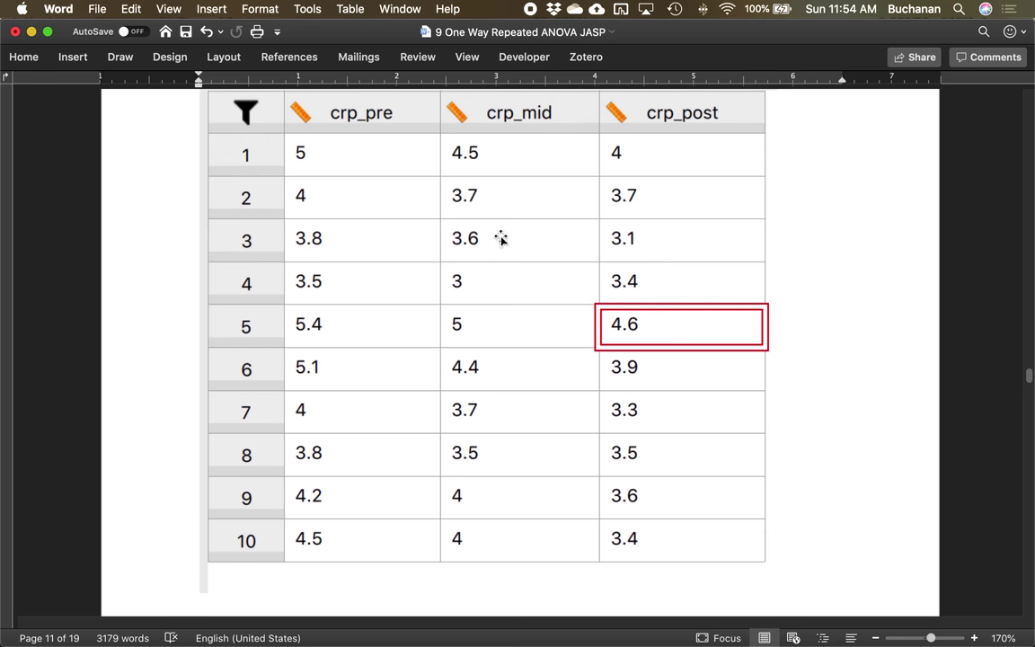
scroll(500, 237, down, 3)
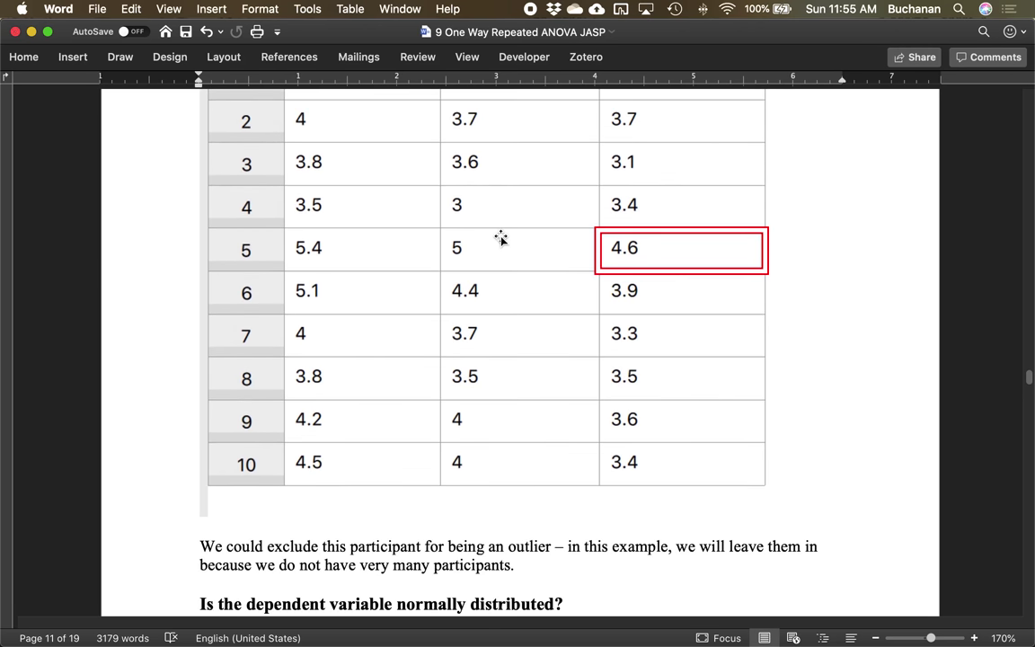
scroll(501, 238, down, 17)
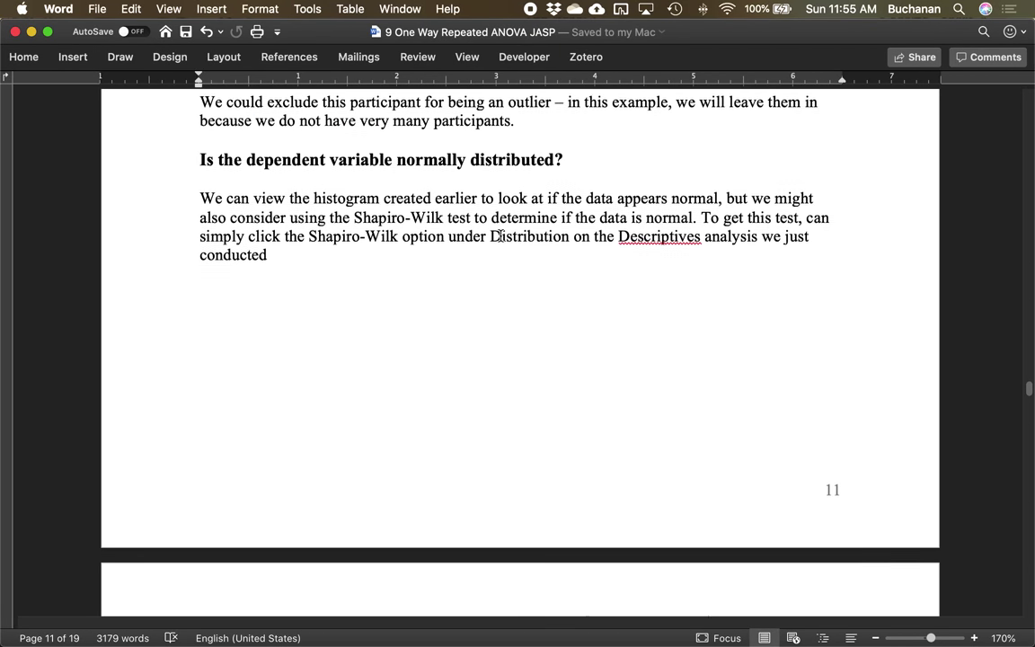
scroll(500, 237, down, 1)
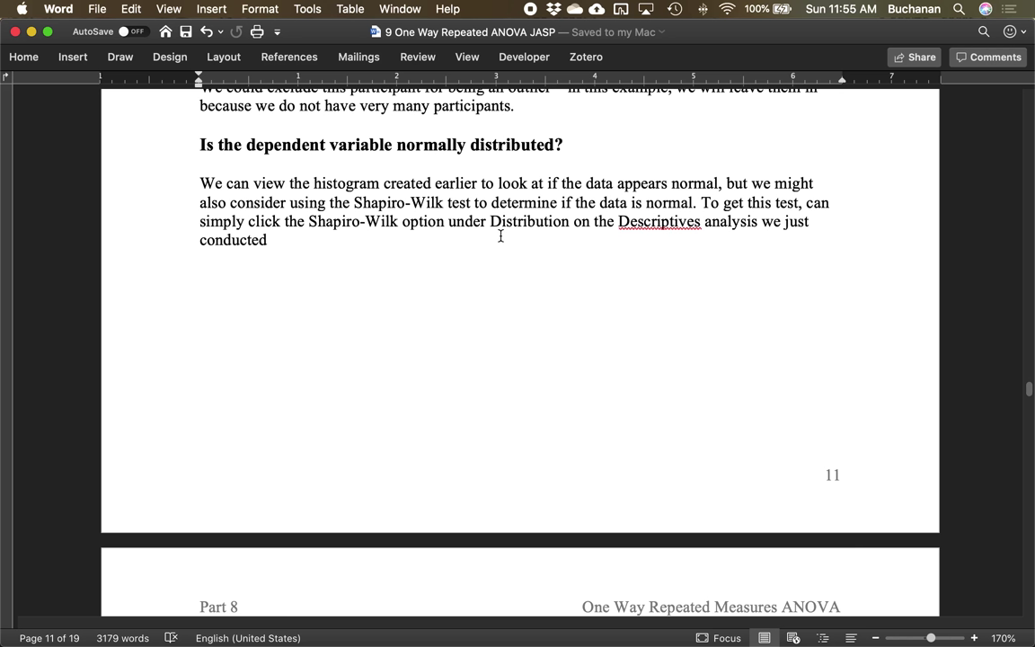
click(473, 249)
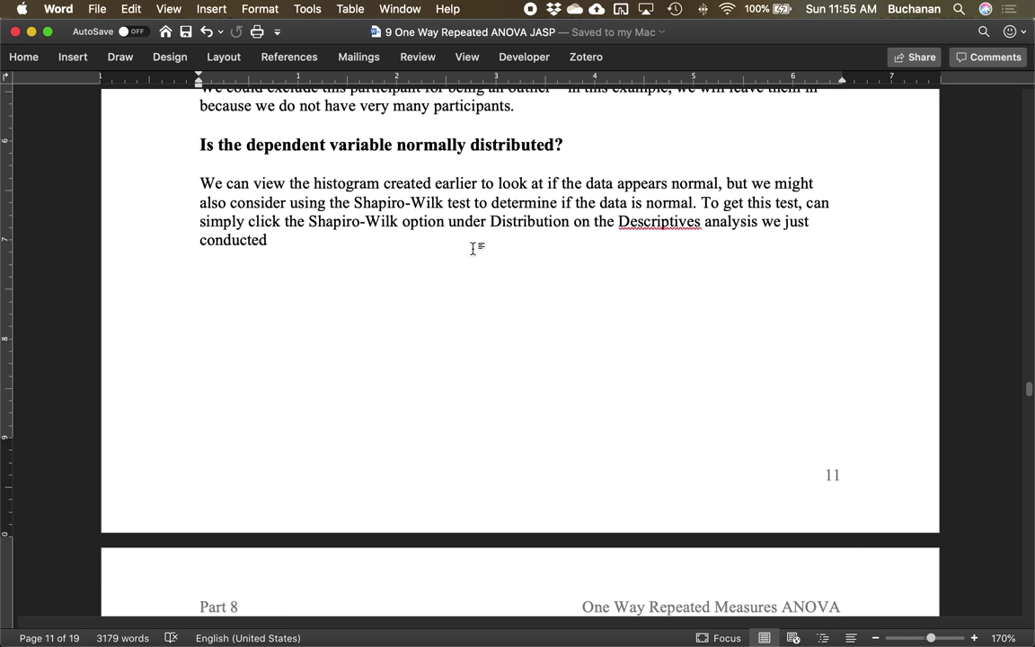
text(.)
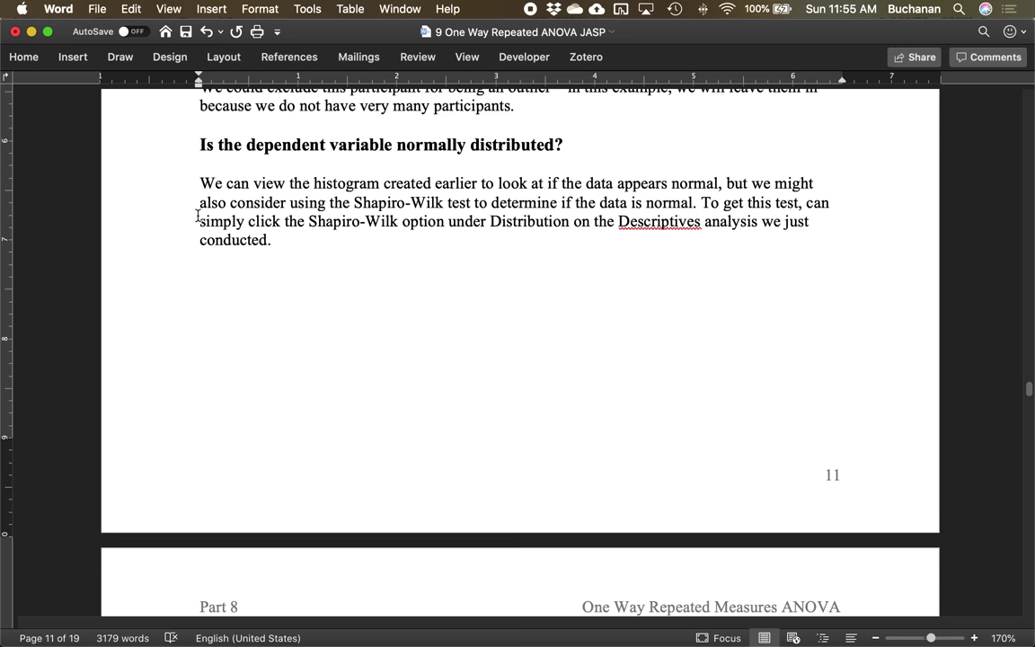
Step: Exit Word's full-screen view and bring up the window overview to switch apps
scroll(198, 215, down, 10)
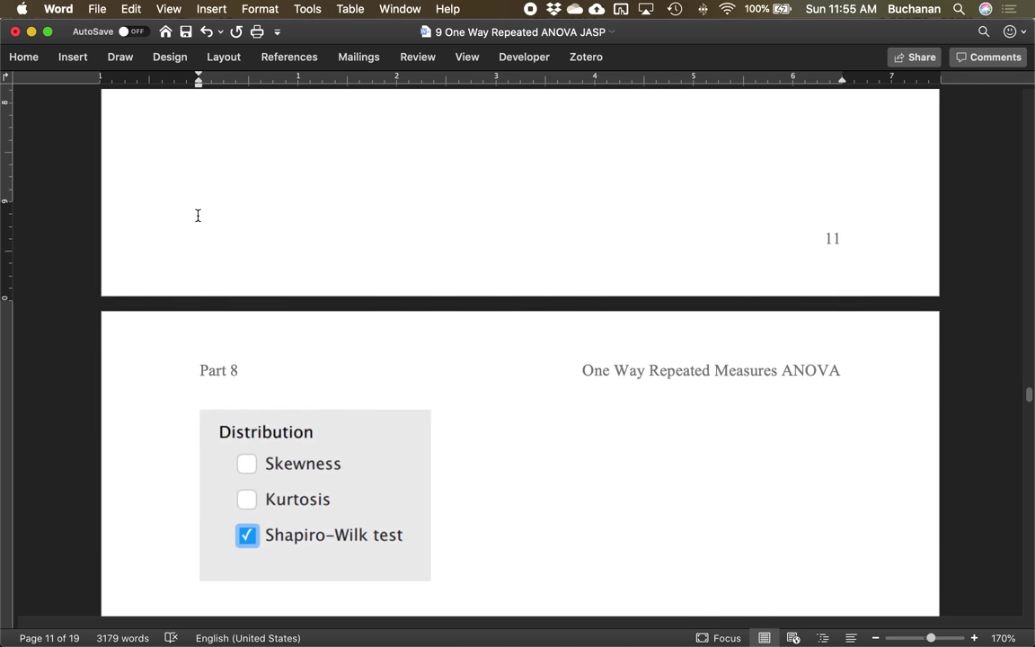
key(ctrl+super+f)
key(ctrl+Up)
Step: Tick Shapiro-Wilk test in the descriptives Statistics options, giving p = 0.350, 0.903 and 0.372
click(773, 286)
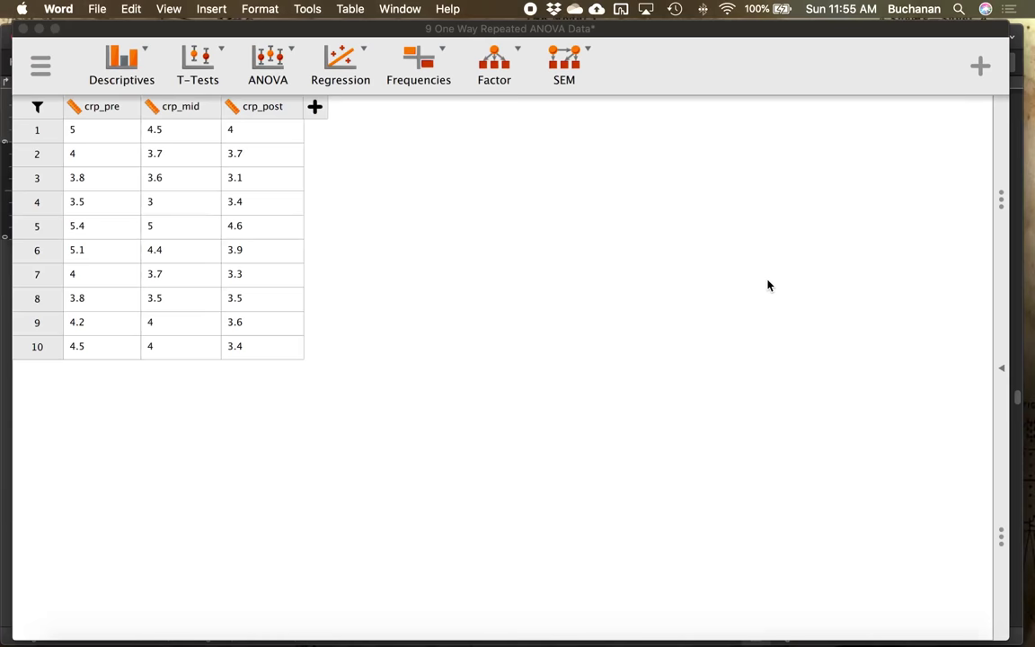
click(1003, 375)
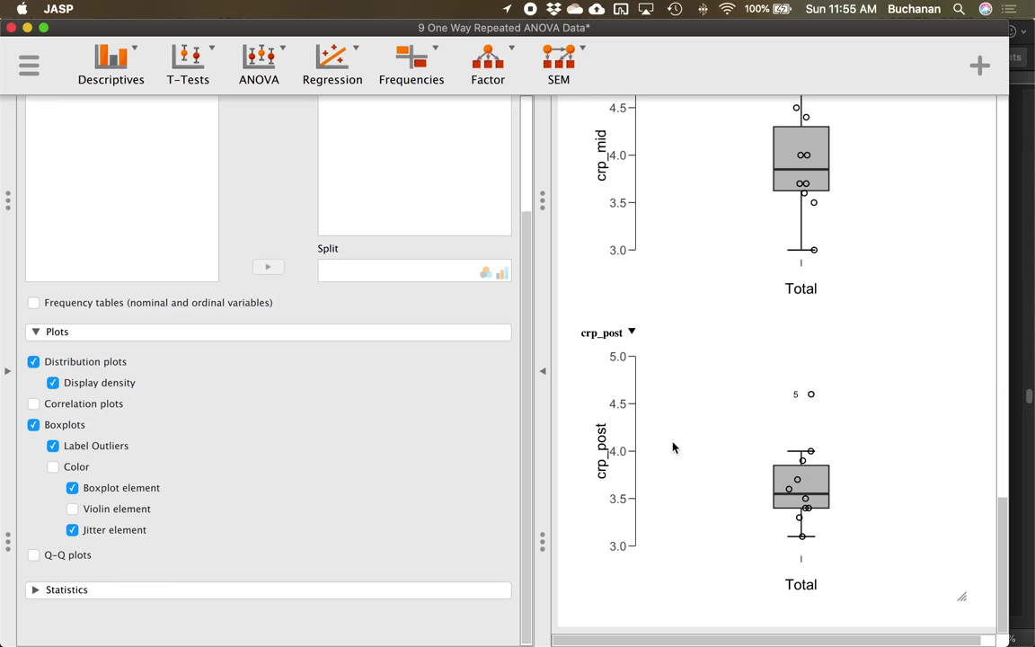
click(227, 588)
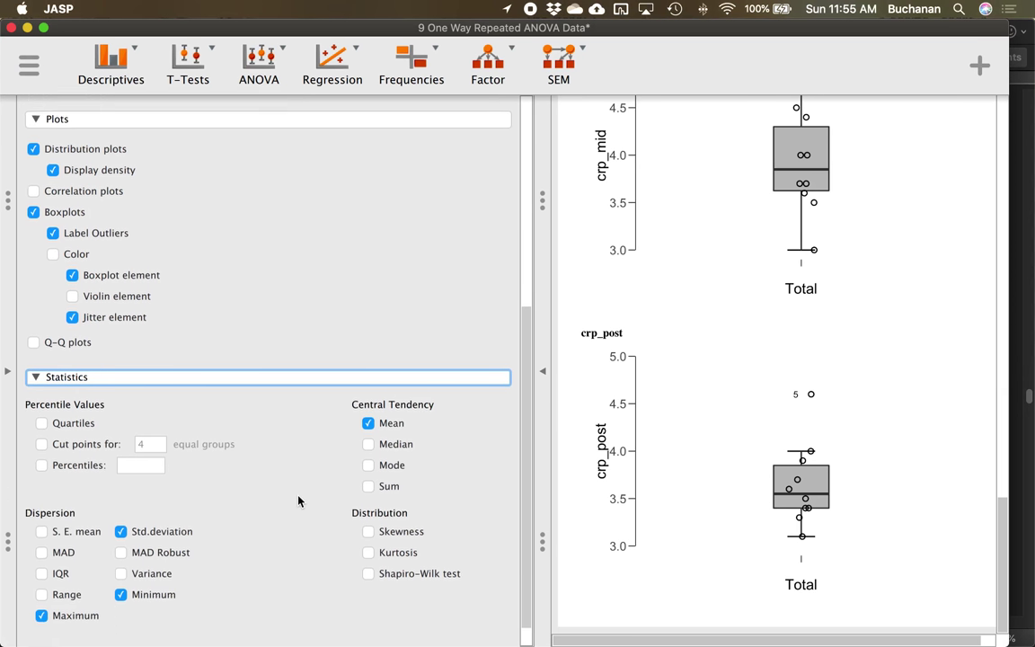
click(412, 550)
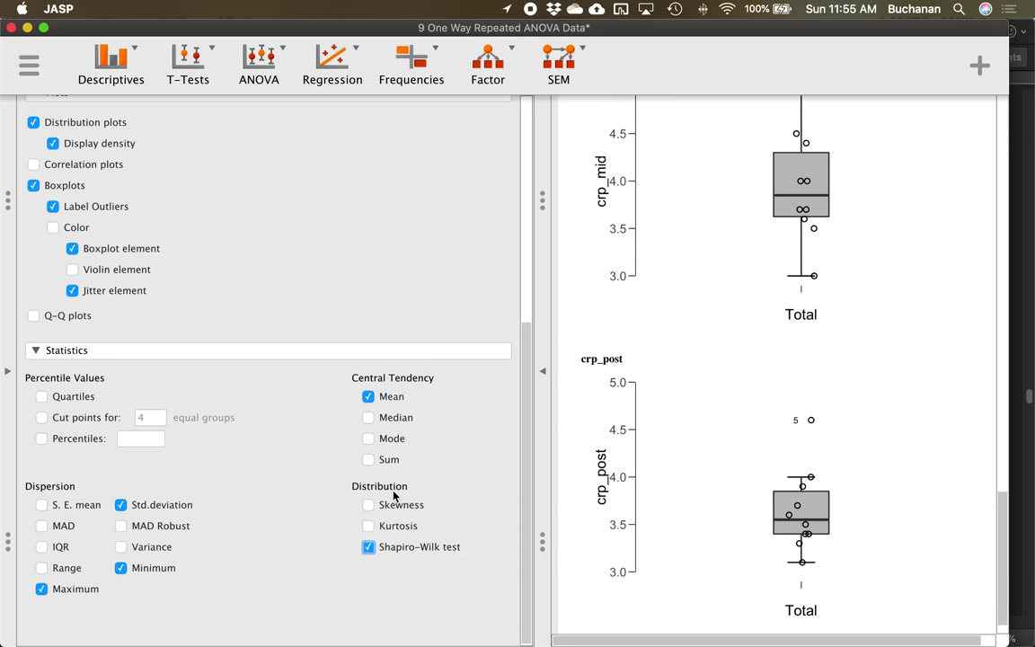
scroll(768, 446, up, 15)
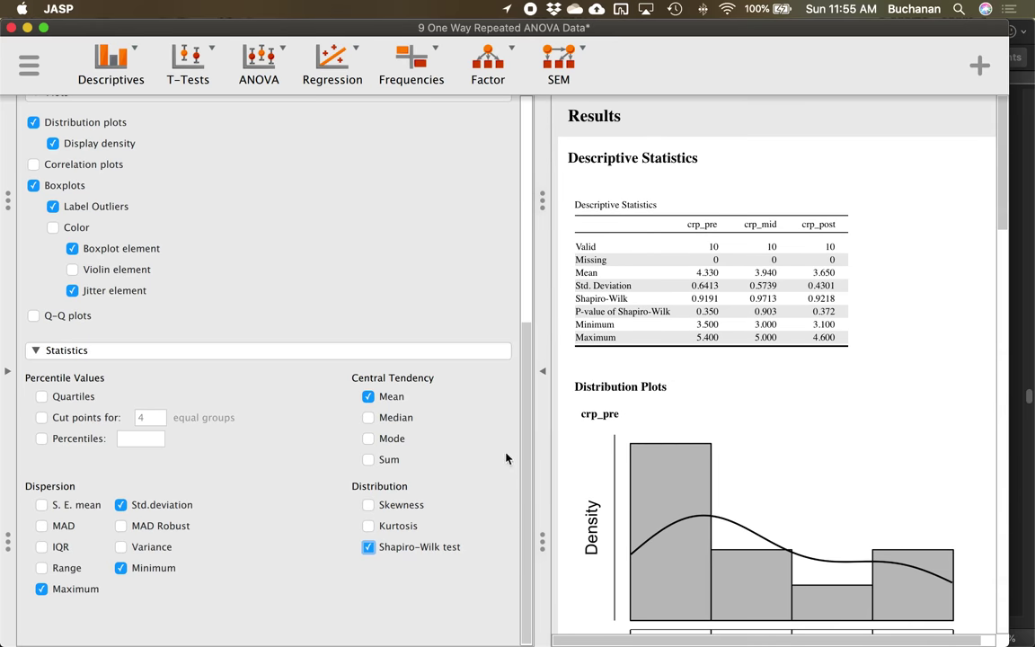
key(ctrl+Up)
click(490, 357)
Step: Highlight the table's P-value of Shapiro-Wilk row in yellow
scroll(491, 354, down, 8)
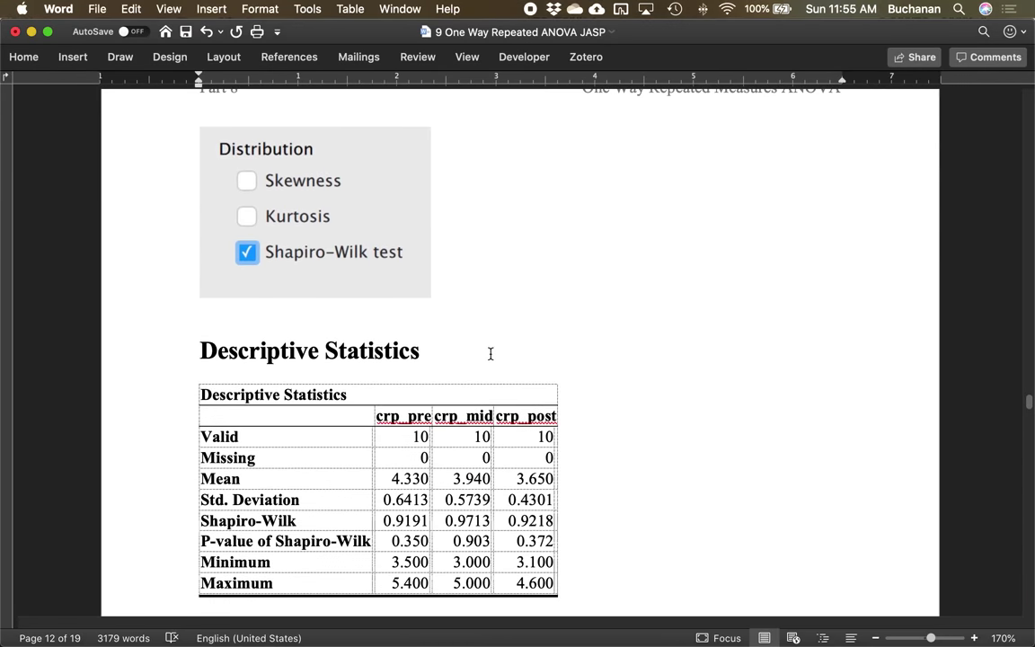
drag(191, 354, 484, 354)
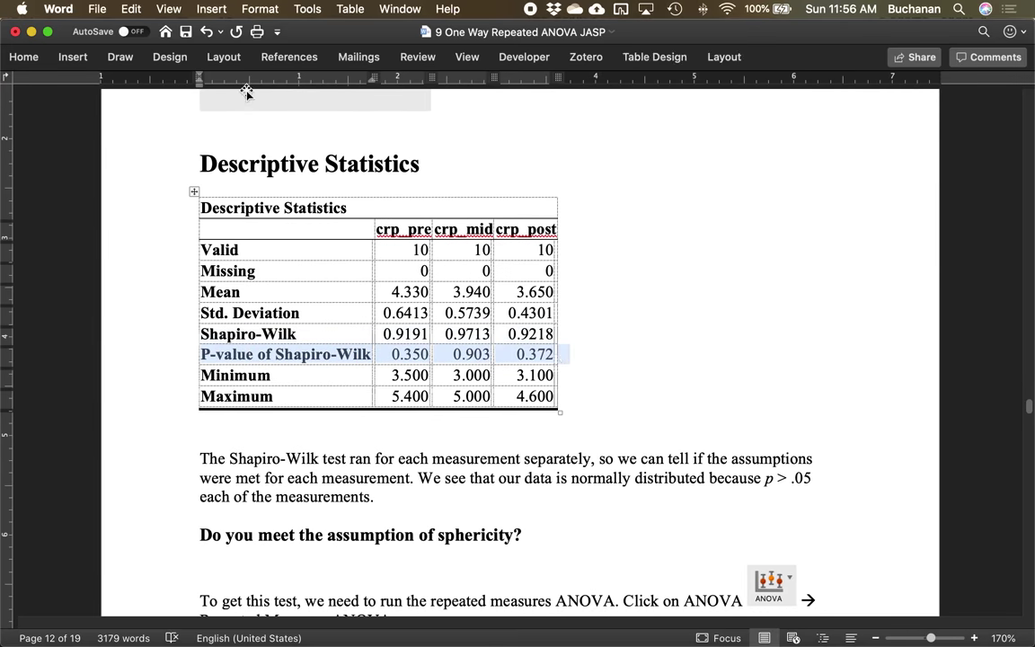
click(67, 59)
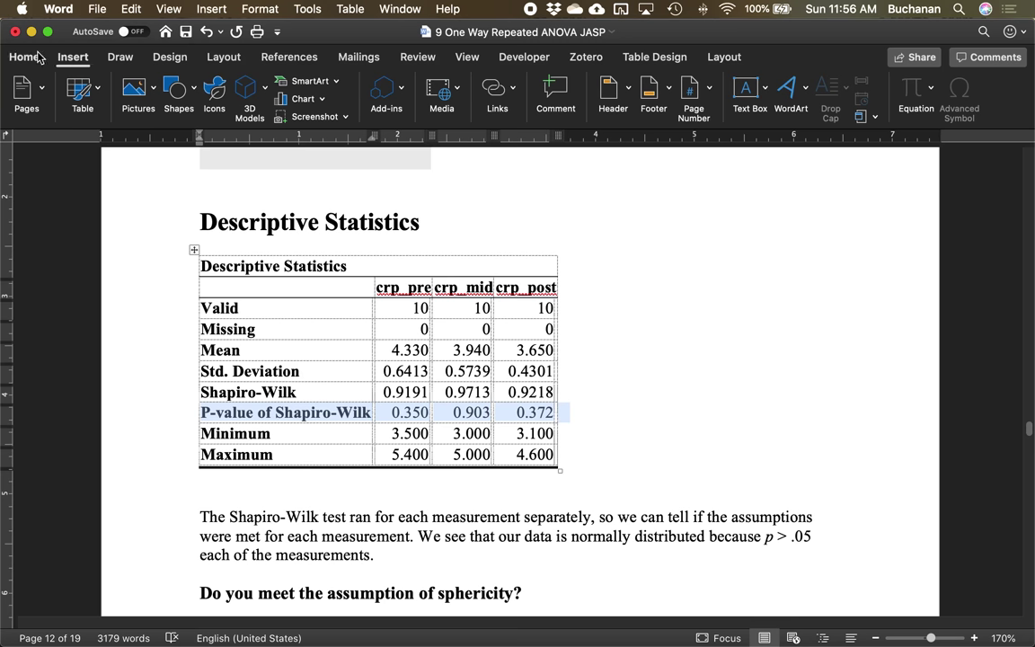
click(23, 57)
click(287, 115)
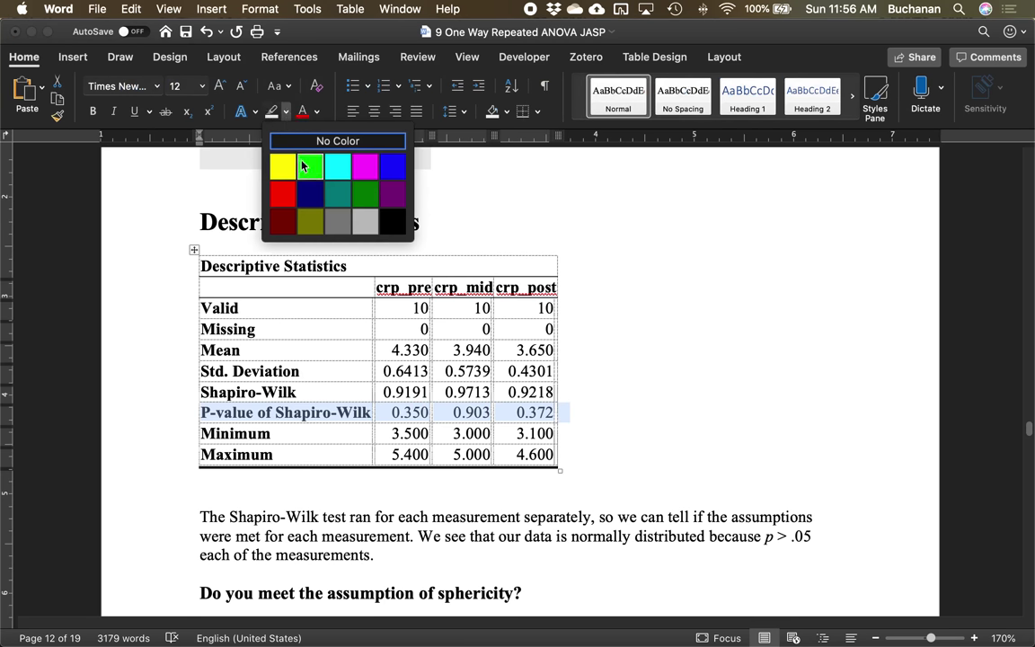
click(284, 166)
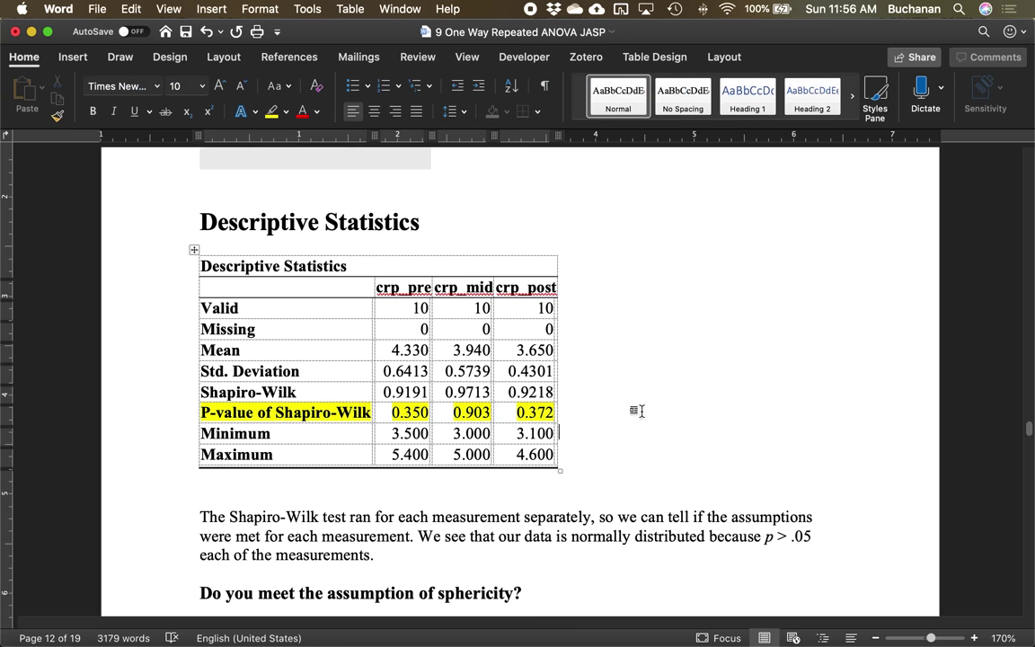
Step: Save the document and select the table's Valid row
scroll(637, 410, down, 2)
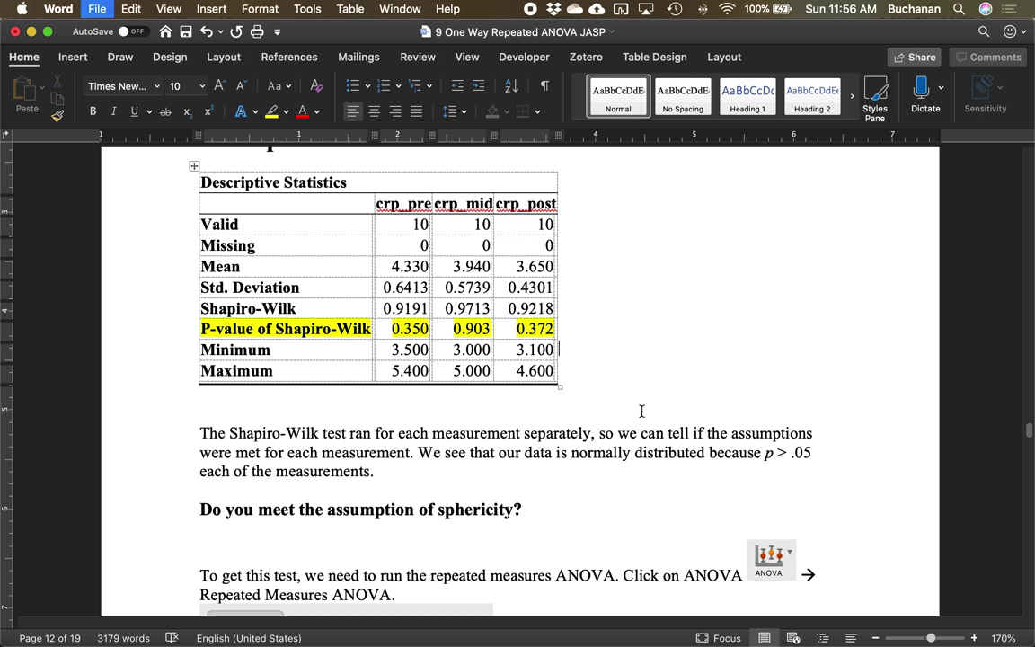
key(super+s)
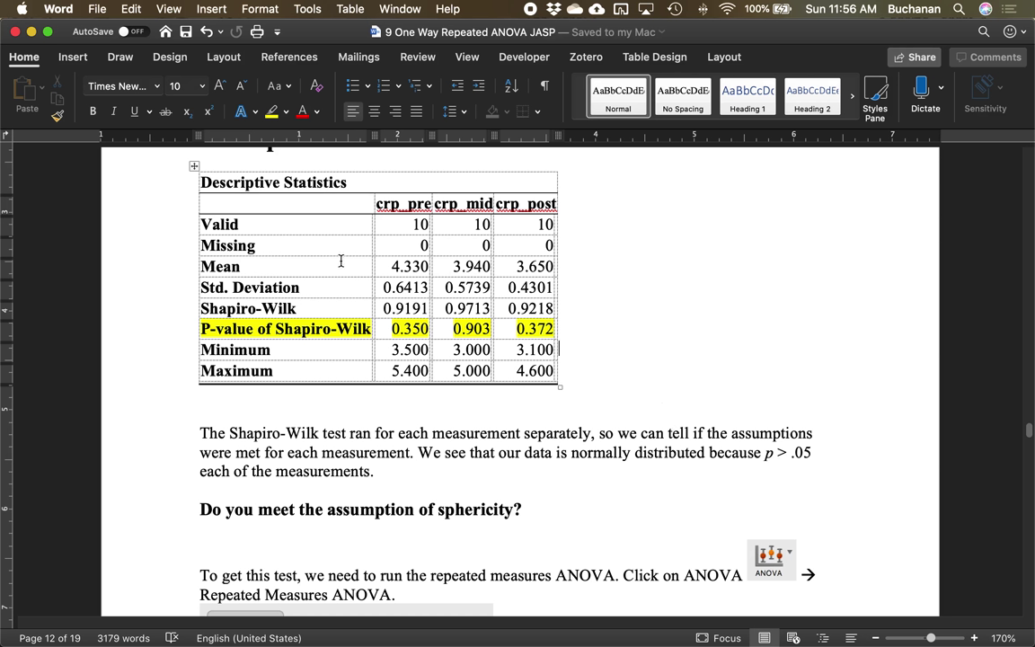
drag(325, 223, 524, 226)
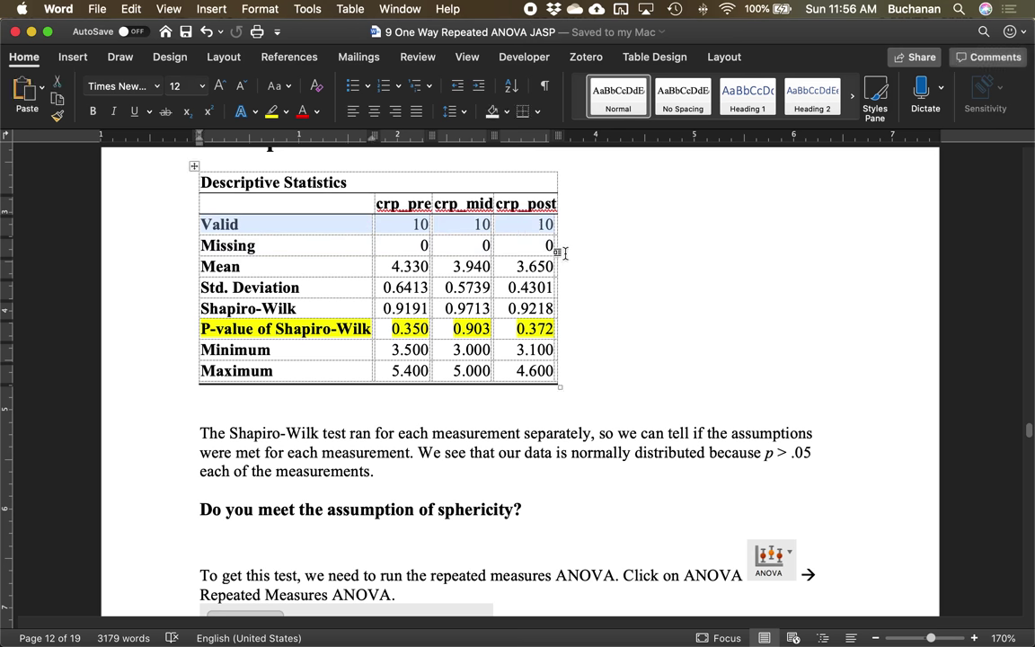
Step: Switch to JASP to hide its analysis panes, then return to the Word guide
key(ctrl+Up)
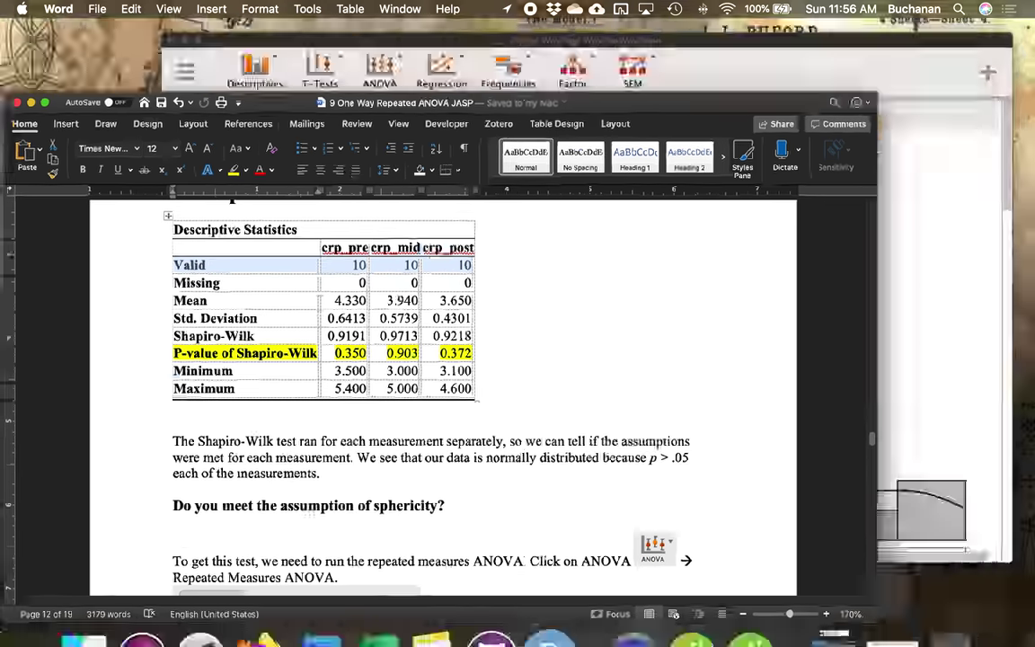
click(926, 176)
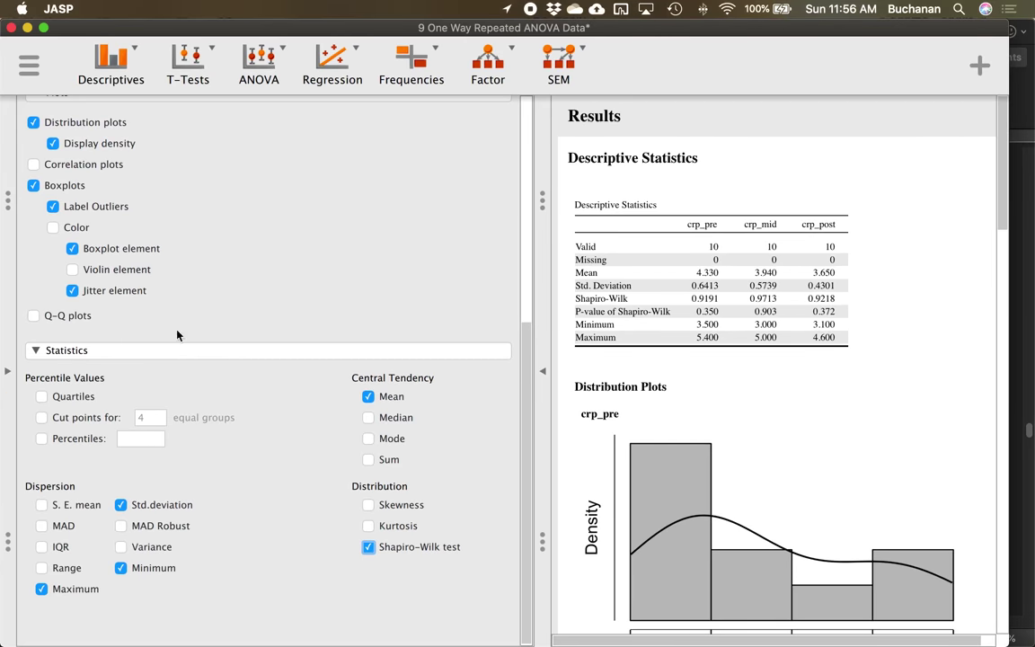
click(7, 370)
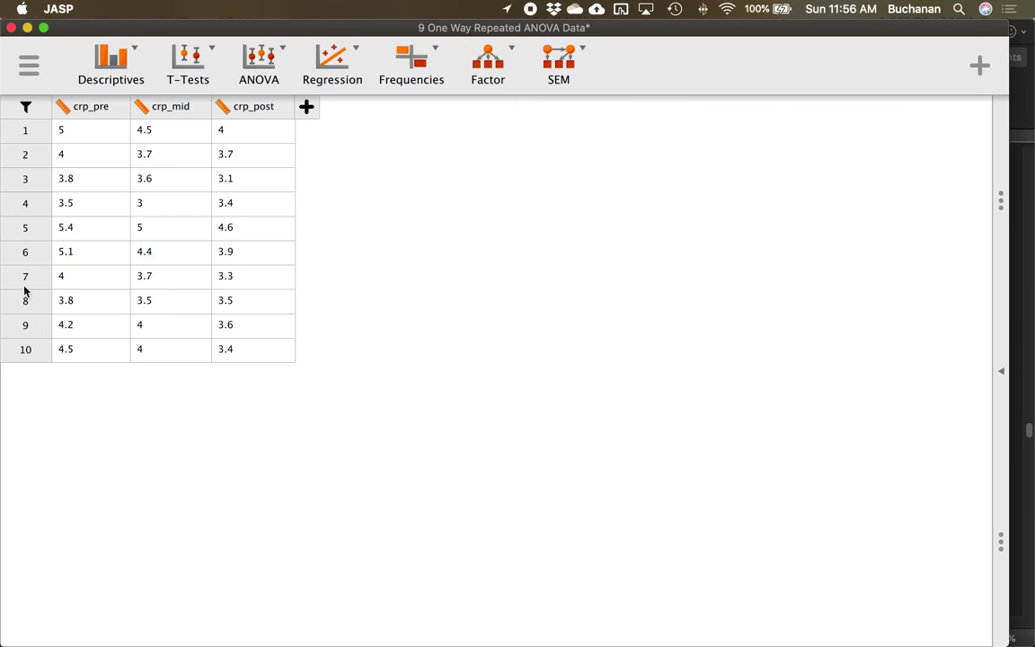
key(ctrl+Up)
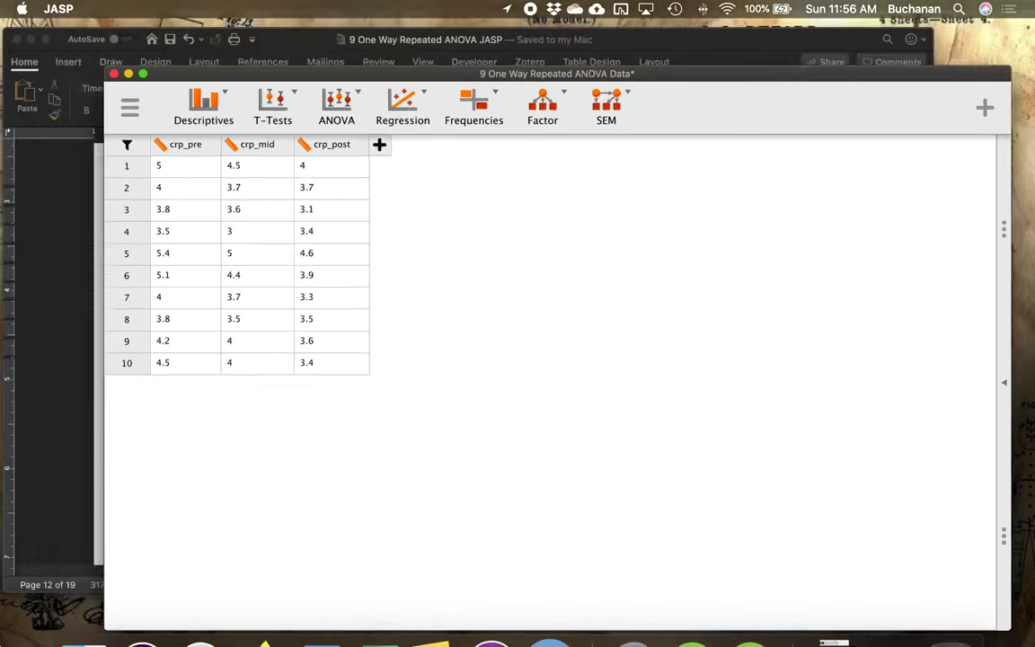
click(353, 192)
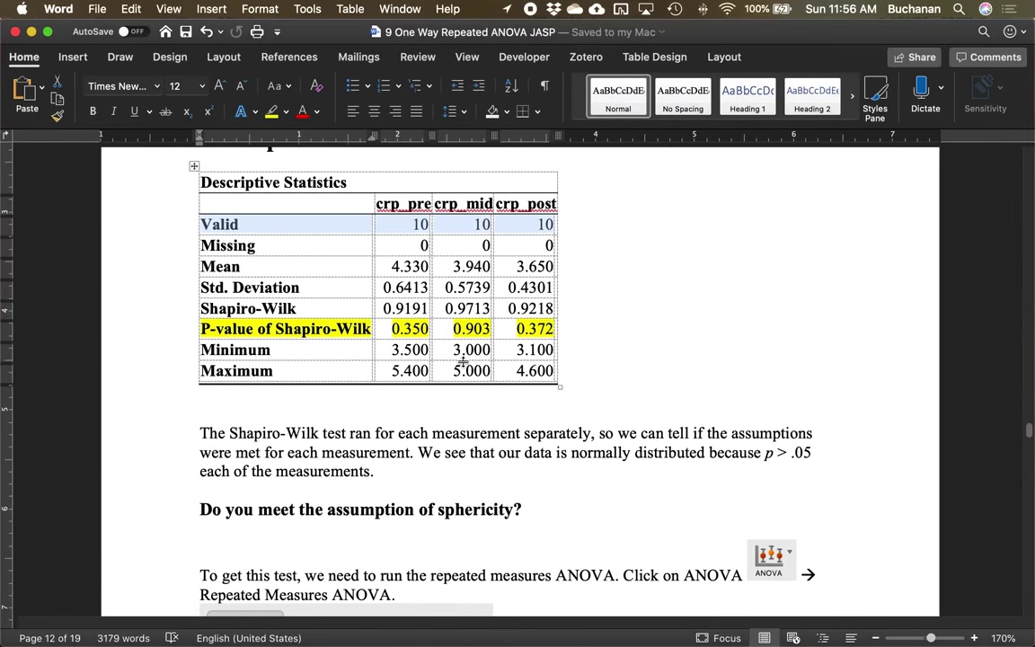
Step: Read the guide's sphericity section calling for a Repeated Measures ANOVA, then open JASP's ANOVA menu
scroll(463, 360, down, 4)
scroll(463, 362, down, 9)
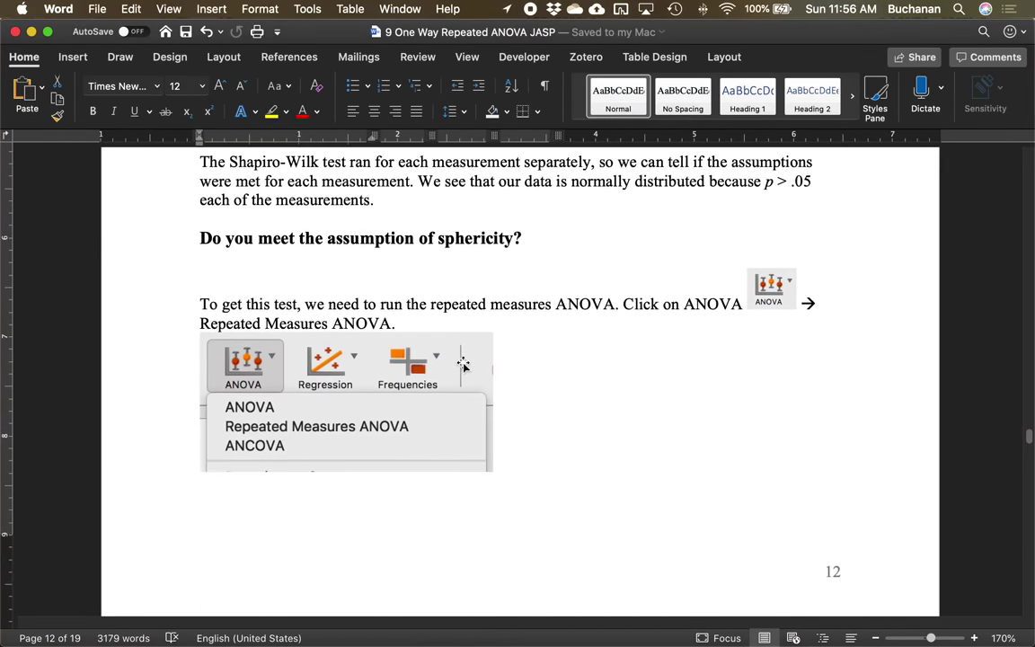
scroll(463, 363, down, 3)
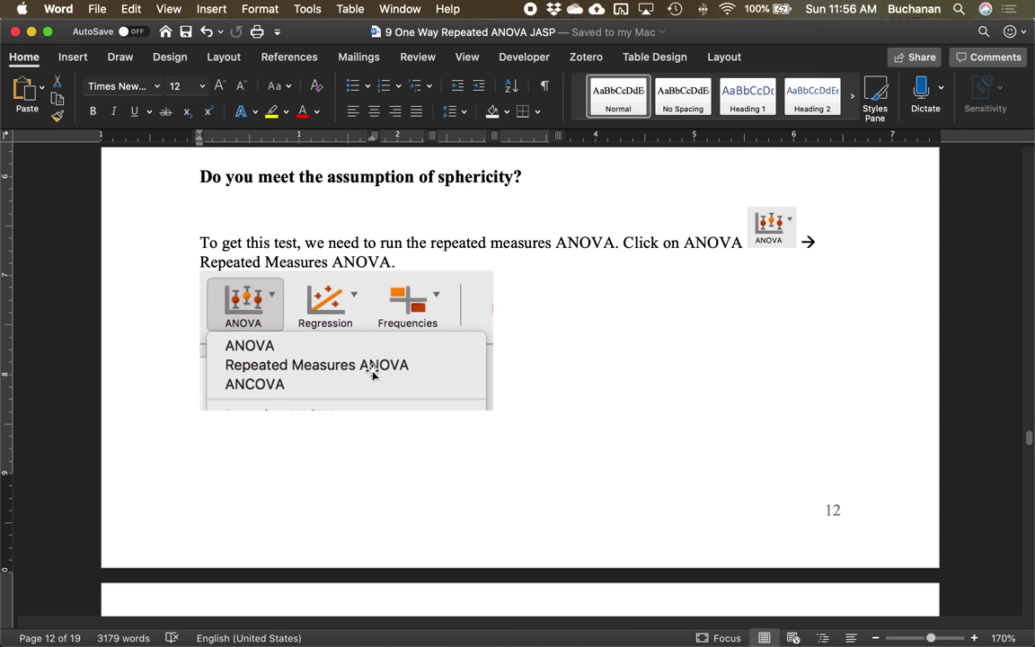
key(ctrl+Up)
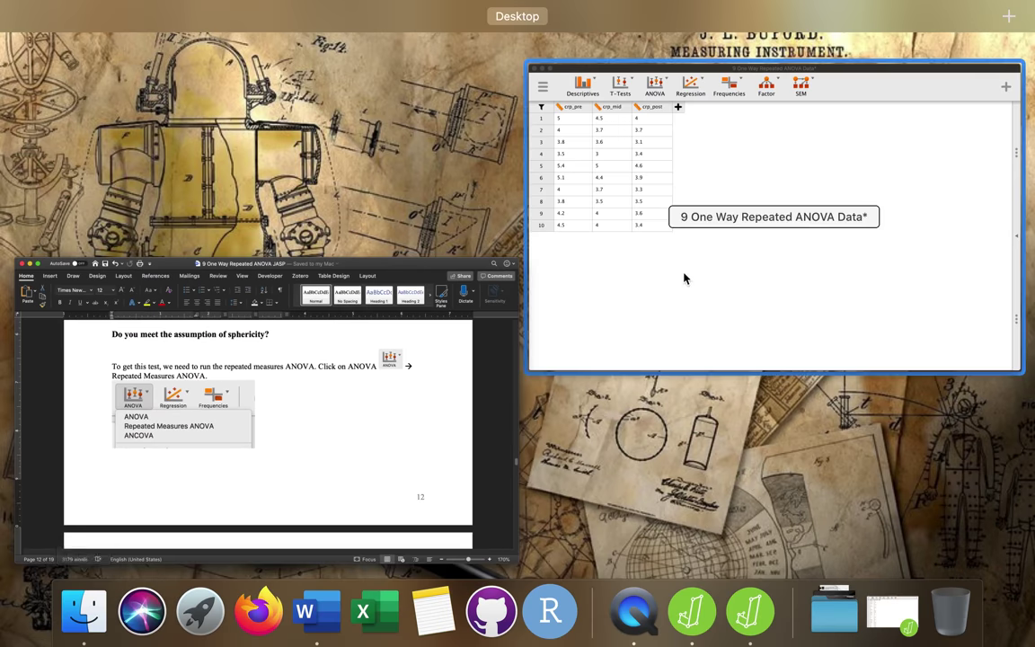
click(684, 278)
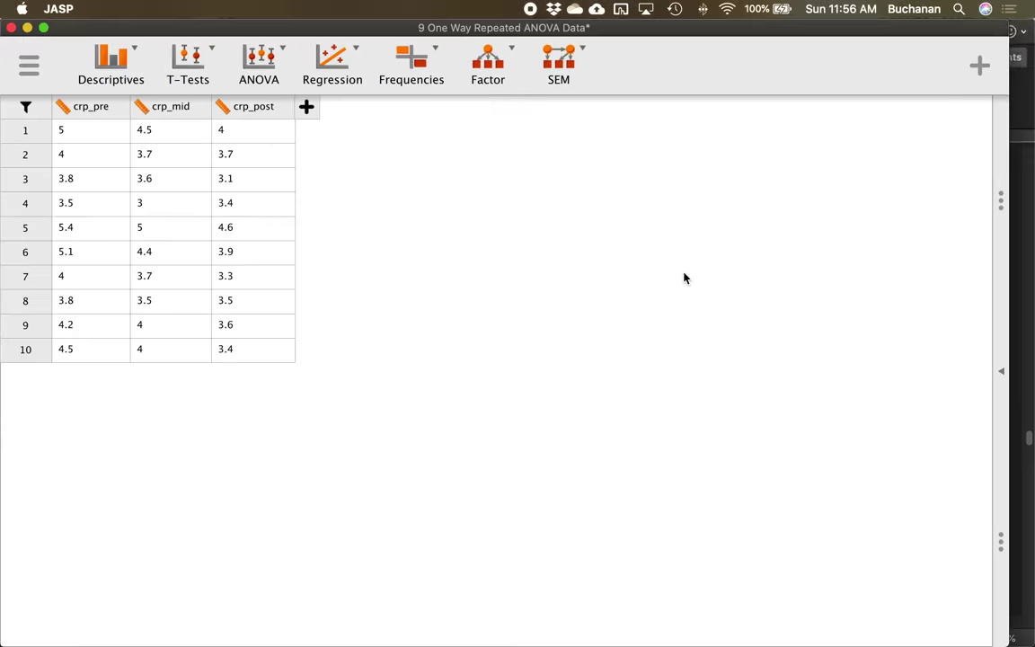
click(274, 66)
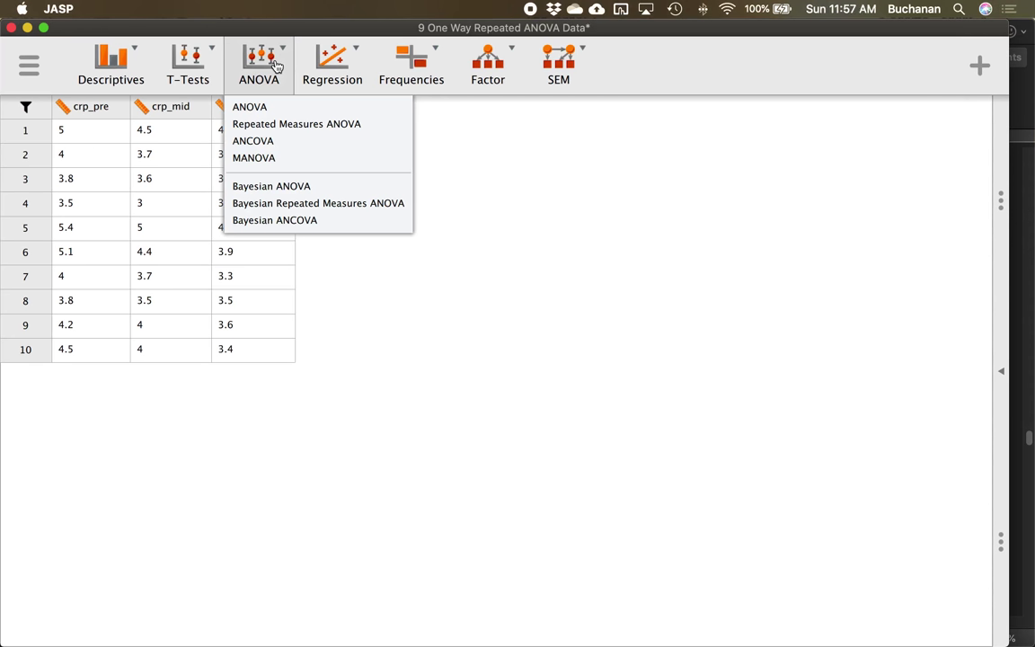
Step: Start a Repeated Measures ANOVA and assign crp_pre and crp_mid to the first two cells
click(303, 126)
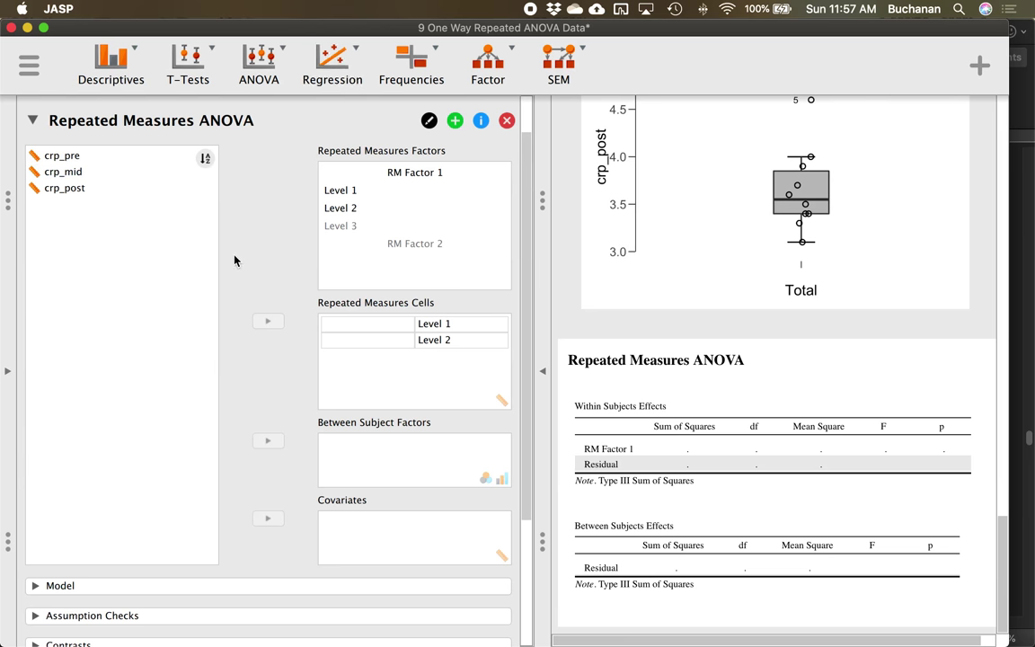
click(76, 156)
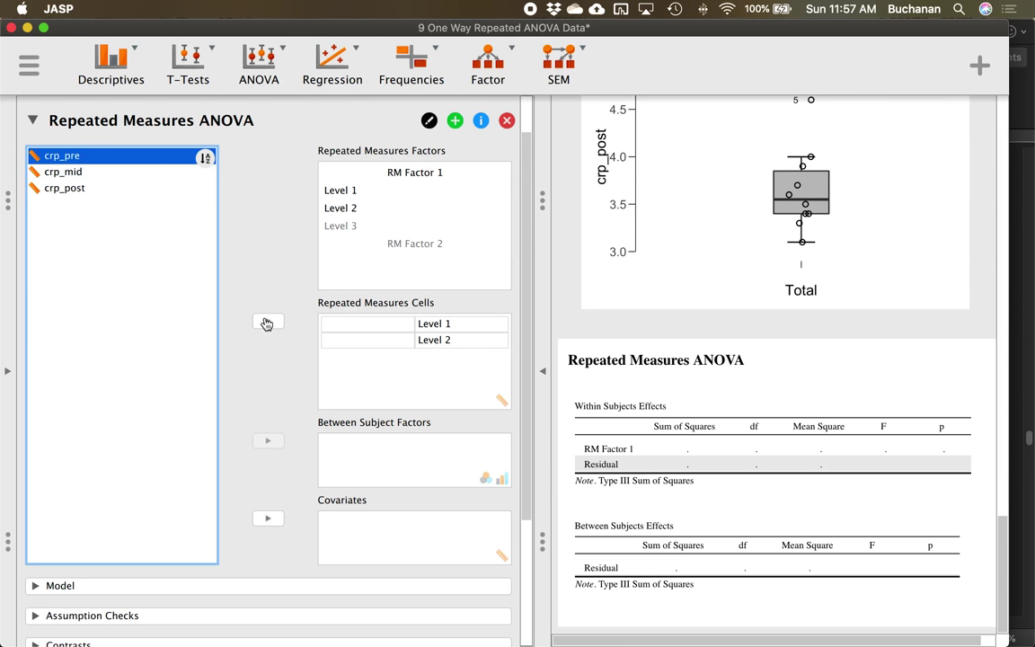
click(267, 322)
click(89, 159)
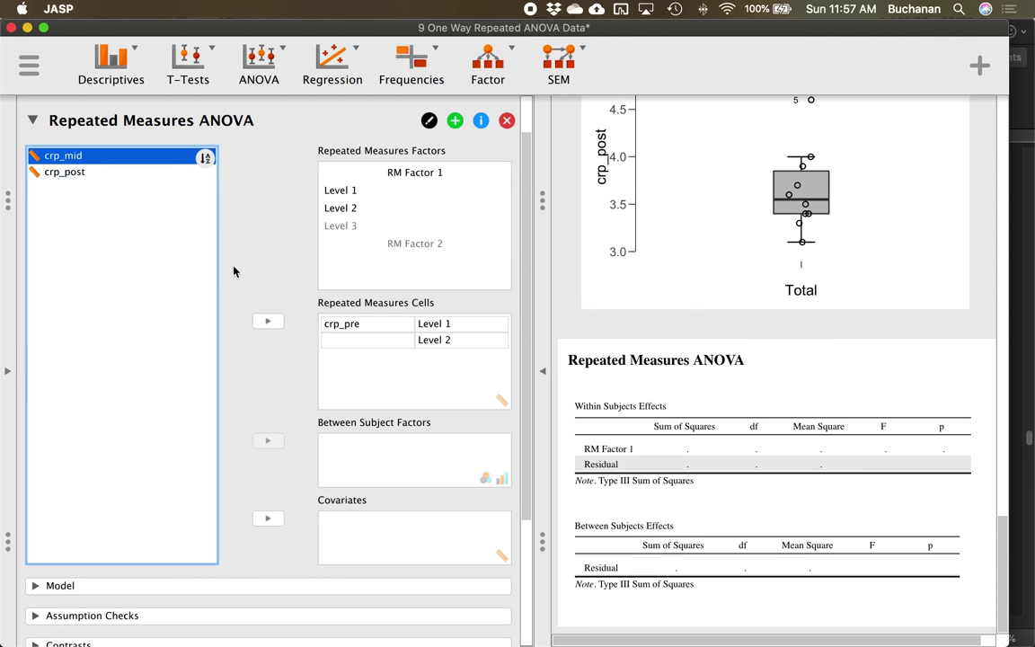
click(267, 321)
click(133, 160)
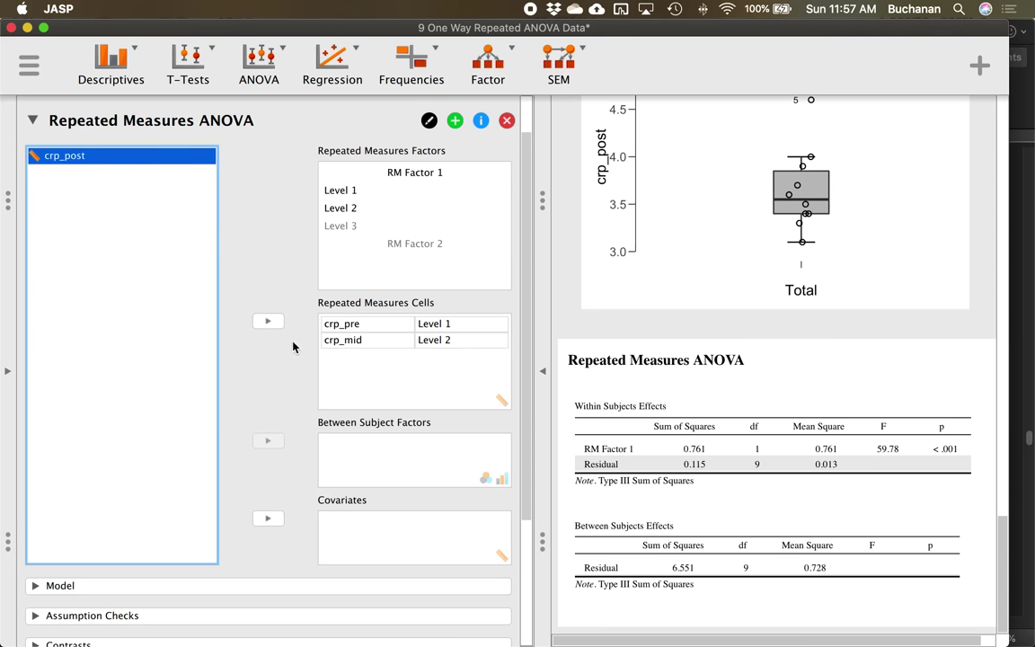
click(268, 322)
drag(126, 157, 403, 392)
Step: Rename the three factor levels to Pre, Mid and Post
click(341, 231)
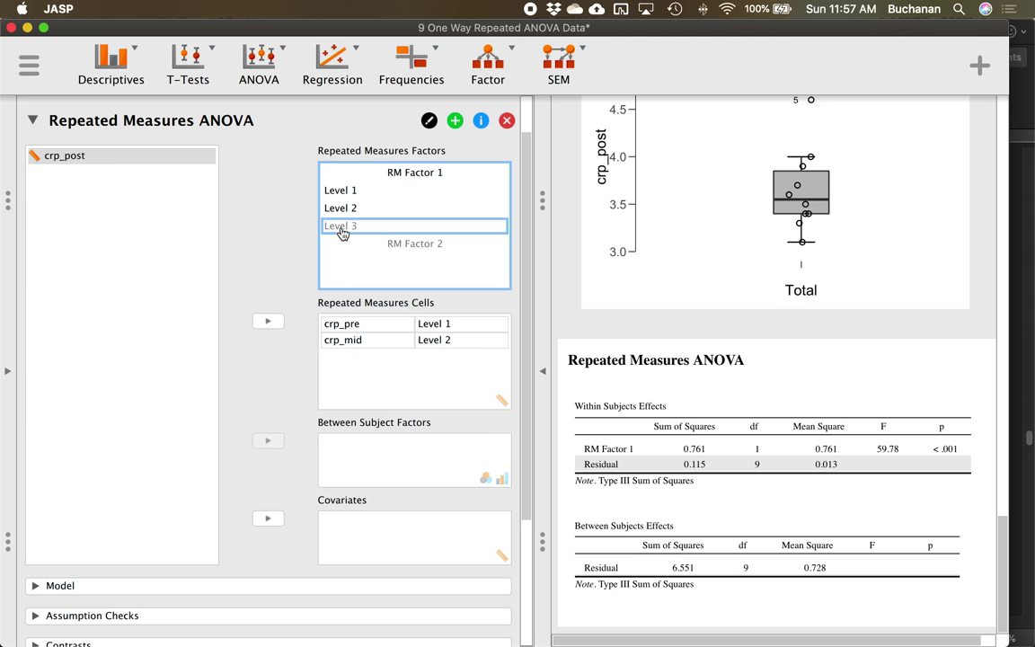
click(350, 194)
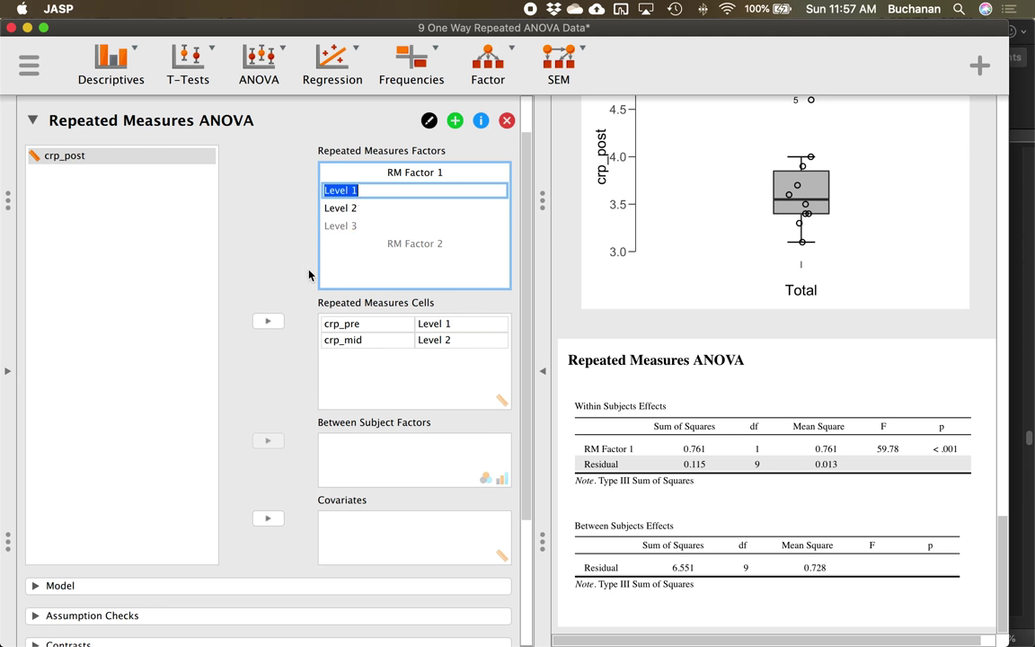
text(Pre)
click(358, 209)
text(Mid)
click(345, 228)
text(Post)
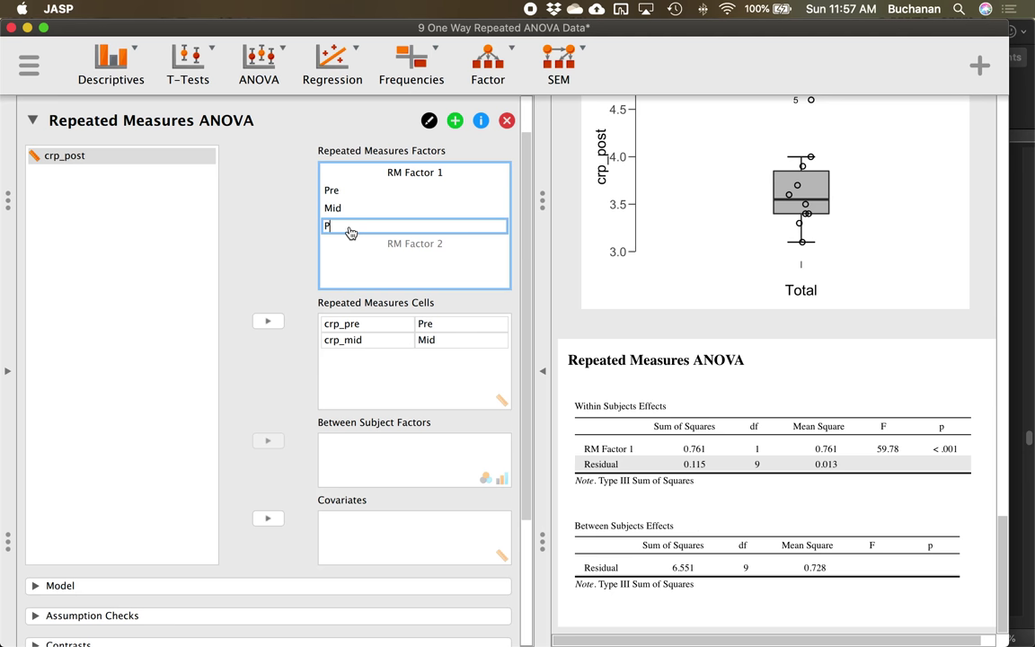
click(306, 290)
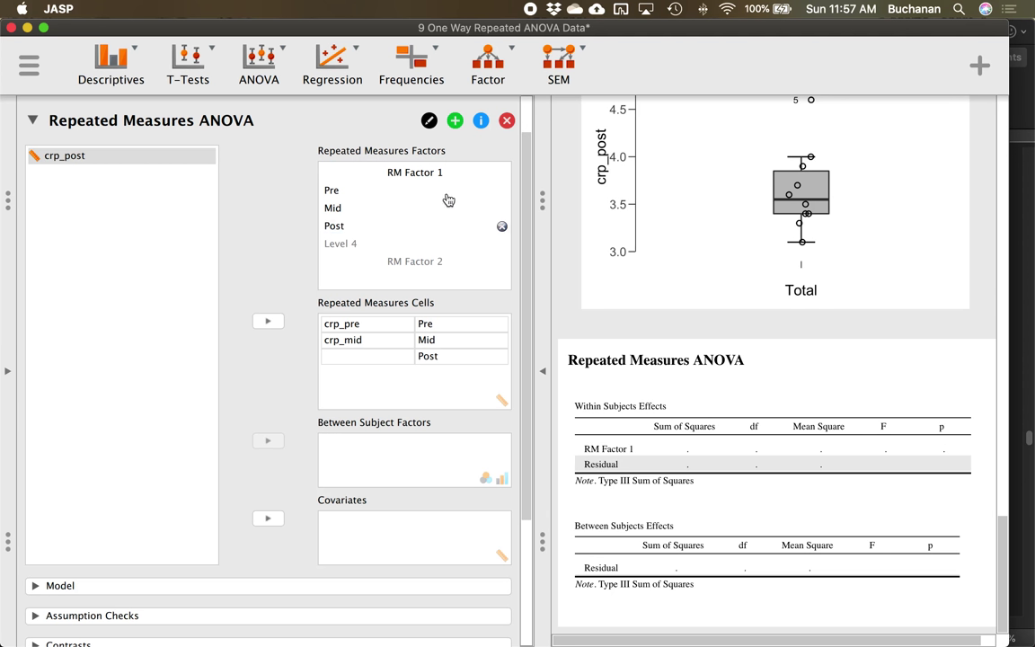
click(139, 160)
Step: Assign crp_post to the Post cell and rename RM Factor 1 to 'Time Point'
drag(139, 161, 378, 361)
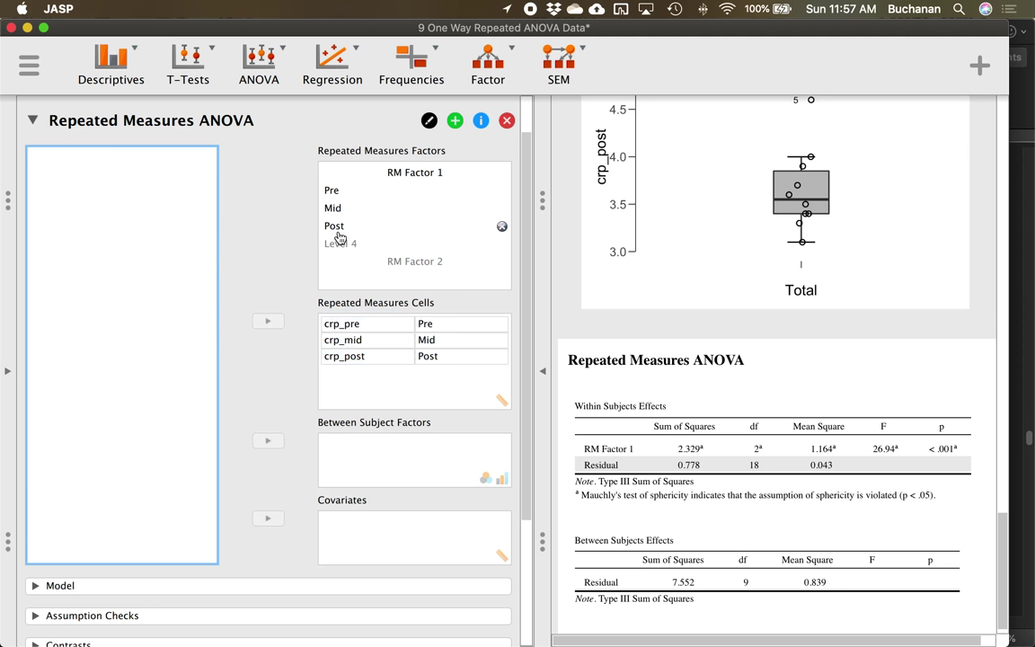
double_click(381, 164)
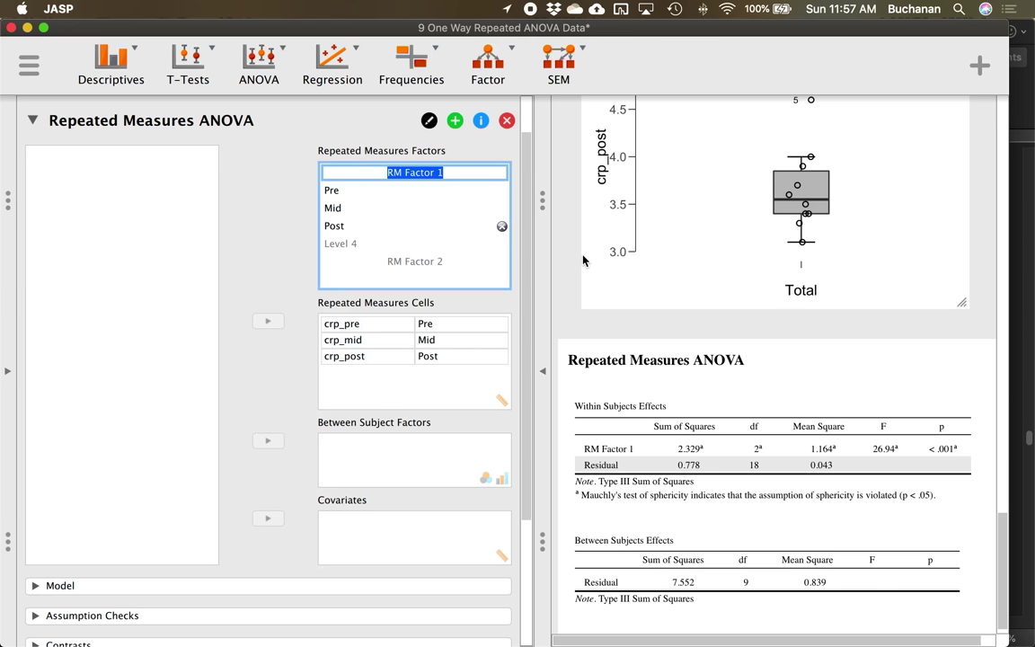
text(Time Point)
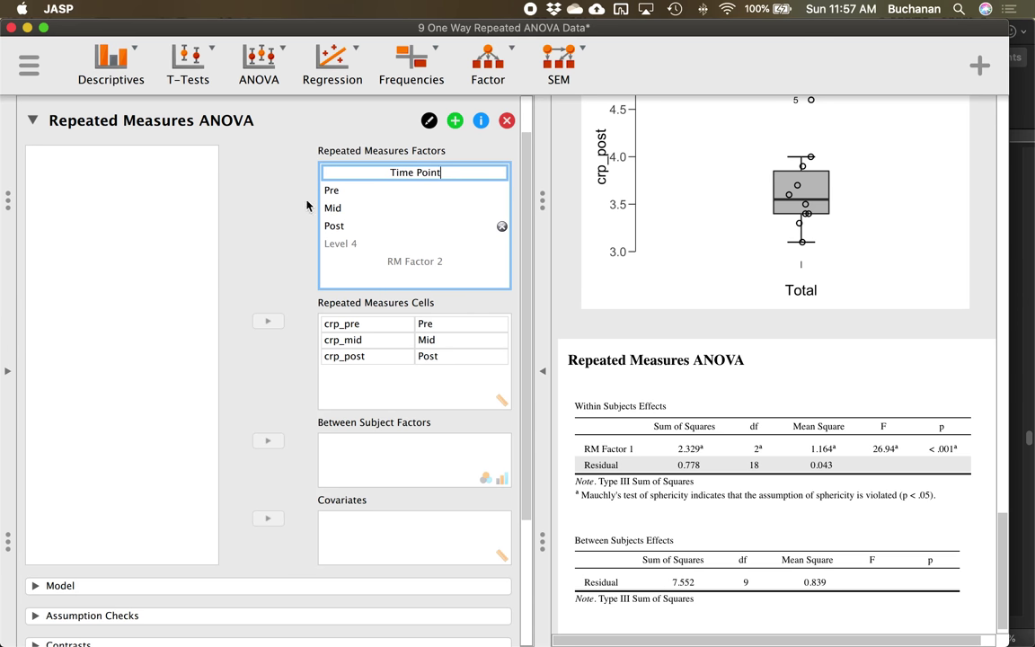
key(Return)
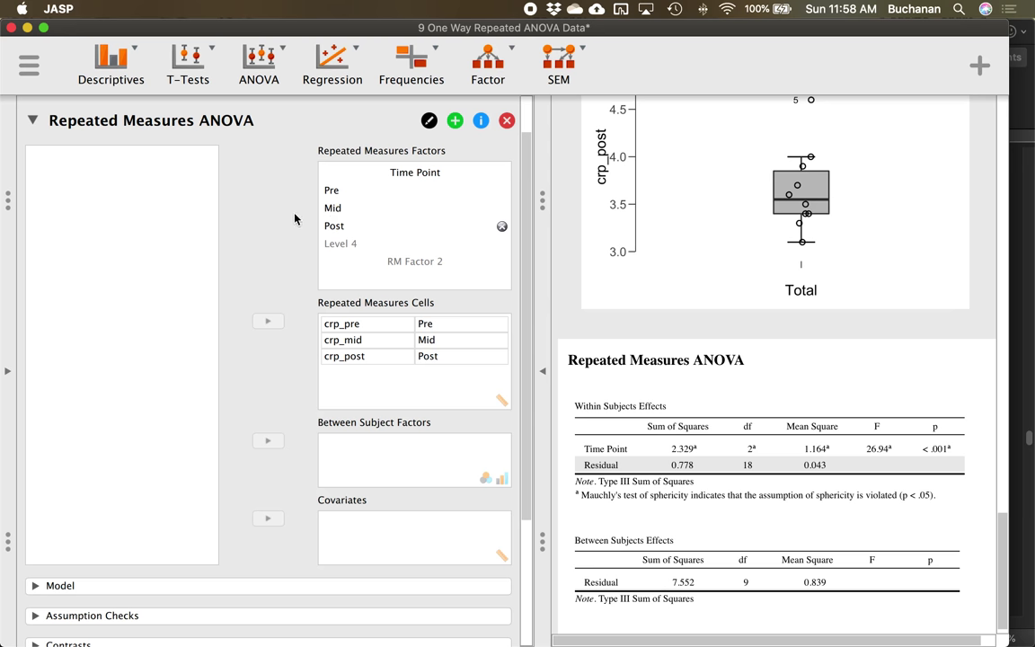
key(ctrl+Up)
click(282, 255)
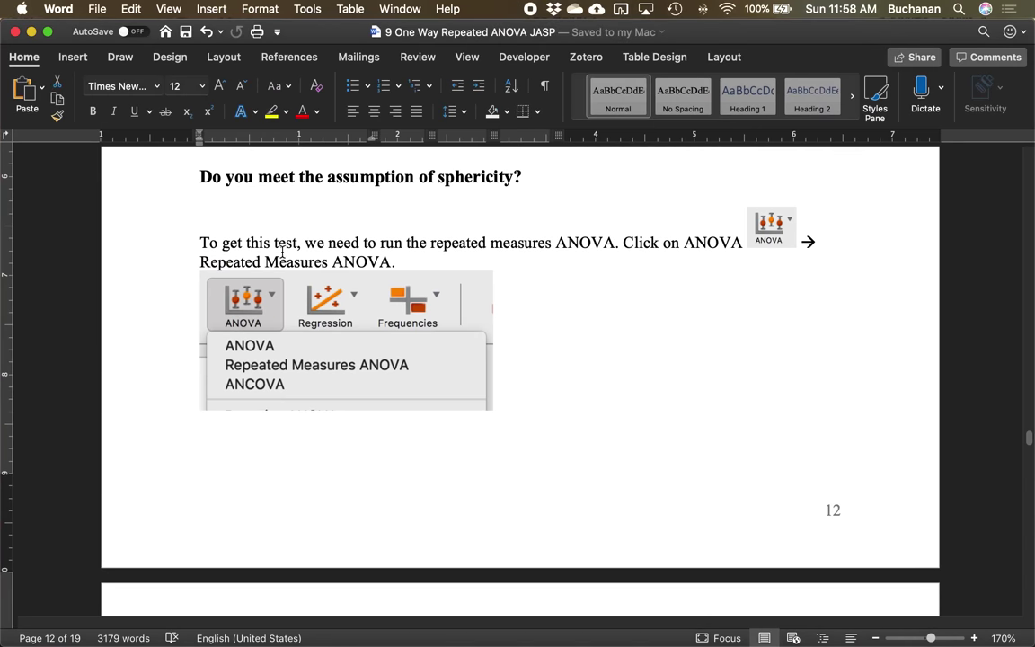
scroll(282, 254, down, 10)
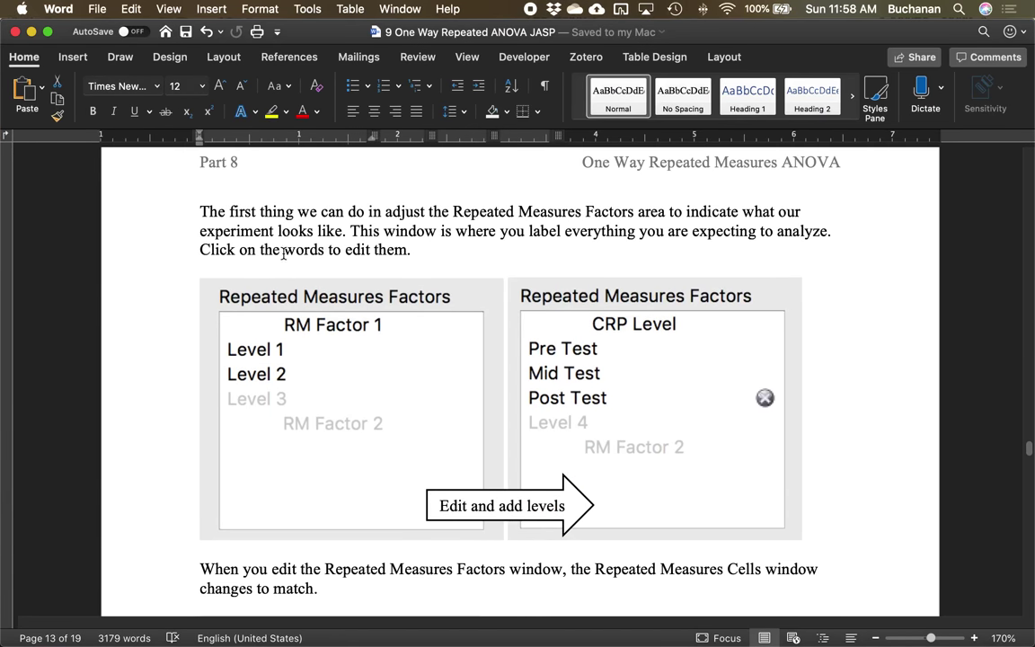
scroll(380, 342, down, 4)
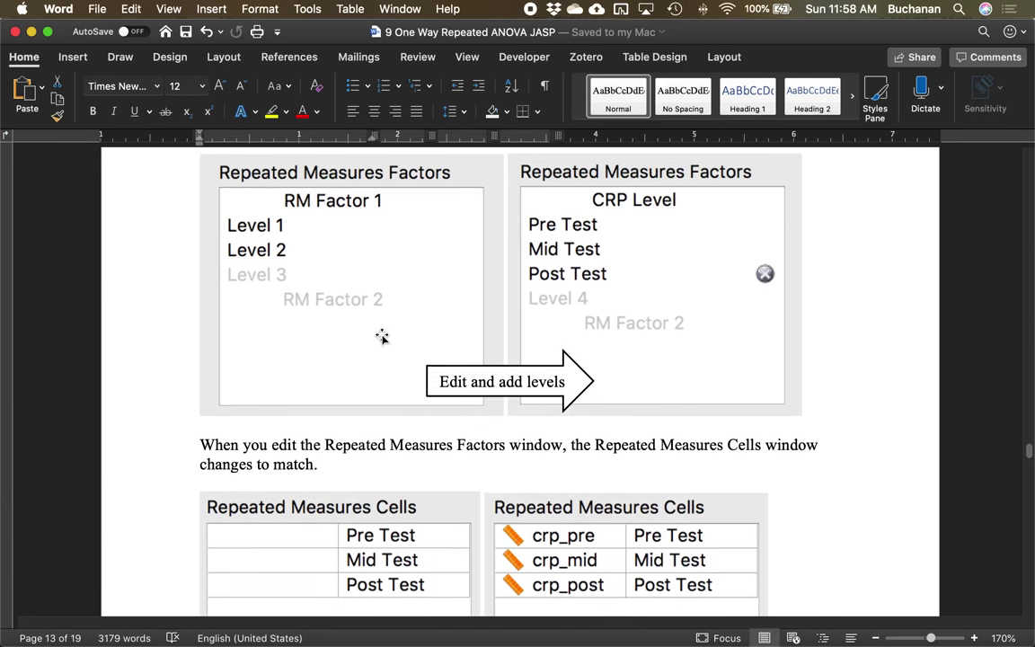
scroll(381, 334, down, 8)
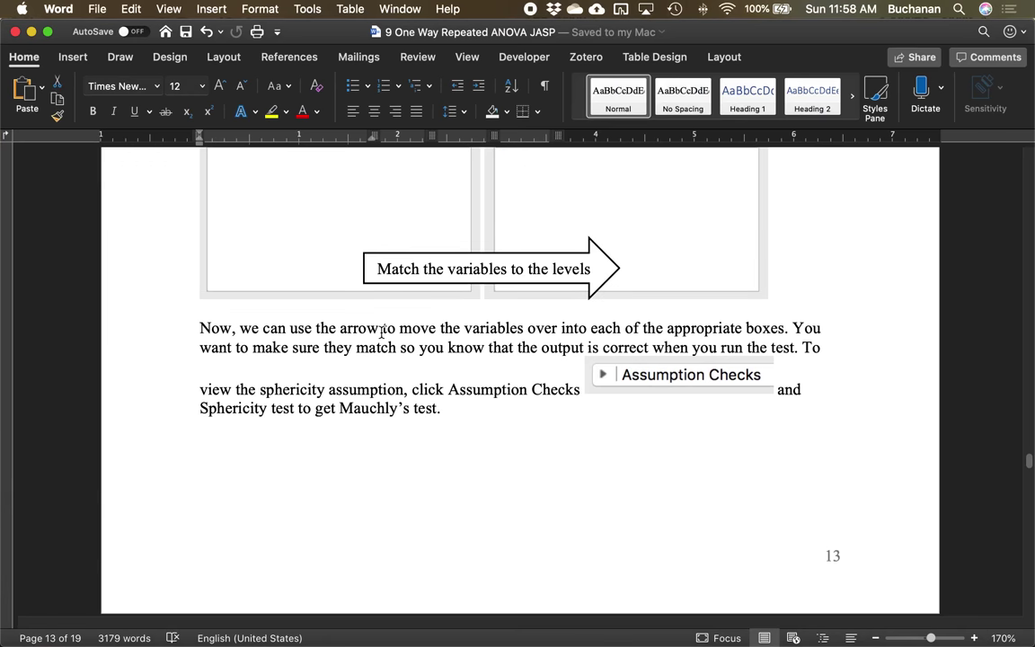
scroll(381, 332, down, 1)
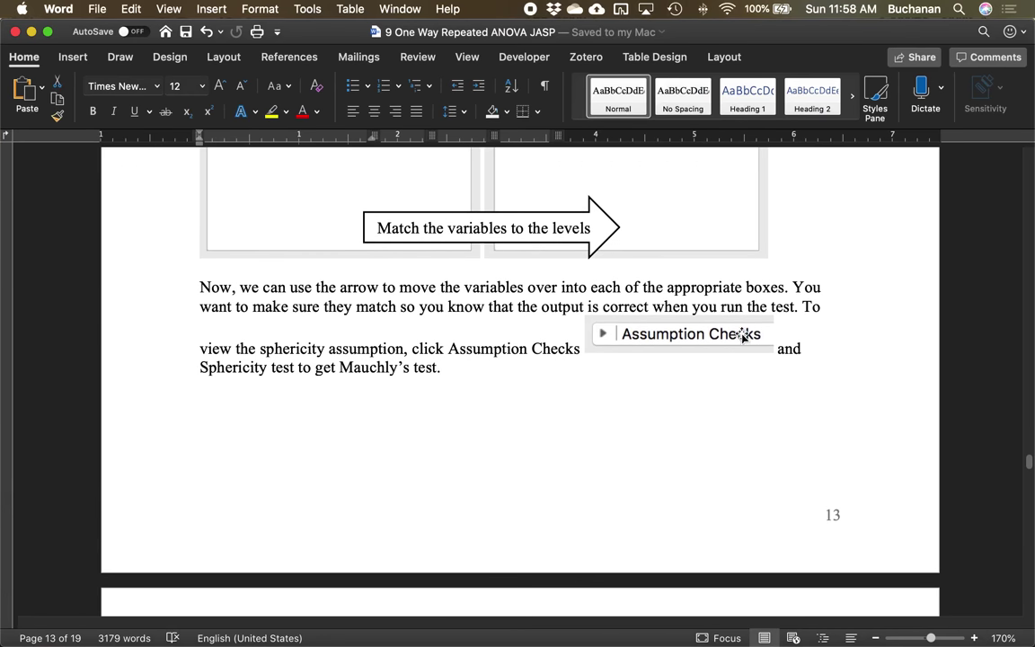
scroll(415, 358, down, 6)
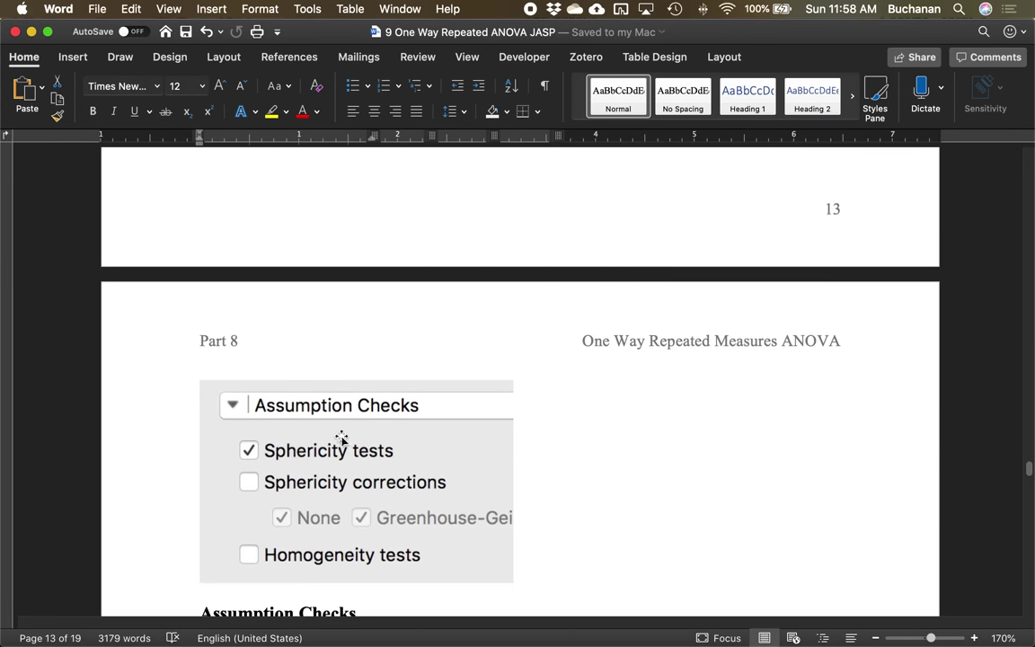
key(ctrl+Up)
drag(788, 234, 706, 298)
Step: Enable Sphericity tests under Assumption Checks (W = 0.457, p = 0.043), leaving corrections unticked
scroll(456, 404, down, 4)
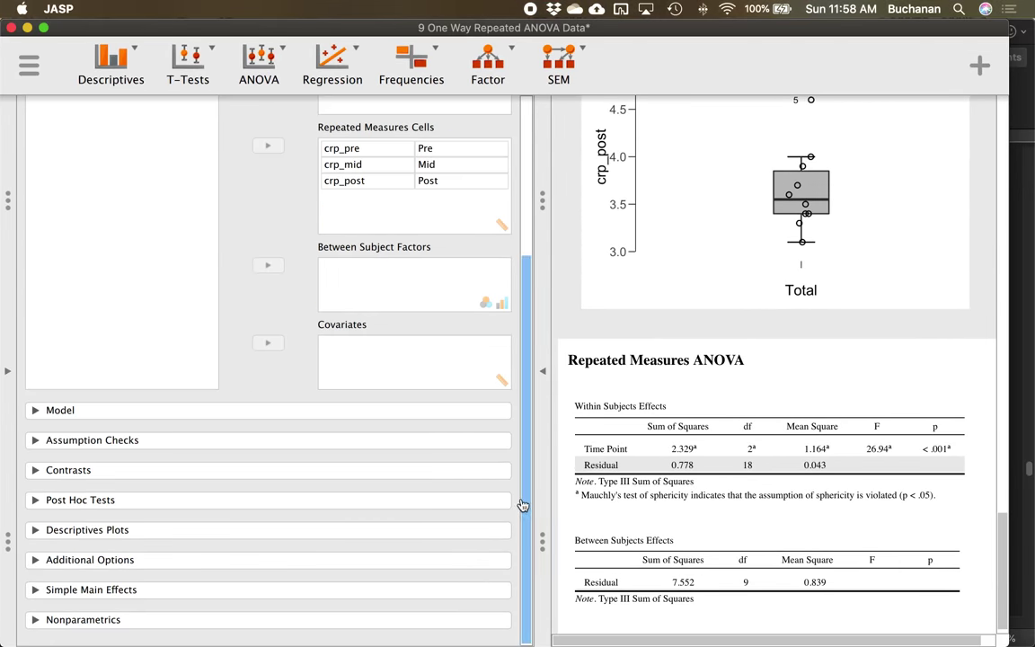
click(79, 440)
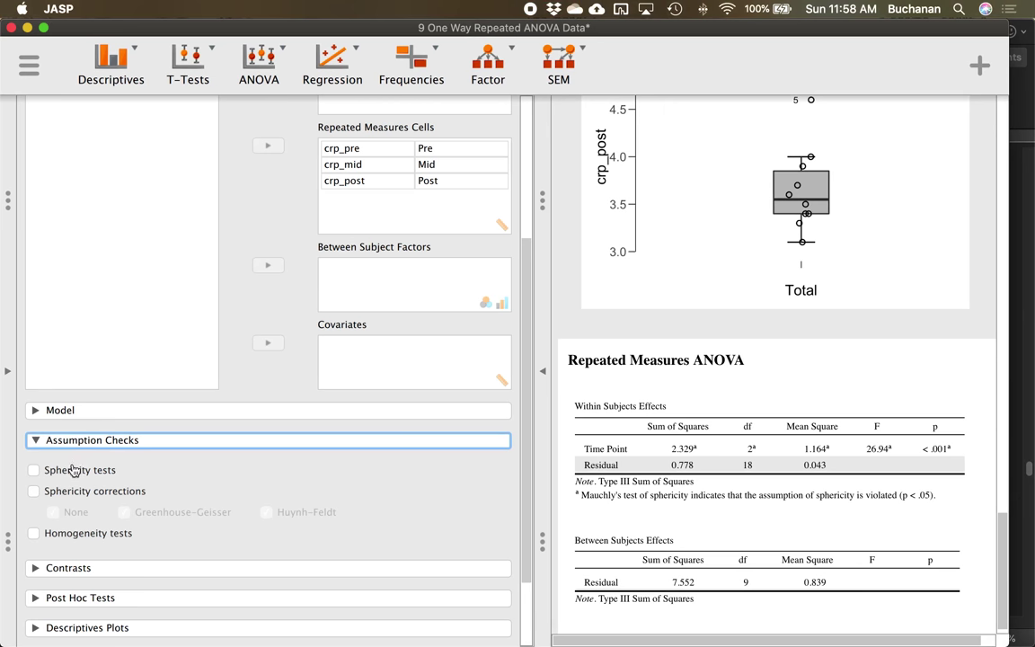
click(34, 470)
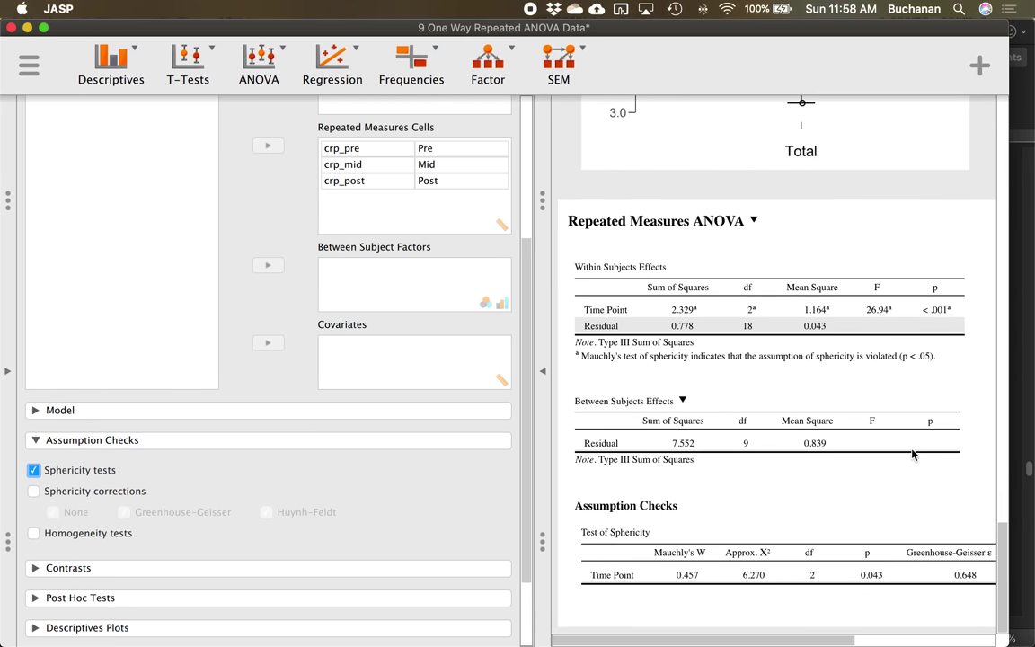
click(72, 491)
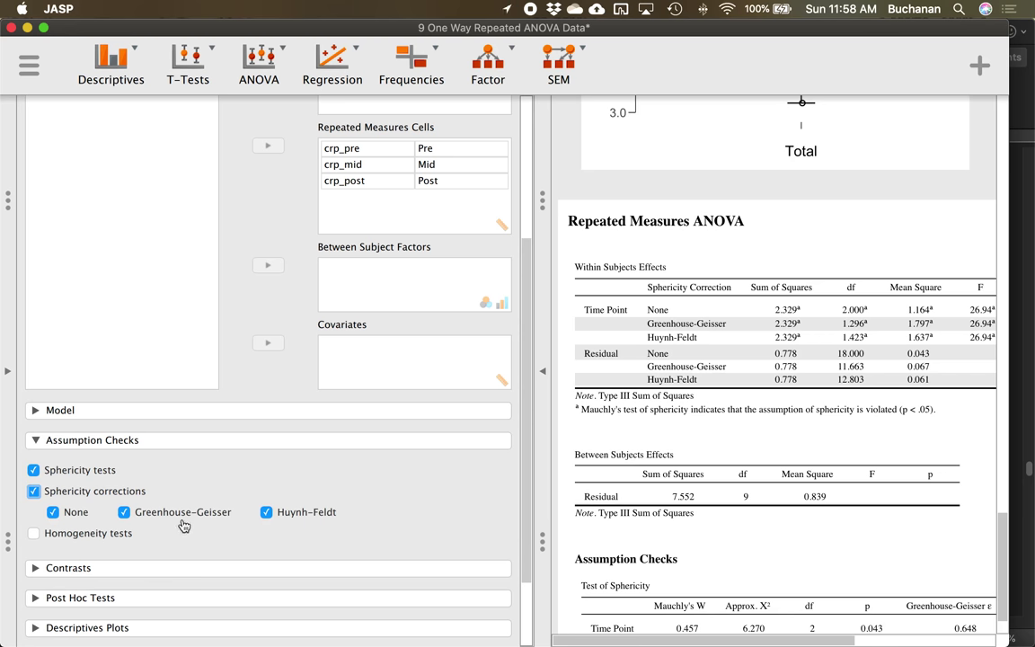
click(90, 491)
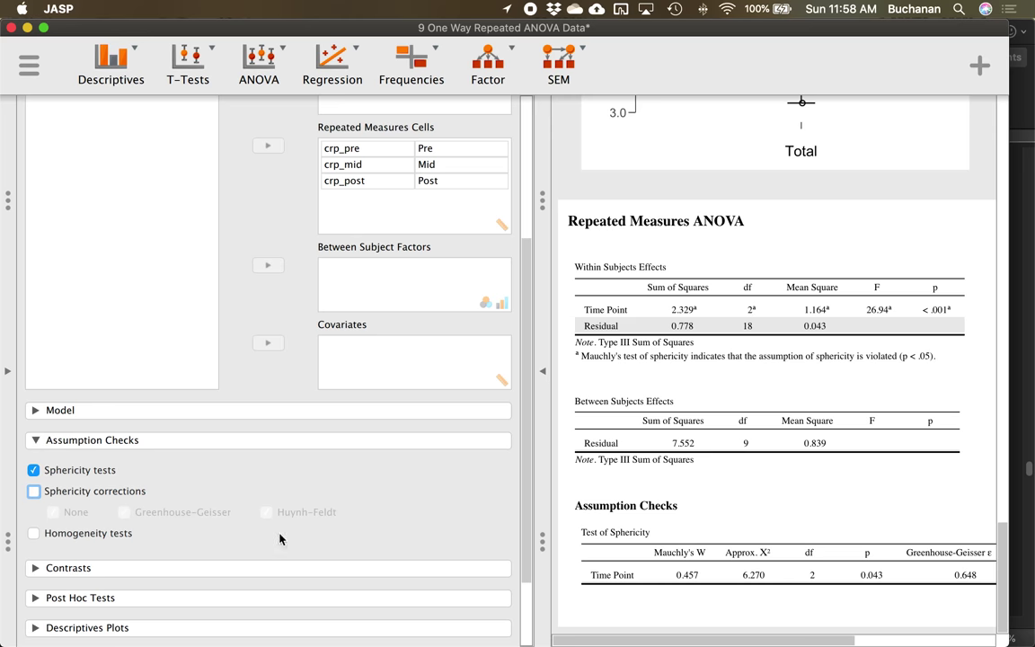
key(ctrl+Up)
Step: Scroll the Word guide to the Test of Sphericity table reporting Mauchly's W = 0.457, p = .043
click(220, 300)
scroll(673, 268, down, 1)
scroll(673, 269, down, 8)
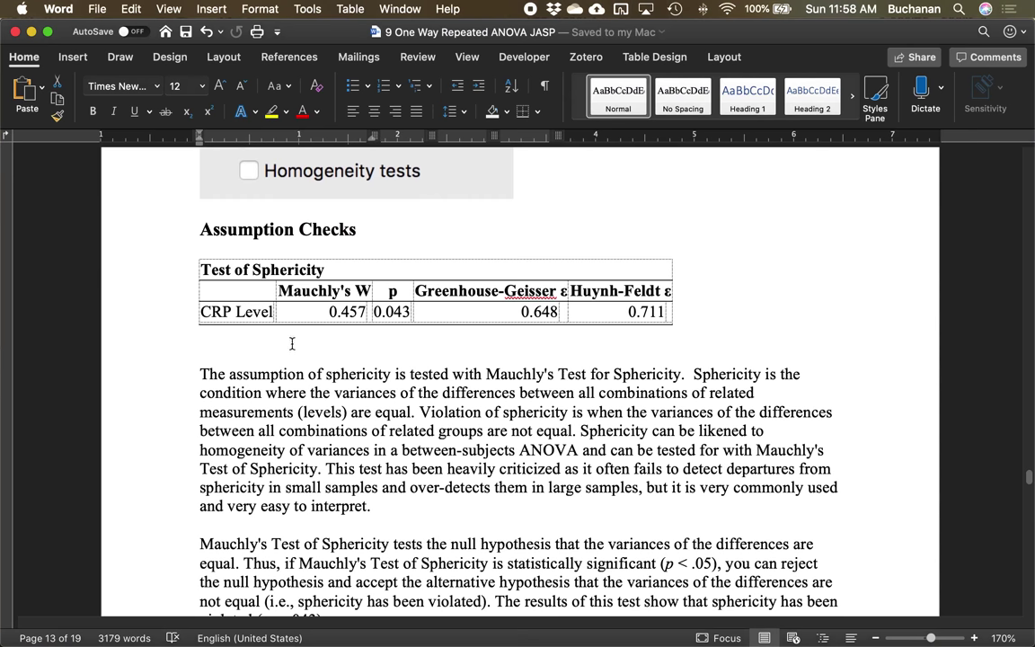
scroll(284, 347, down, 1)
scroll(284, 347, down, 1)
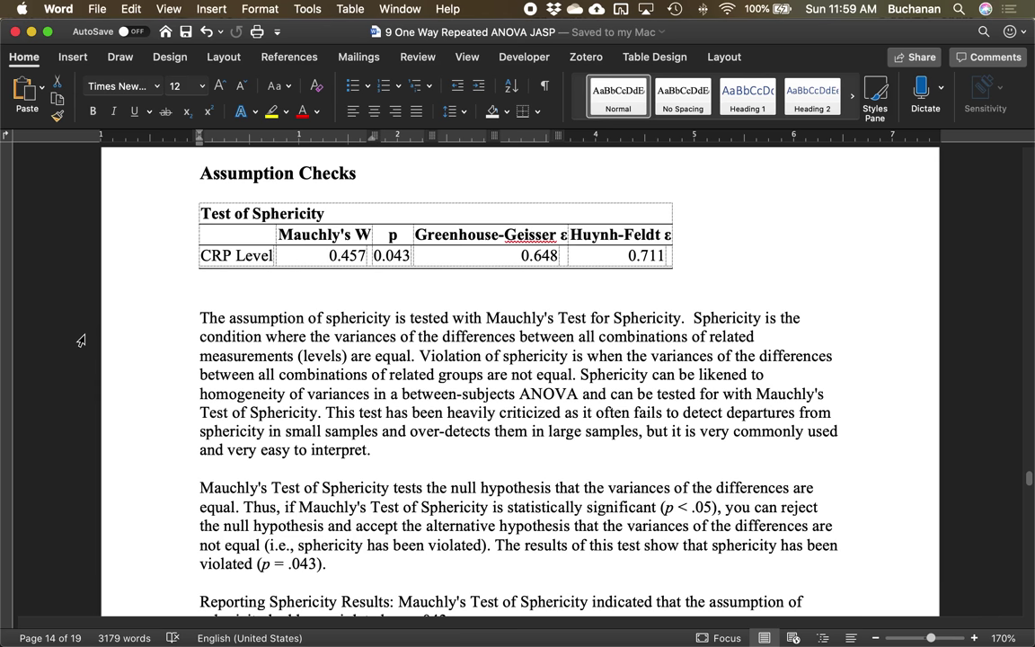
scroll(81, 341, down, 3)
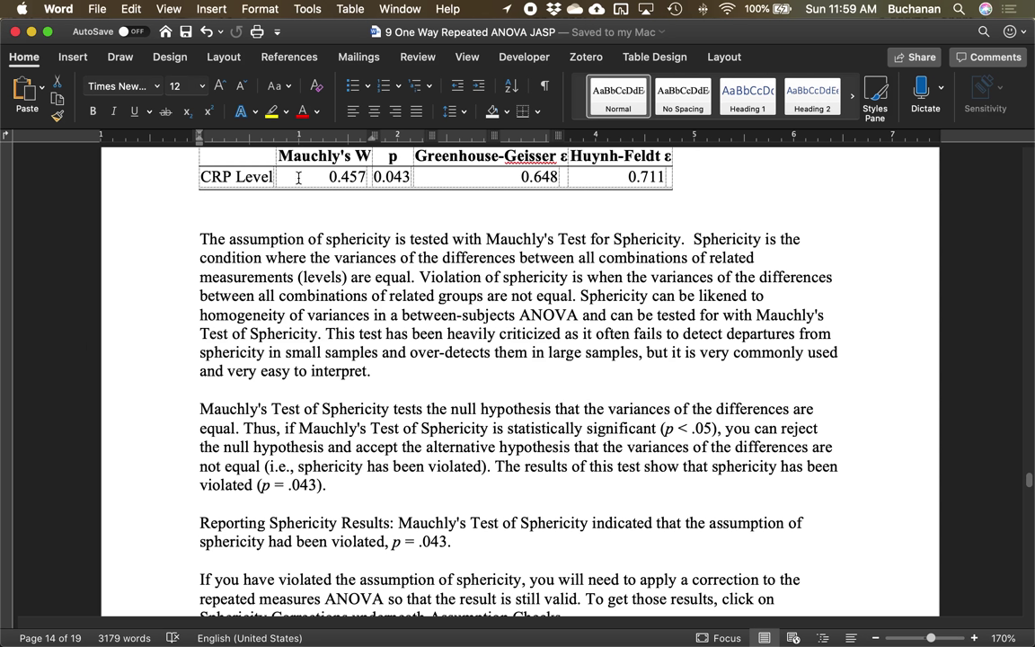
click(386, 160)
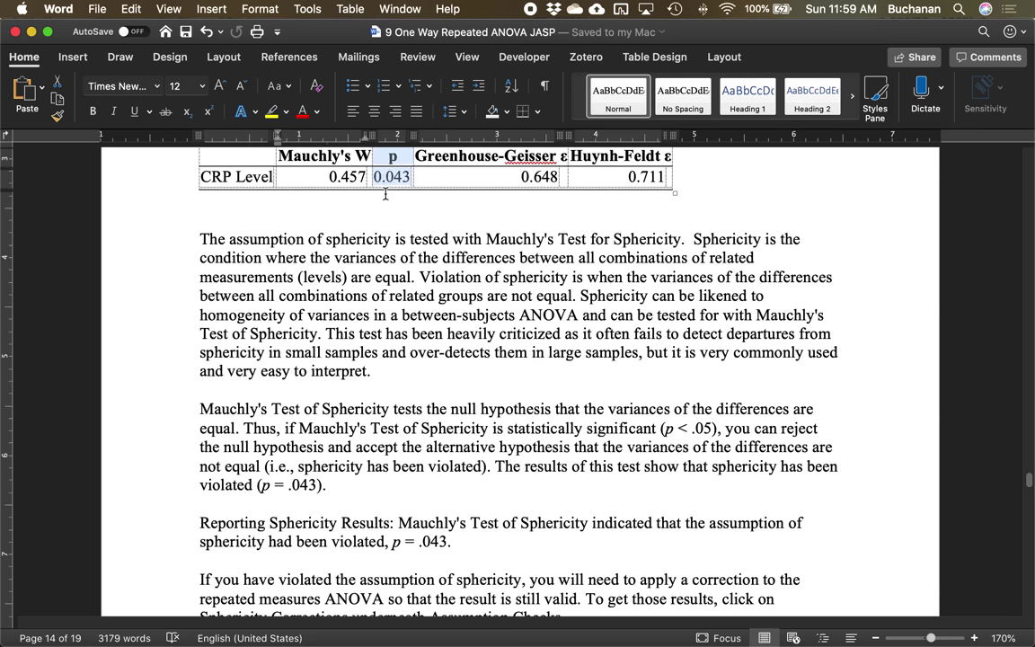
scroll(368, 354, down, 5)
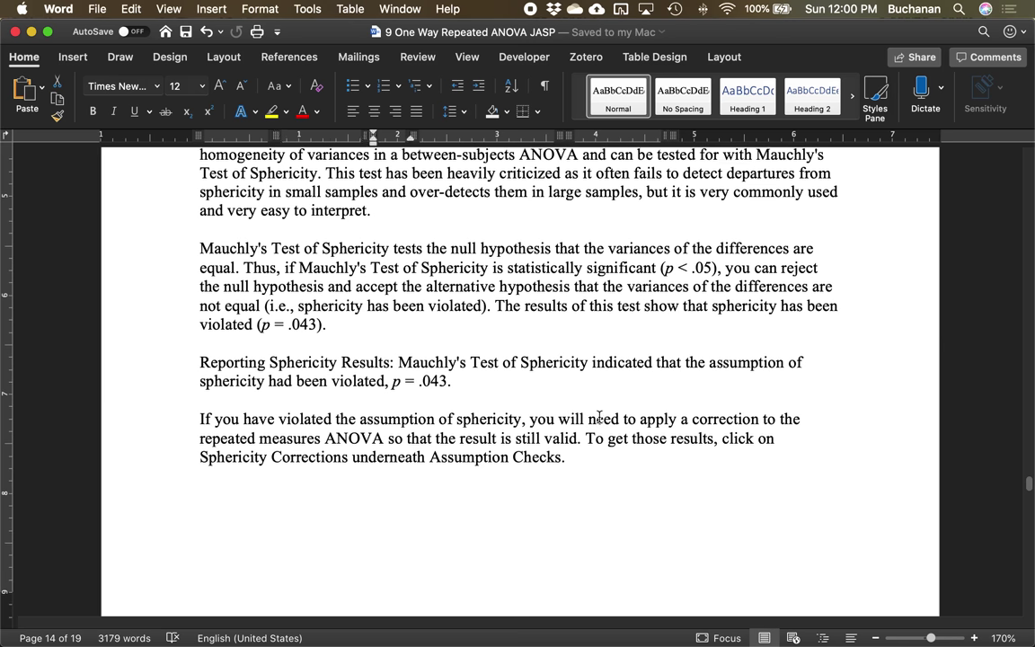
scroll(599, 418, down, 15)
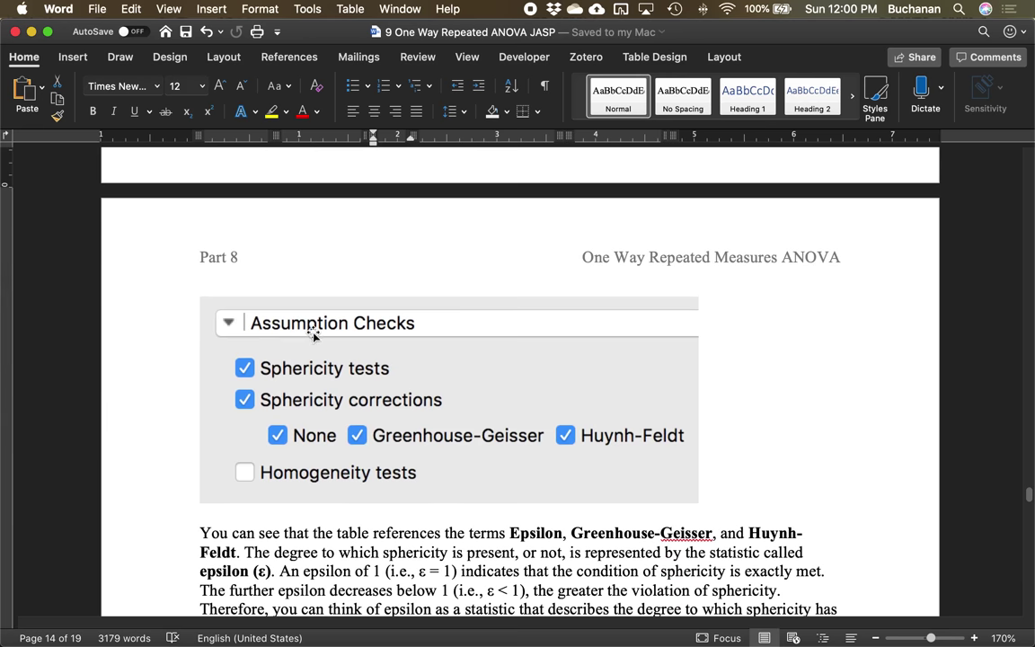
scroll(313, 335, down, 9)
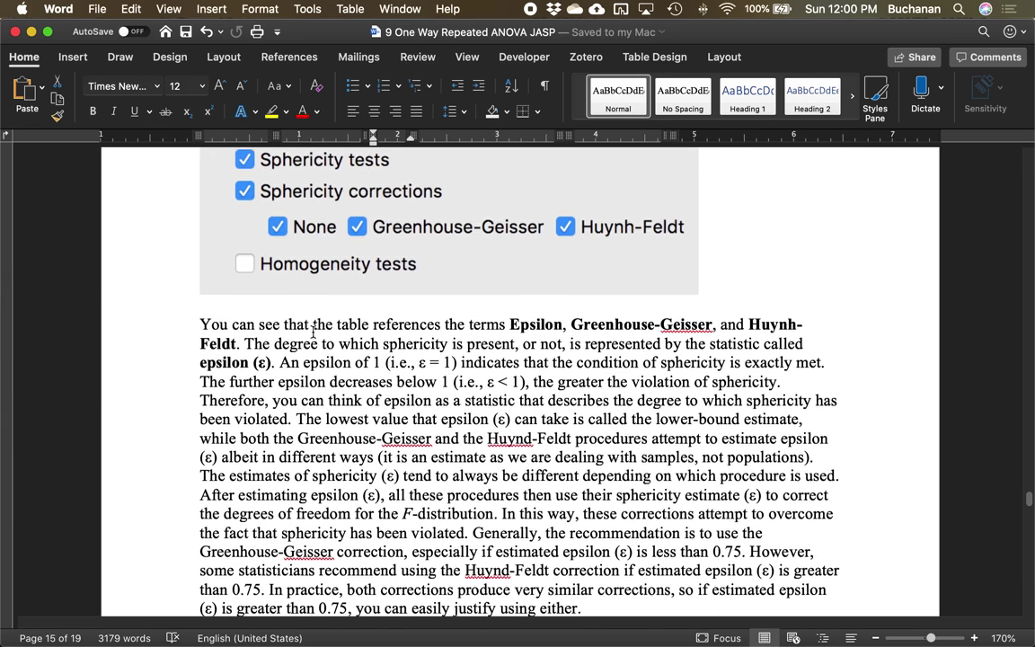
scroll(313, 332, up, 3)
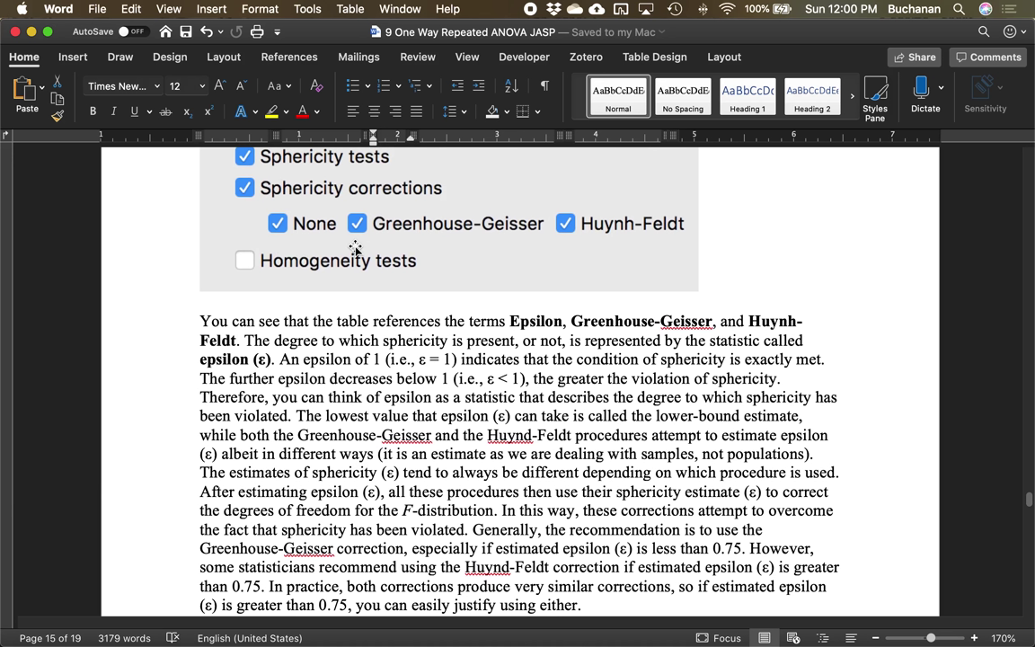
scroll(355, 248, up, 20)
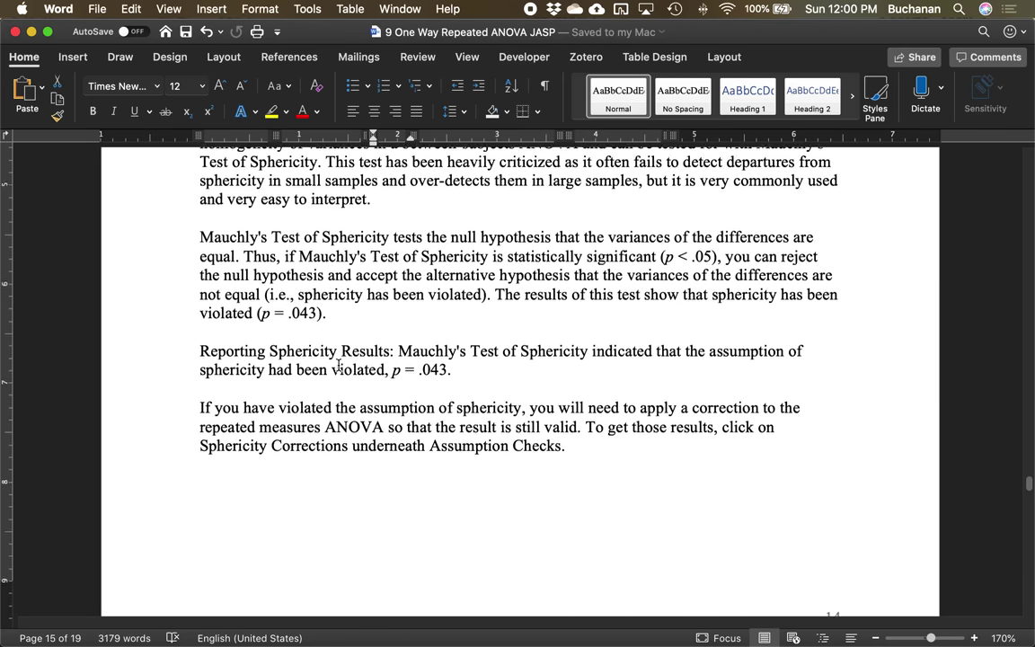
scroll(337, 365, up, 2)
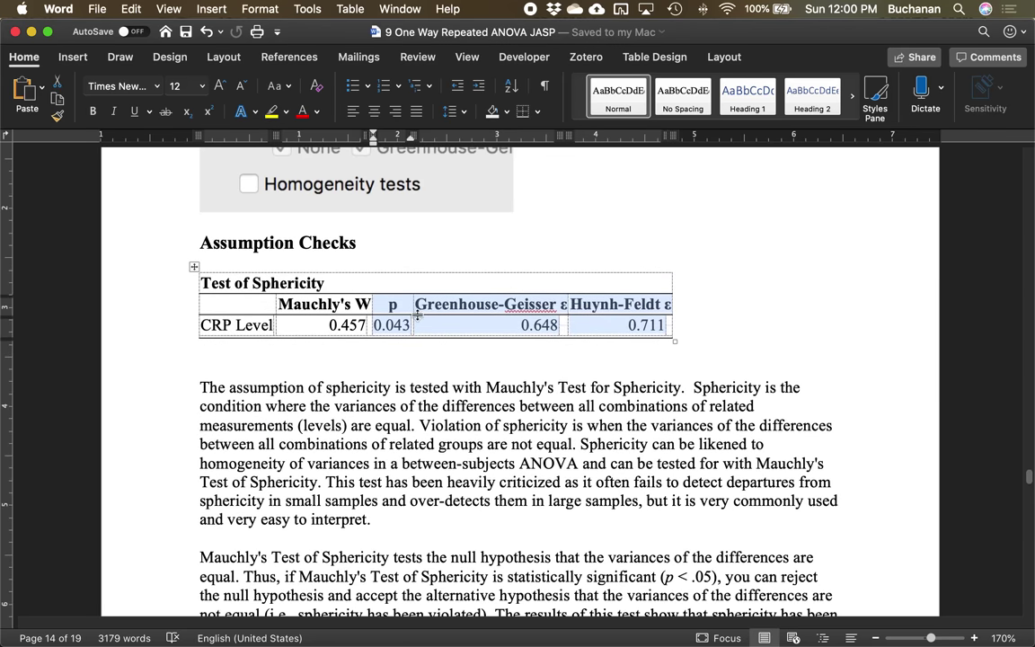
Step: Select the Greenhouse-Geisser and Huynh-Feldt epsilon values (0.648, 0.711), then scroll to the epsilon explanation
drag(415, 304, 566, 310)
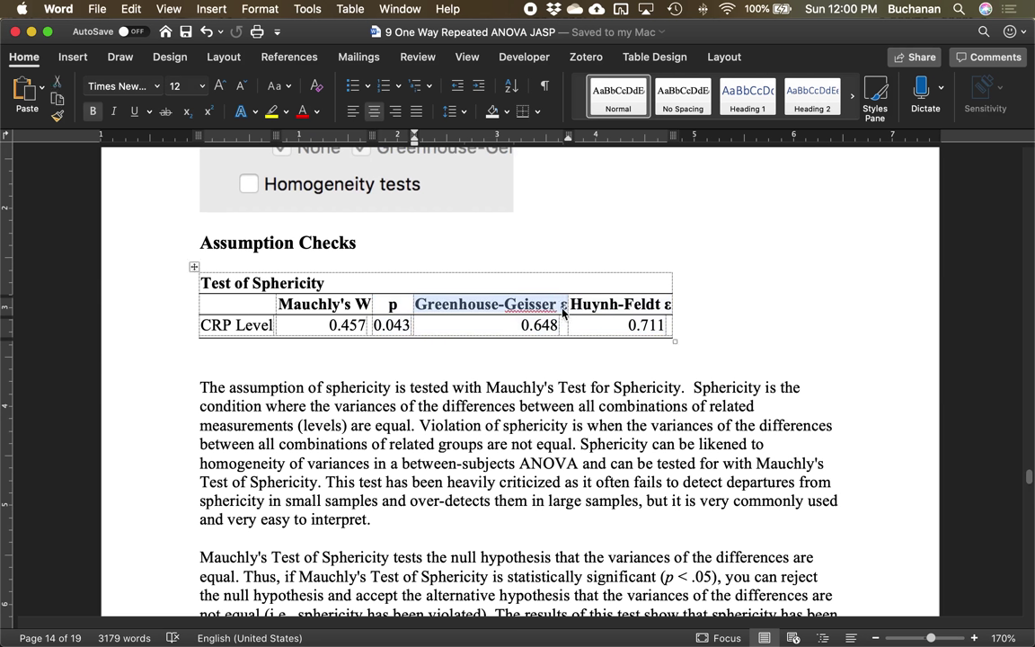
drag(531, 326, 610, 329)
scroll(545, 325, down, 10)
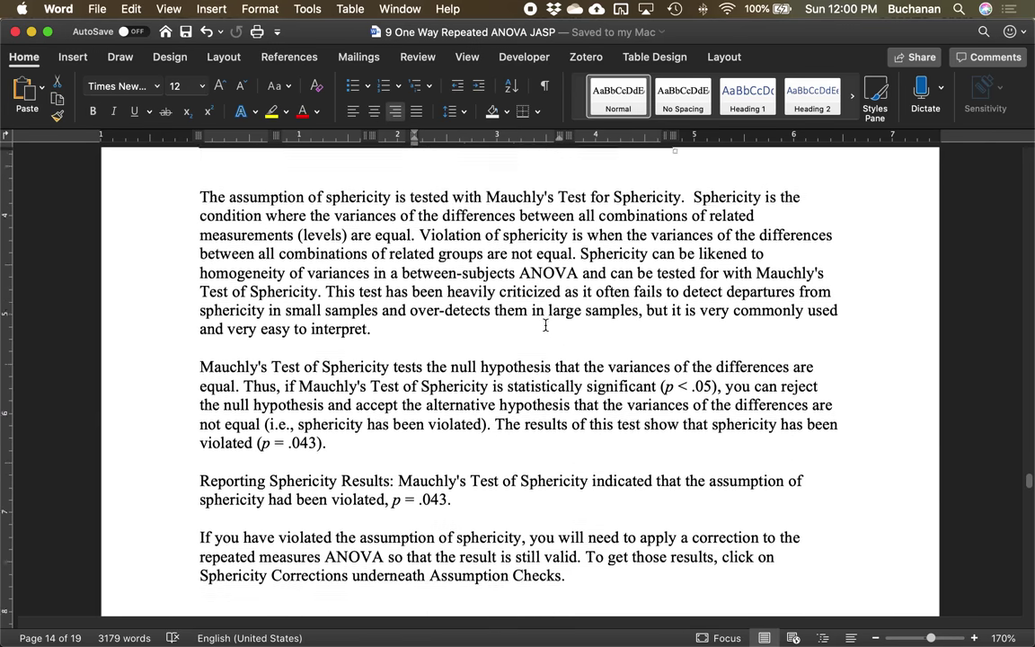
scroll(546, 325, down, 5)
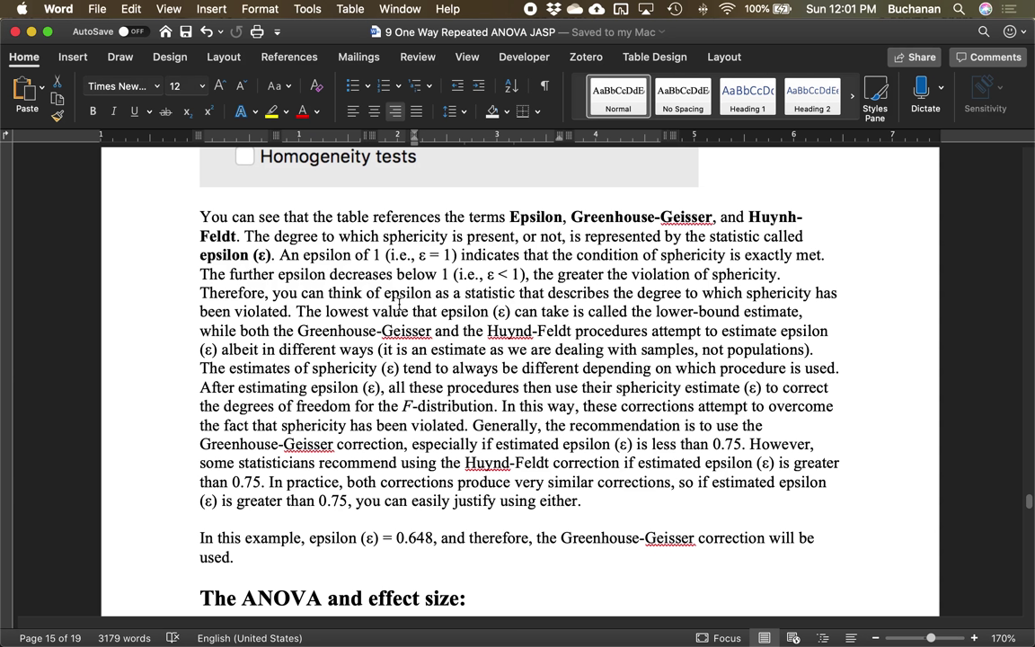
click(779, 315)
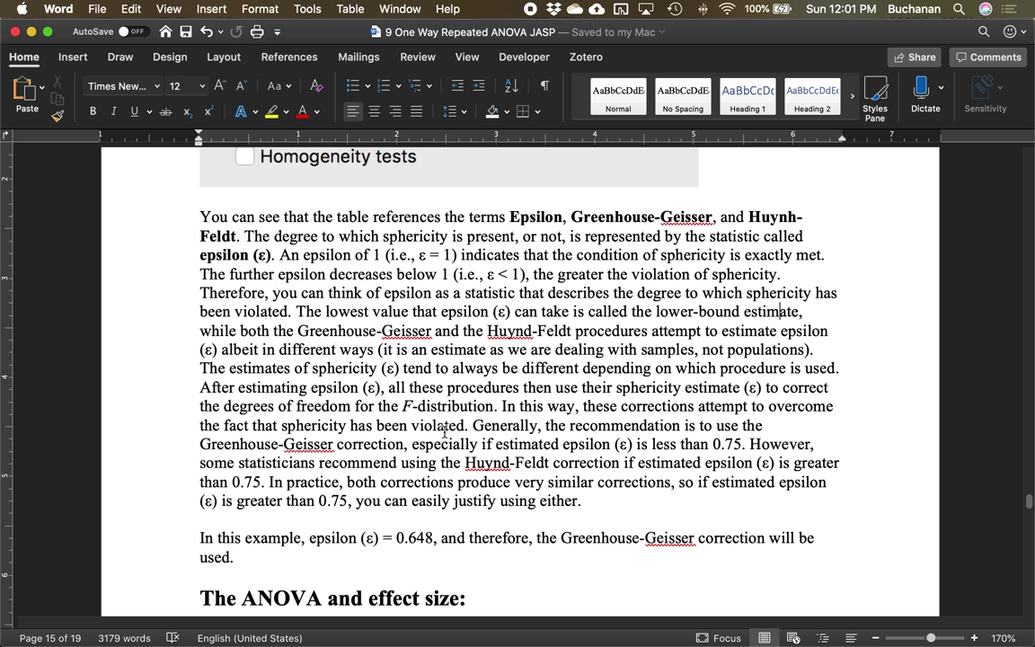
drag(201, 445, 396, 462)
click(719, 444)
scroll(483, 461, up, 5)
scroll(483, 461, down, 5)
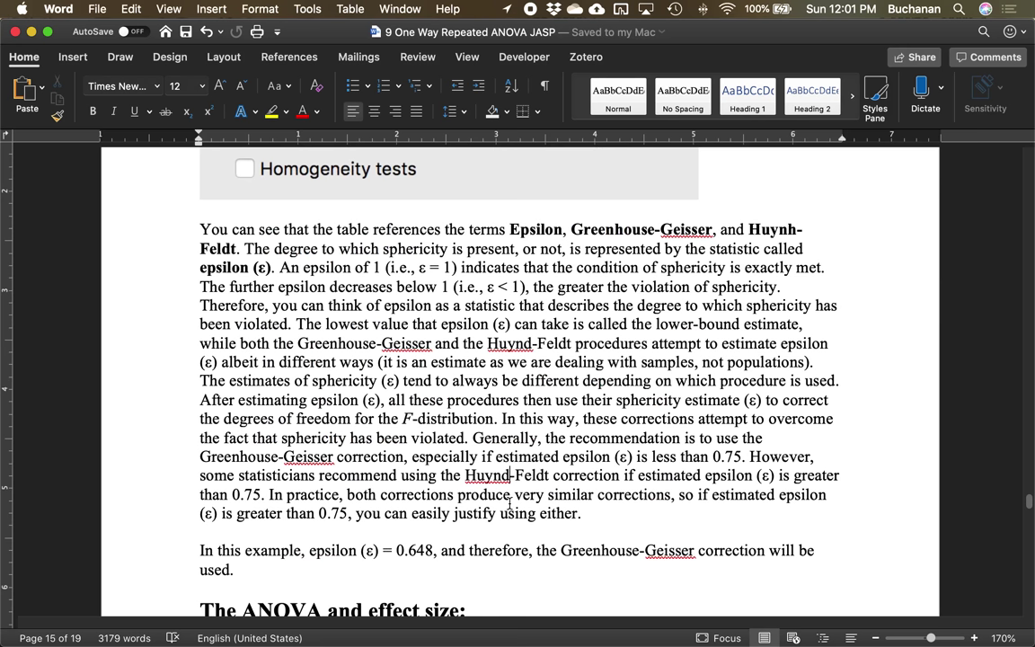
key(BackSpace)
text(h)
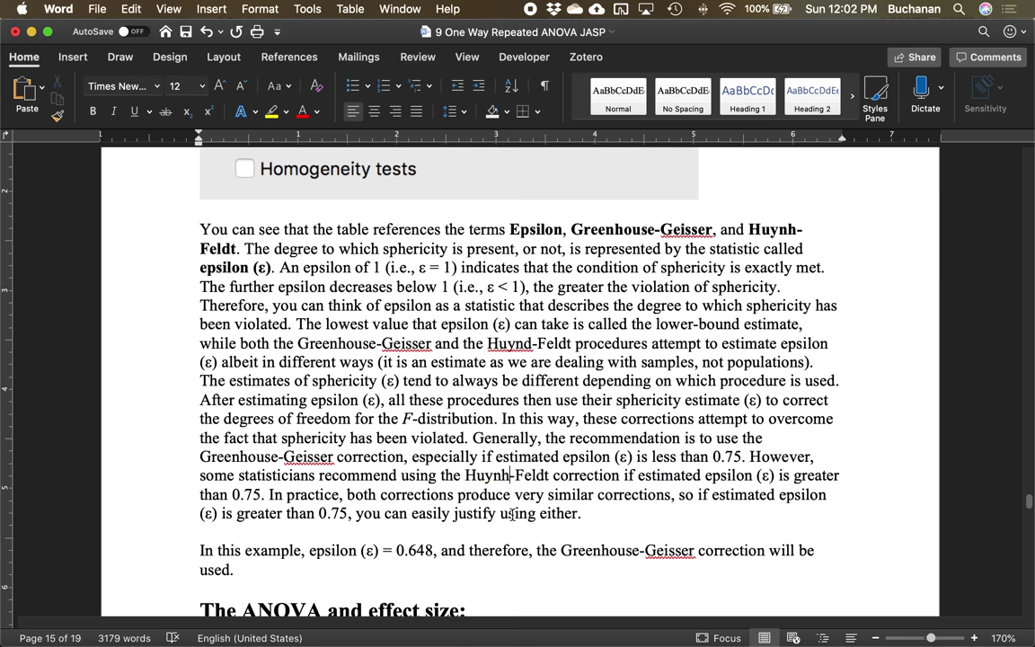
scroll(586, 485, up, 5)
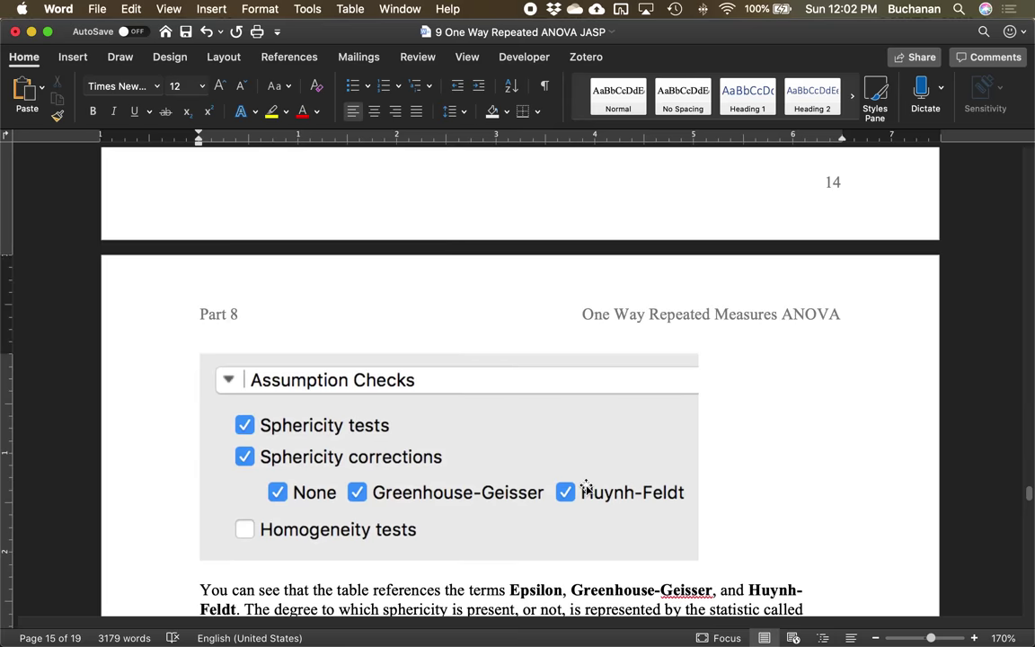
scroll(586, 485, up, 10)
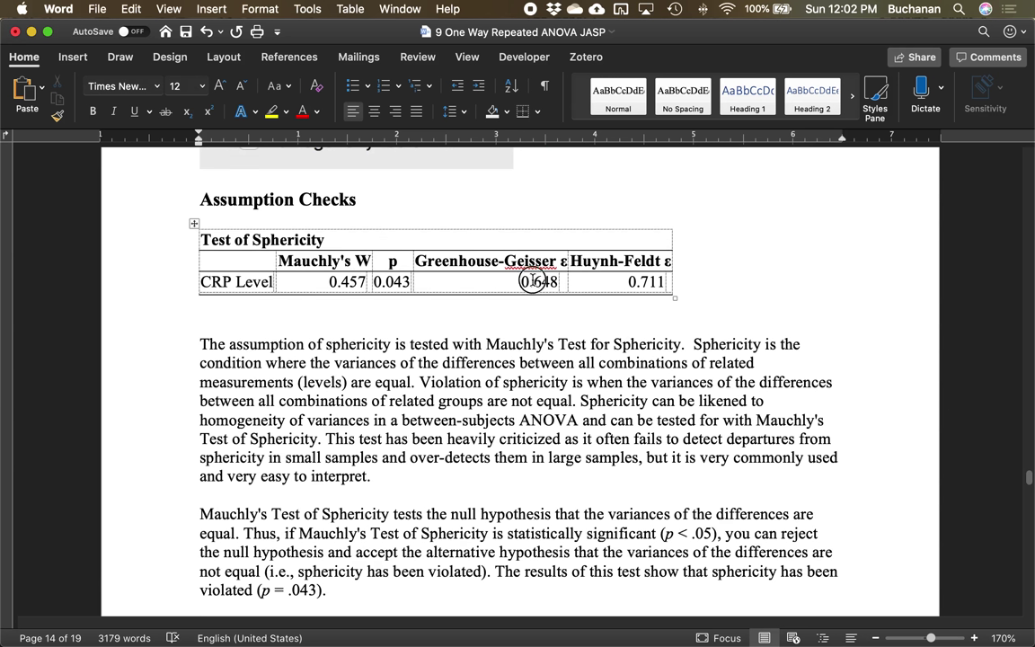
drag(537, 281, 663, 282)
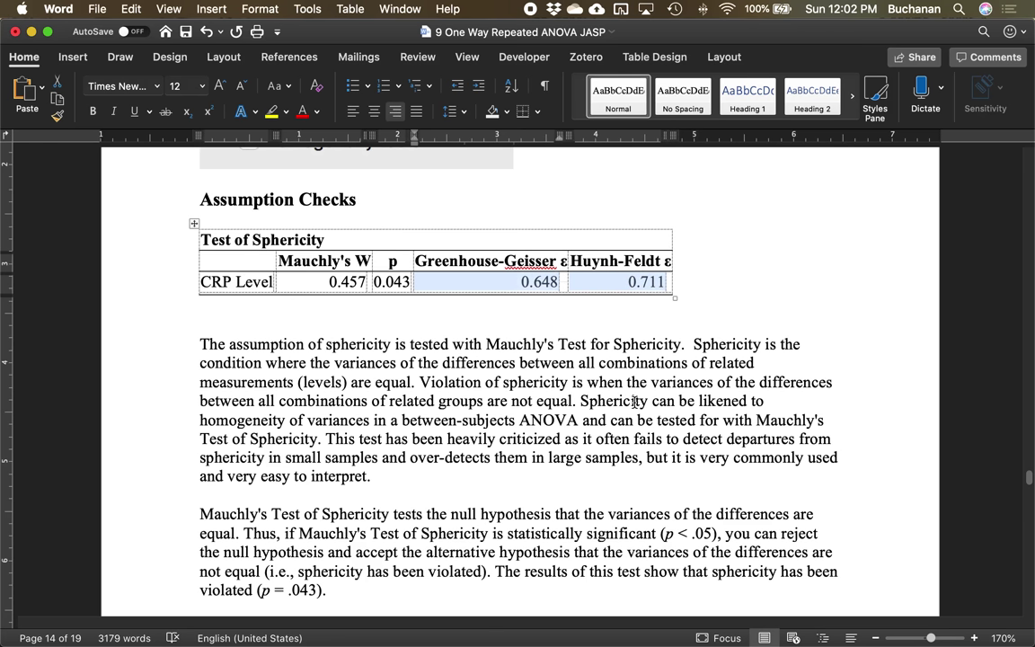
click(473, 239)
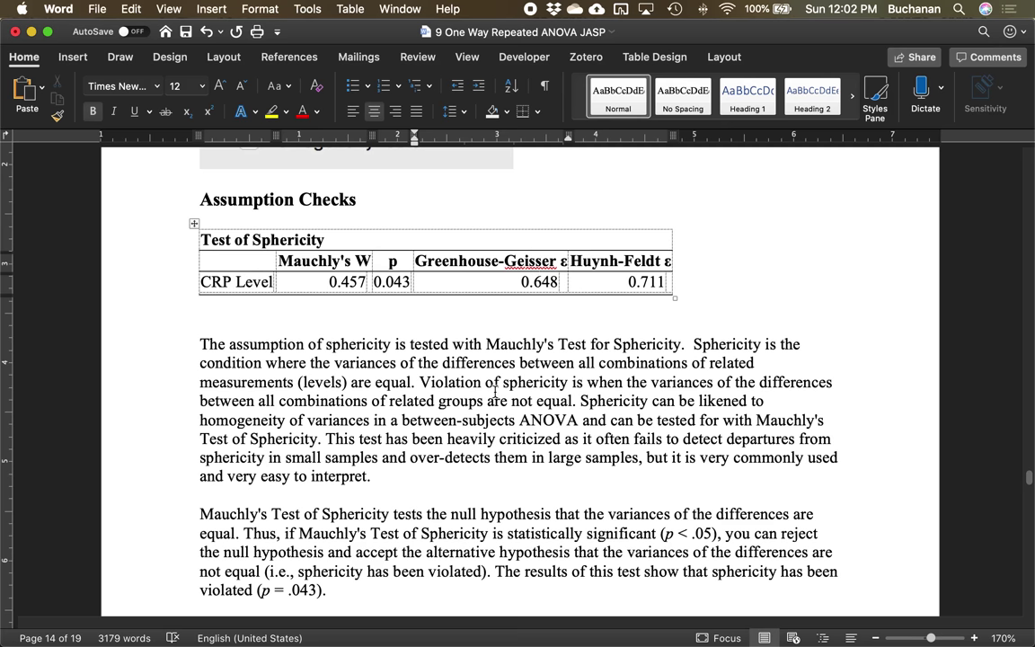
scroll(521, 406, down, 10)
scroll(520, 408, down, 5)
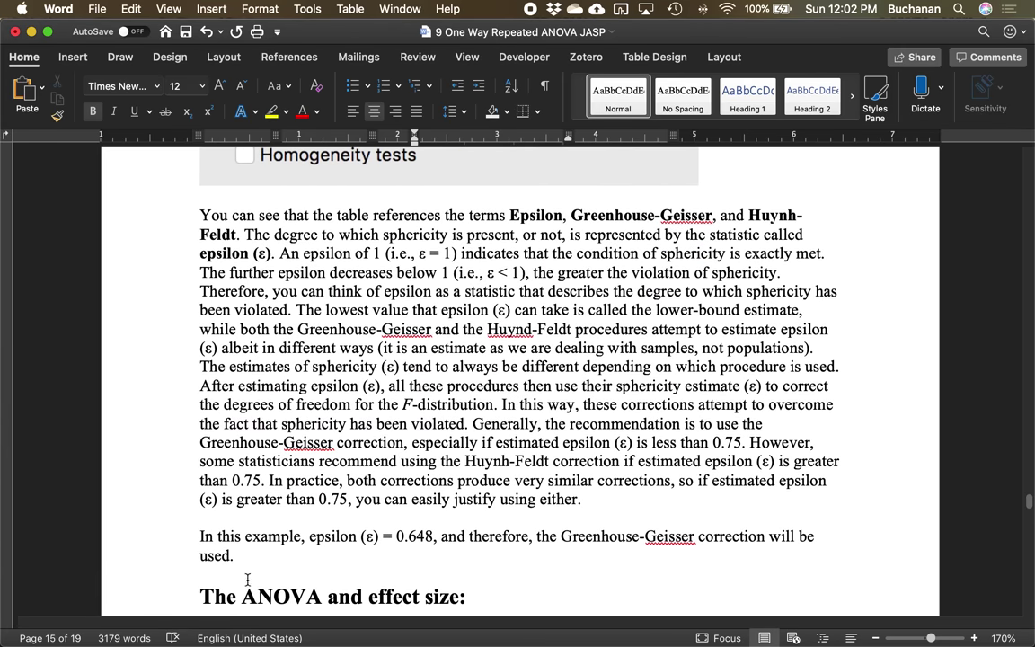
key(ctrl+Up)
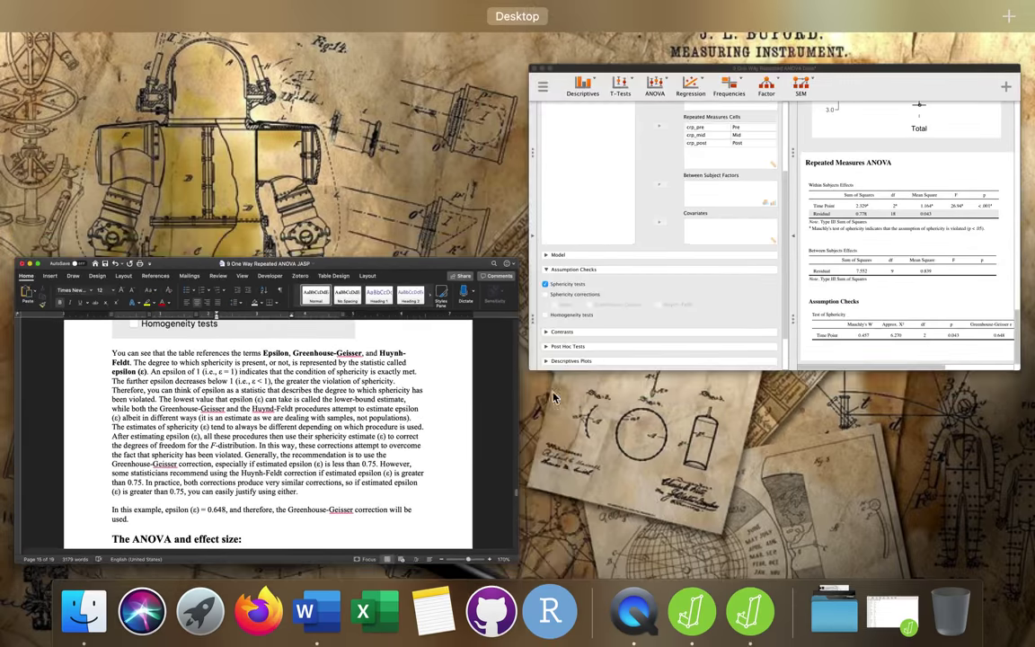
Step: Enable sphericity corrections in JASP, keeping only Greenhouse-Geisser rows after briefly comparing None and Huynh-Feldt
click(586, 330)
click(93, 492)
click(54, 512)
click(297, 513)
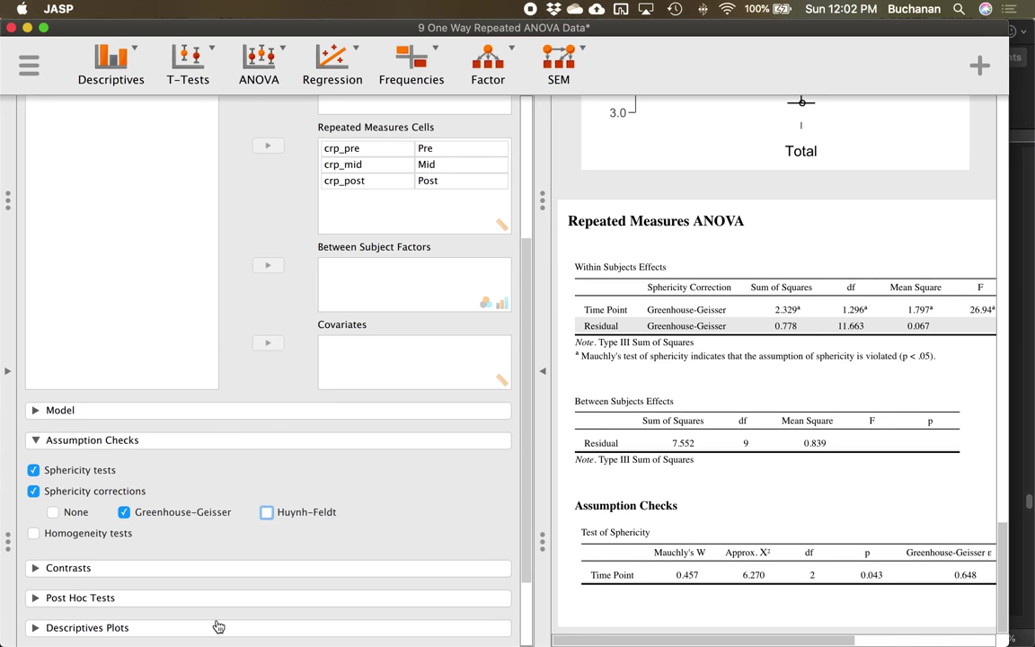
click(55, 513)
click(307, 513)
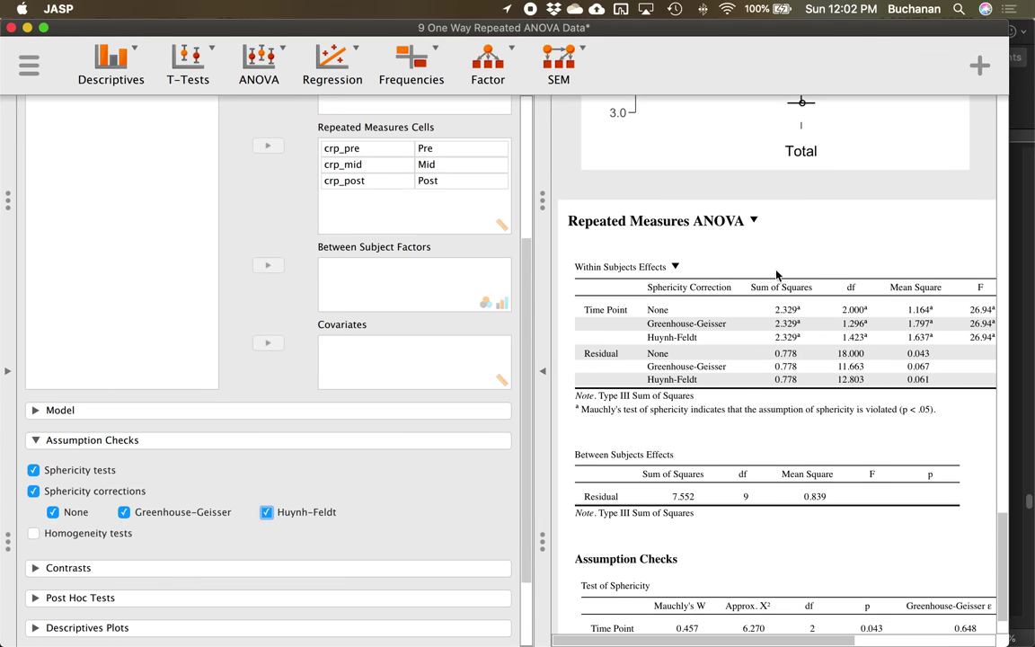
click(266, 512)
click(53, 512)
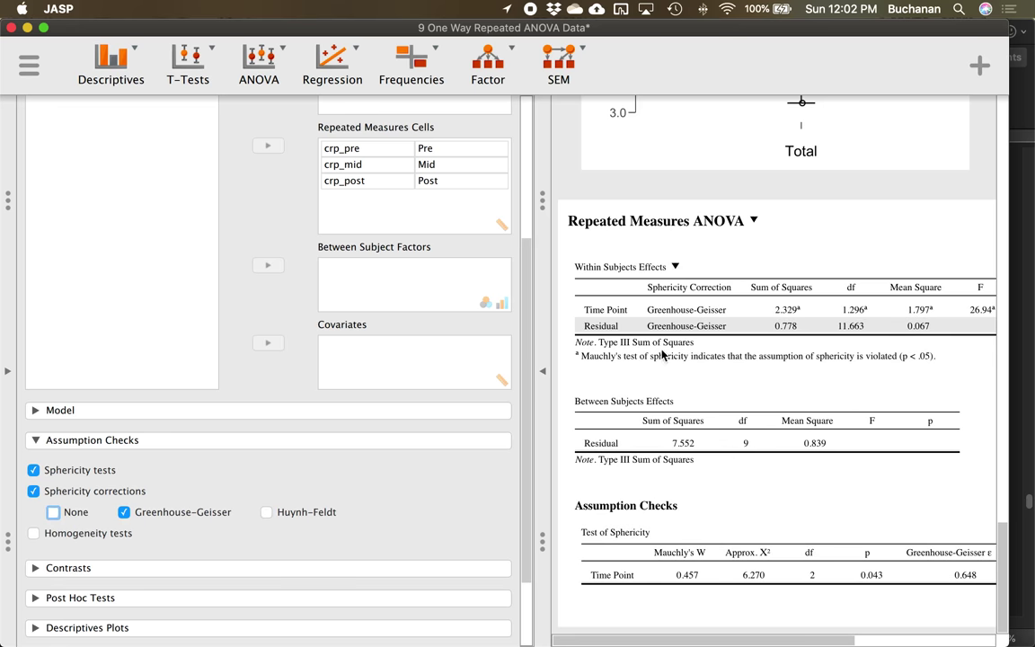
key(ctrl+Up)
Step: Scroll the Word guide to the Additional Options screenshot with Descriptive statistics and η²/ω² ticked
click(410, 306)
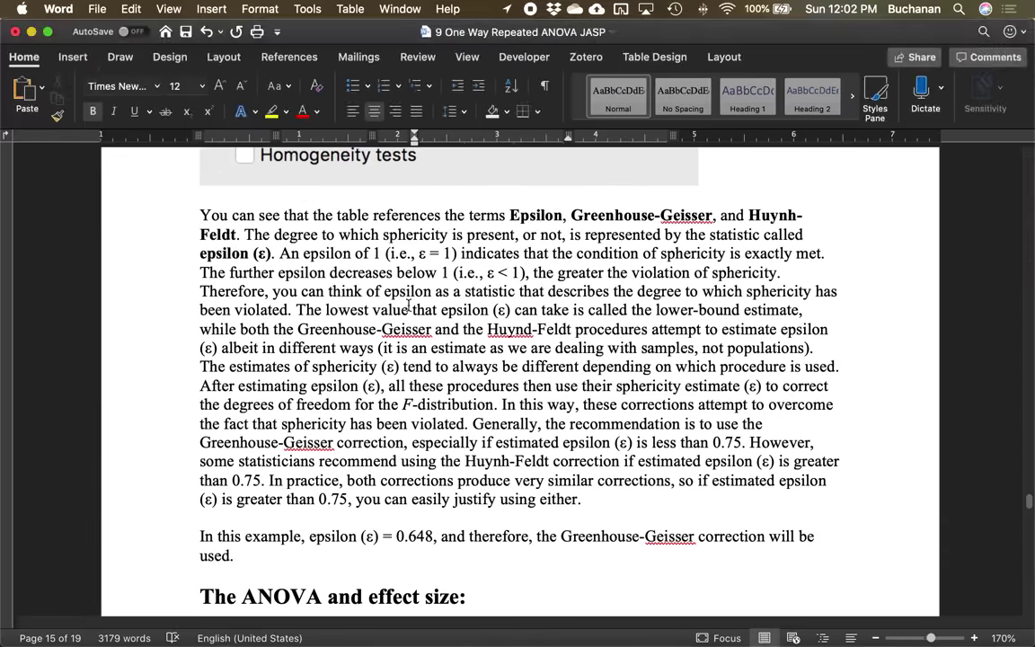
scroll(411, 308, down, 2)
scroll(411, 305, down, 5)
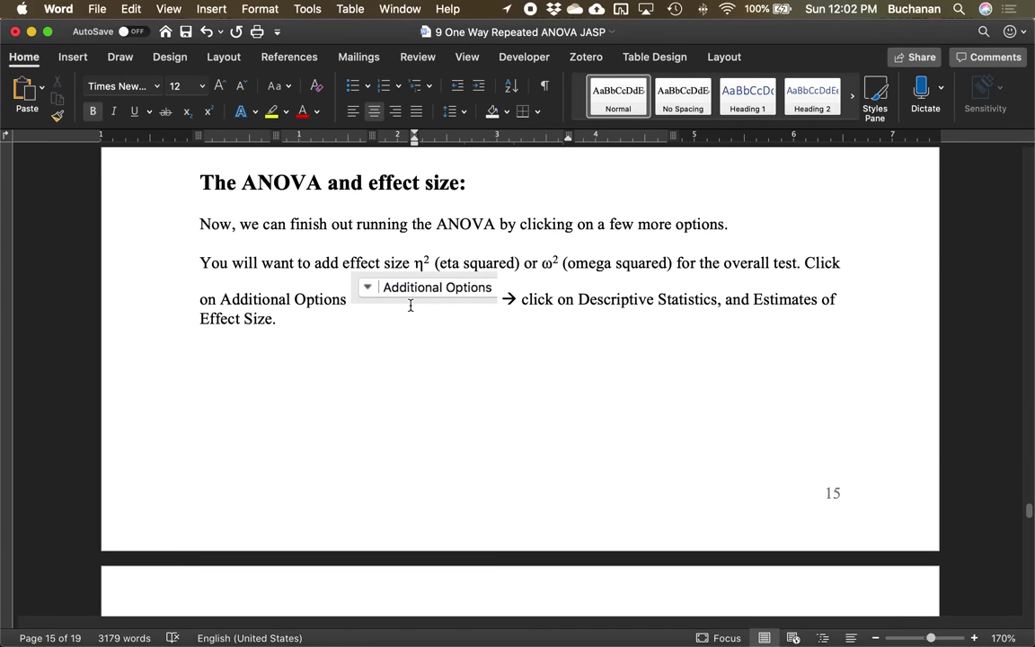
scroll(411, 305, down, 15)
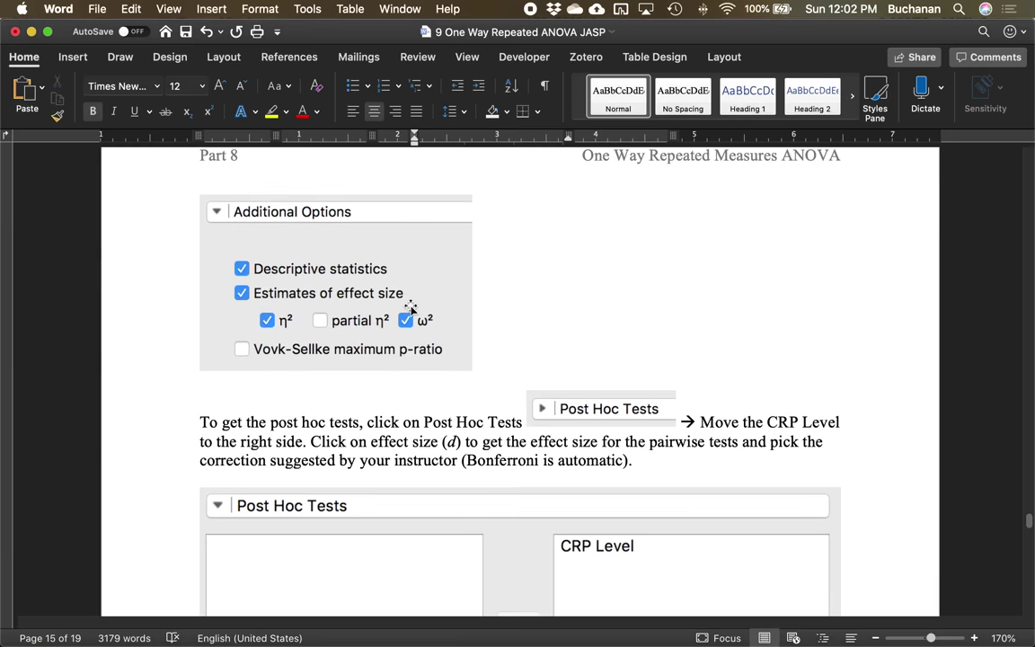
key(ctrl+Up)
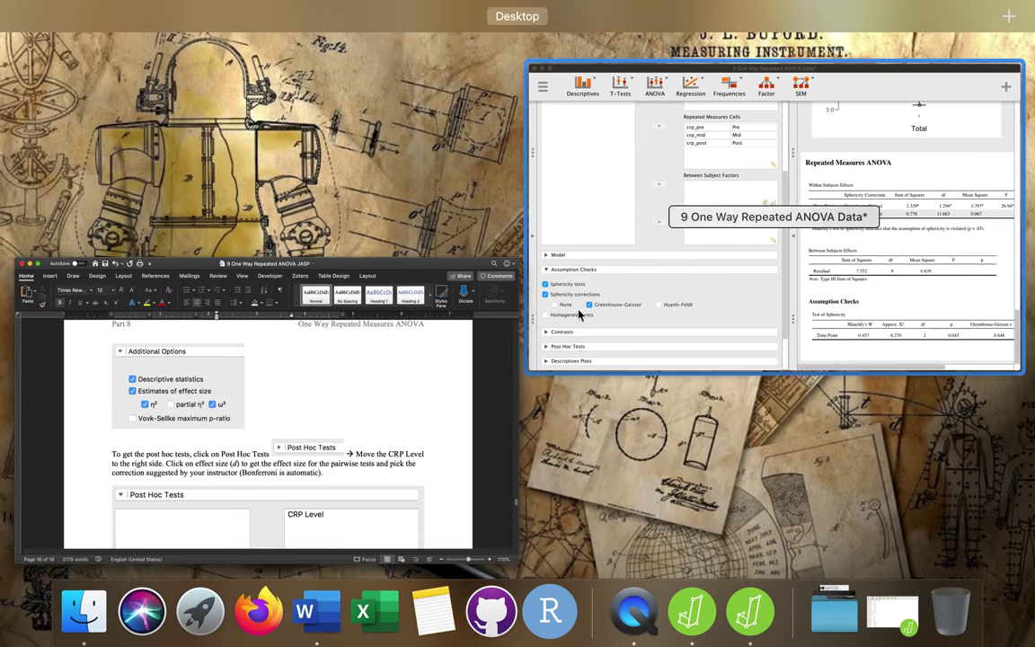
click(629, 216)
Step: In Additional Options, add Time Point marginal means and turn on η² and ω² effect size estimates
scroll(292, 334, down, 2)
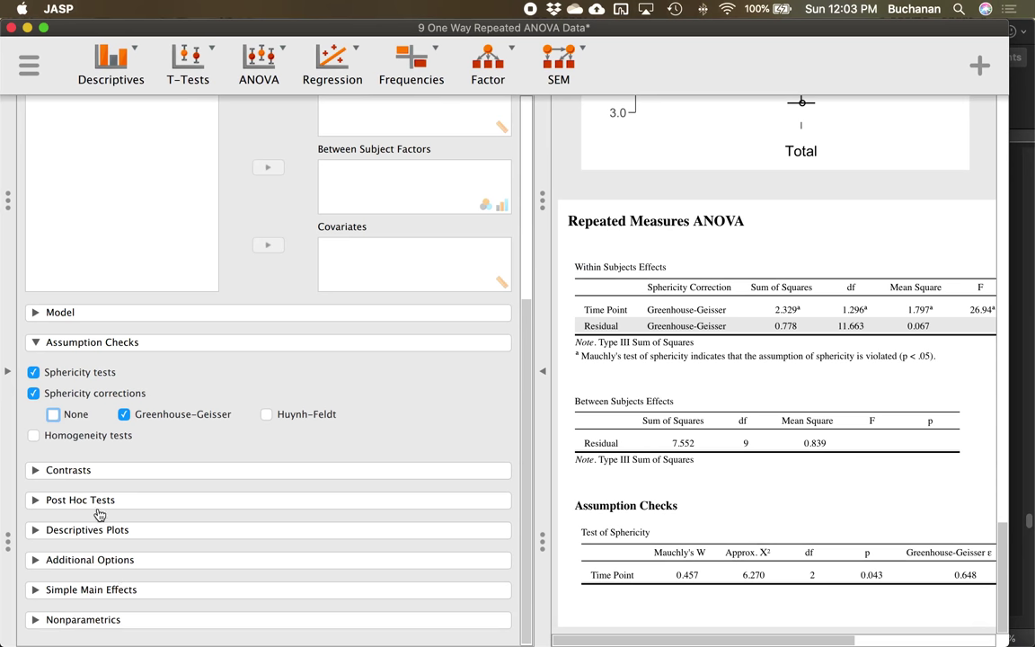
click(92, 558)
scroll(154, 464, down, 3)
click(155, 462)
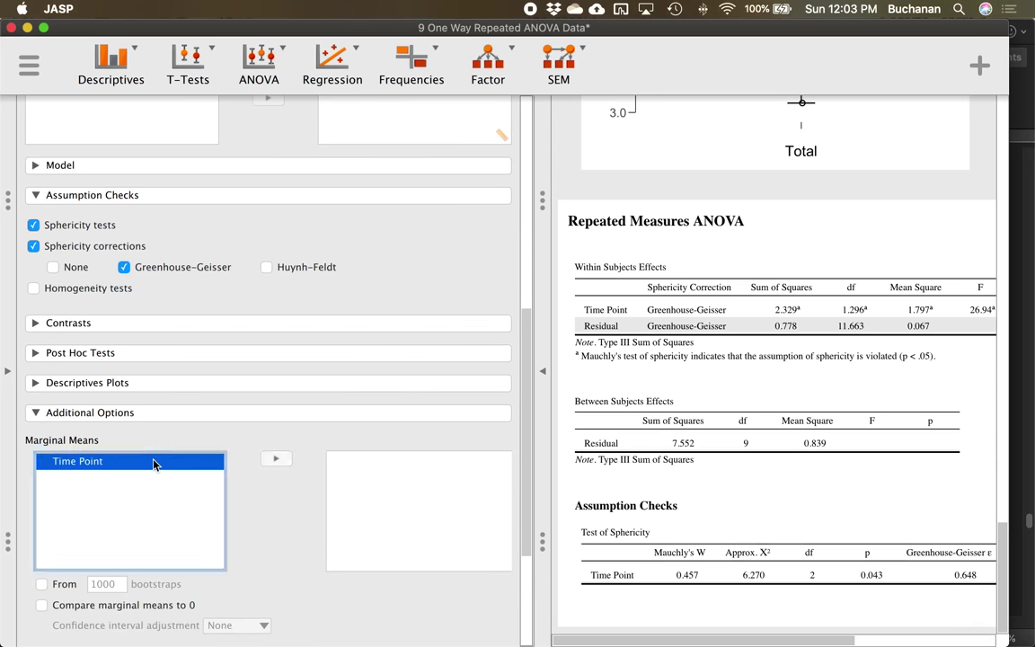
click(269, 460)
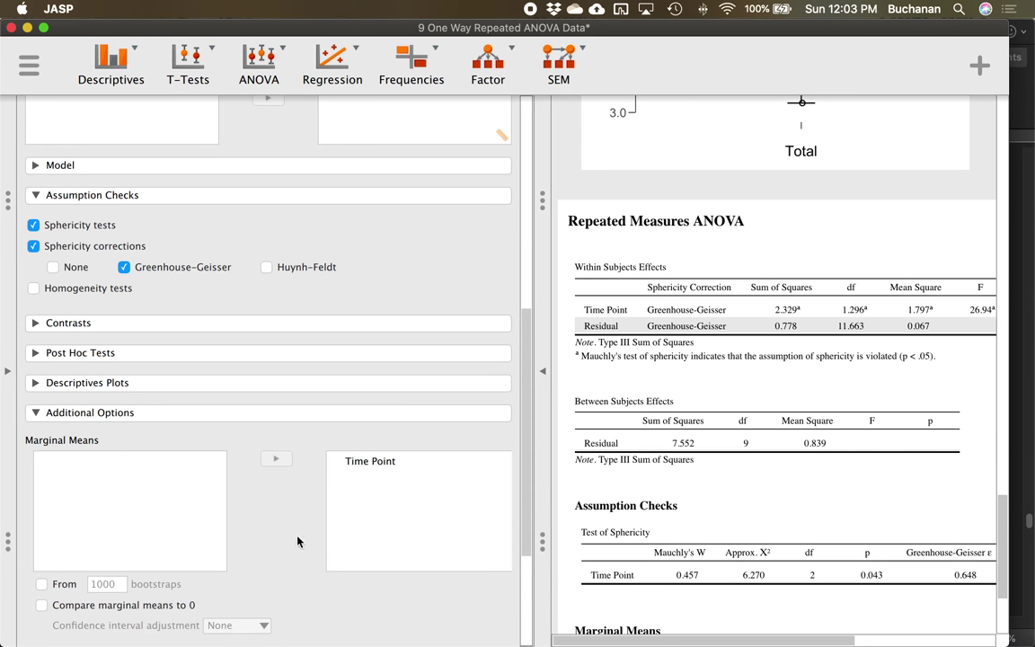
scroll(297, 540, down, 2)
scroll(297, 540, down, 2)
click(74, 501)
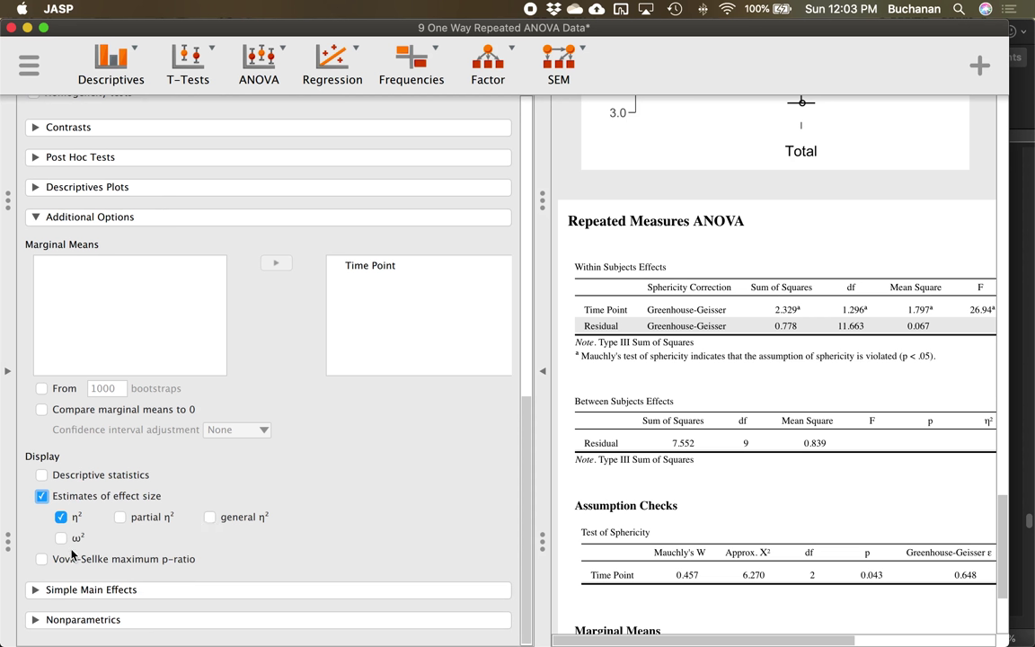
click(60, 537)
Step: Add post hoc tests on Time Point with effect sizes for the pairwise comparisons
scroll(236, 470, up, 5)
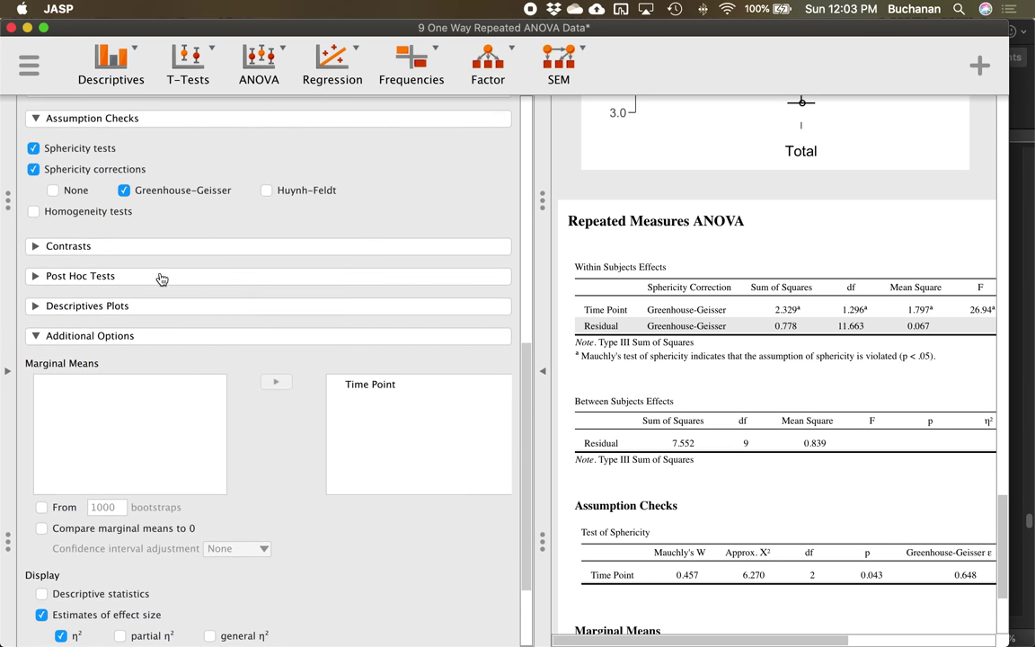
click(162, 278)
click(136, 310)
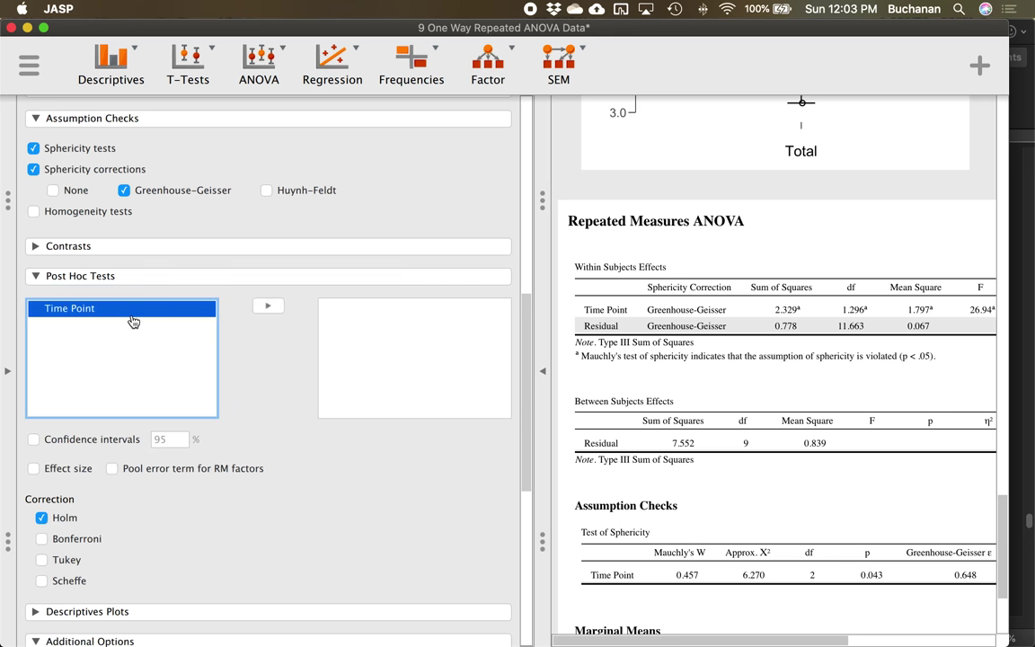
click(263, 308)
click(60, 471)
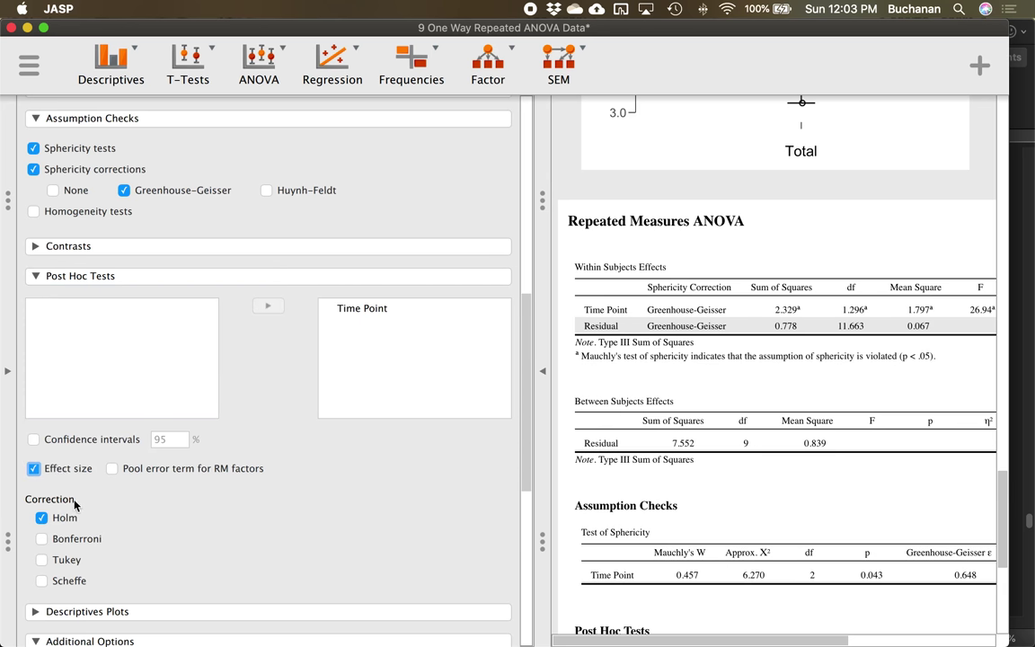
key(ctrl+Up)
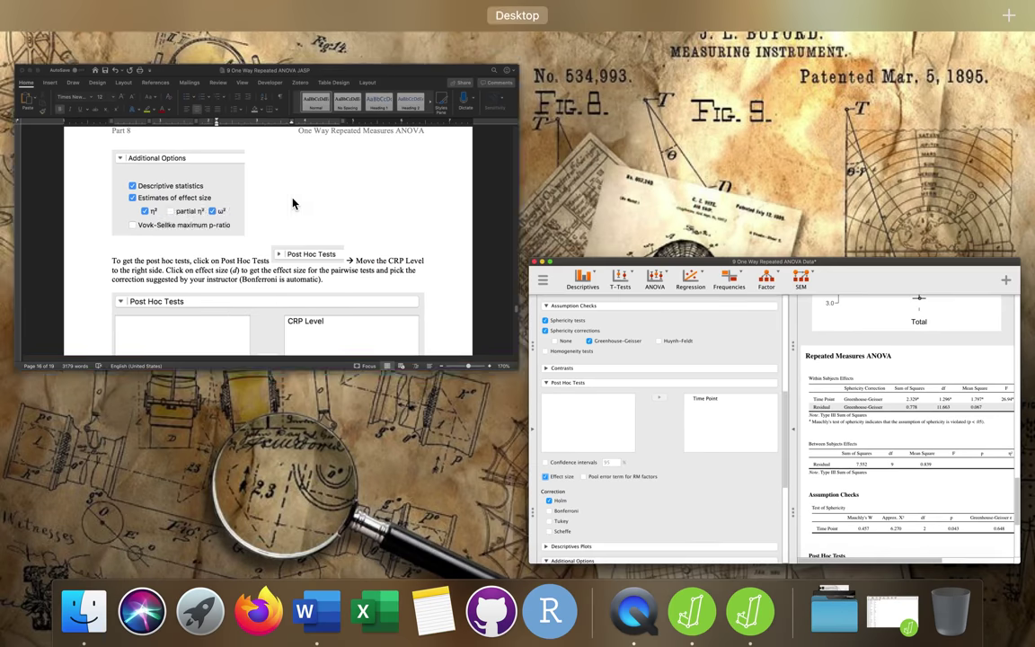
Step: Review the guide's Post Hoc Tests screenshot showing CRP Level with effect size and Bonferroni ticked
click(263, 177)
scroll(339, 343, down, 5)
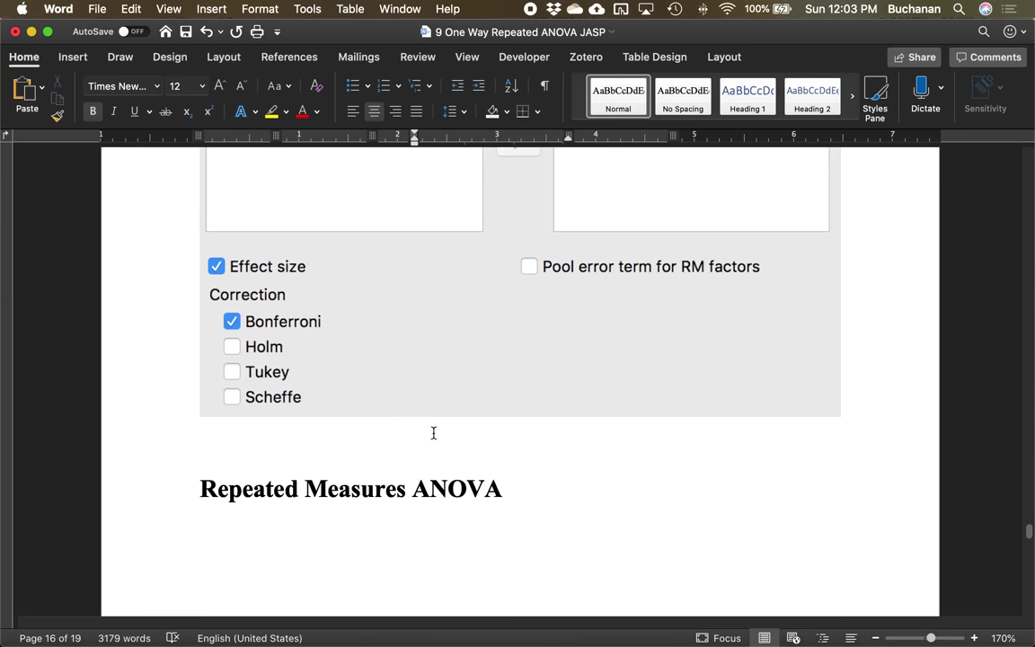
scroll(433, 433, up, 5)
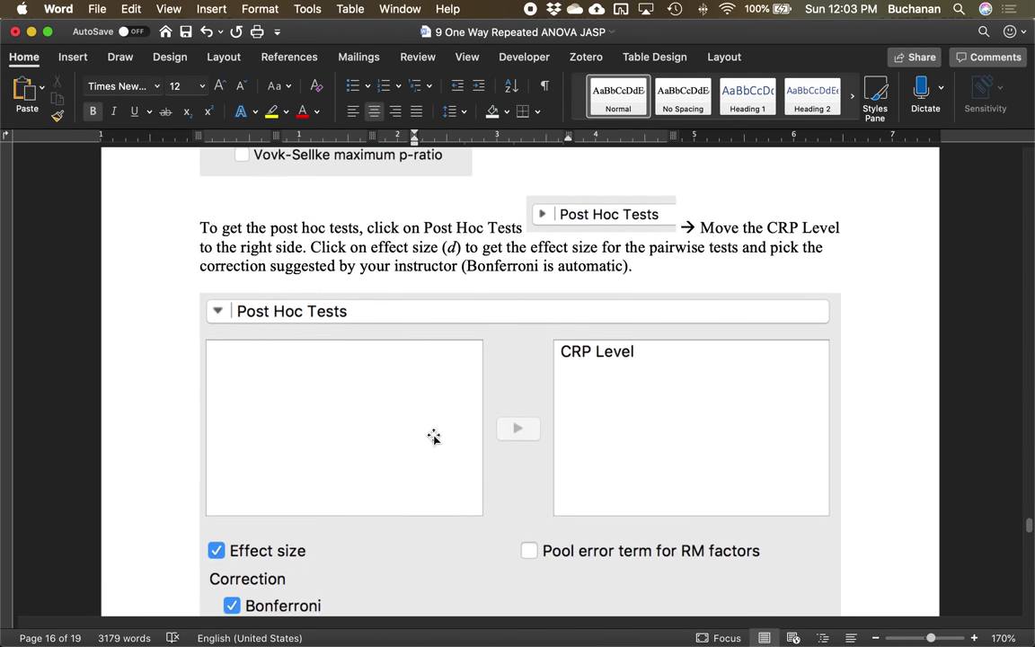
scroll(433, 437, down, 1)
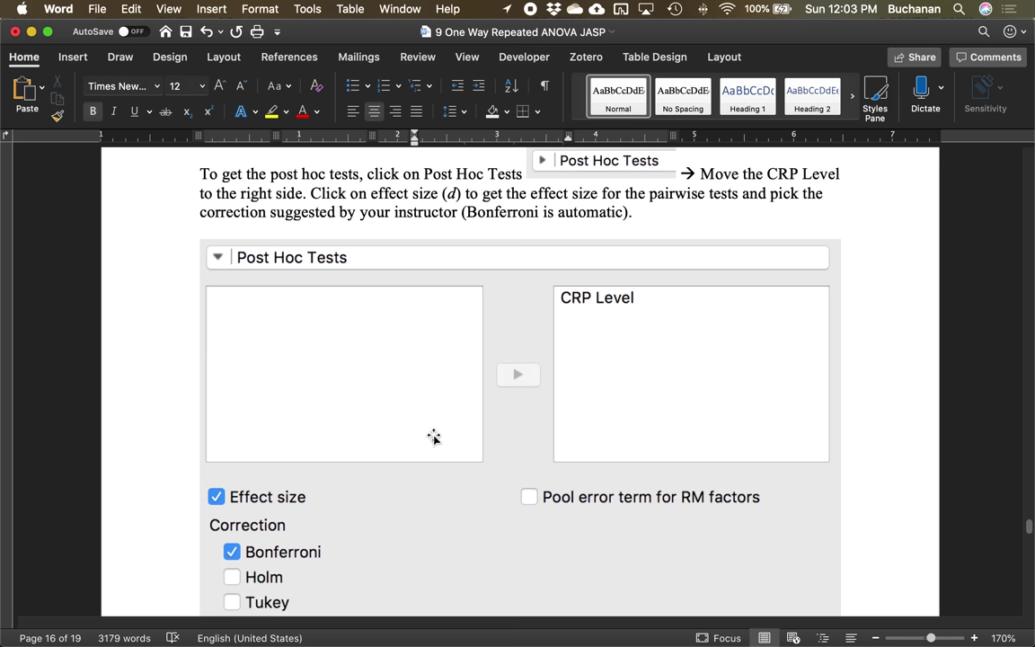
scroll(433, 437, down, 3)
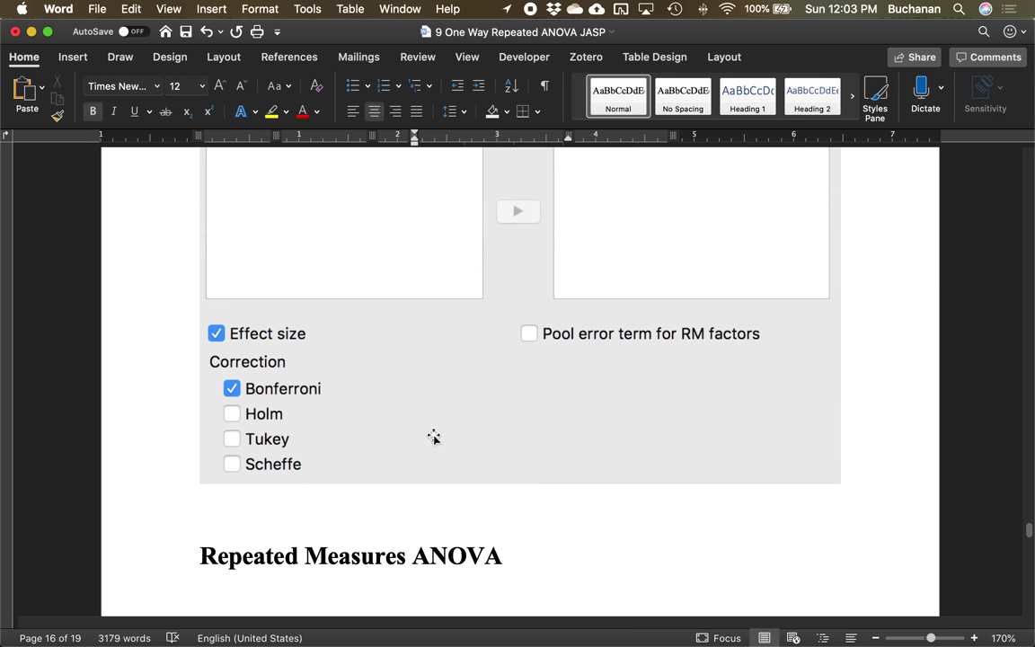
key(ctrl+Up)
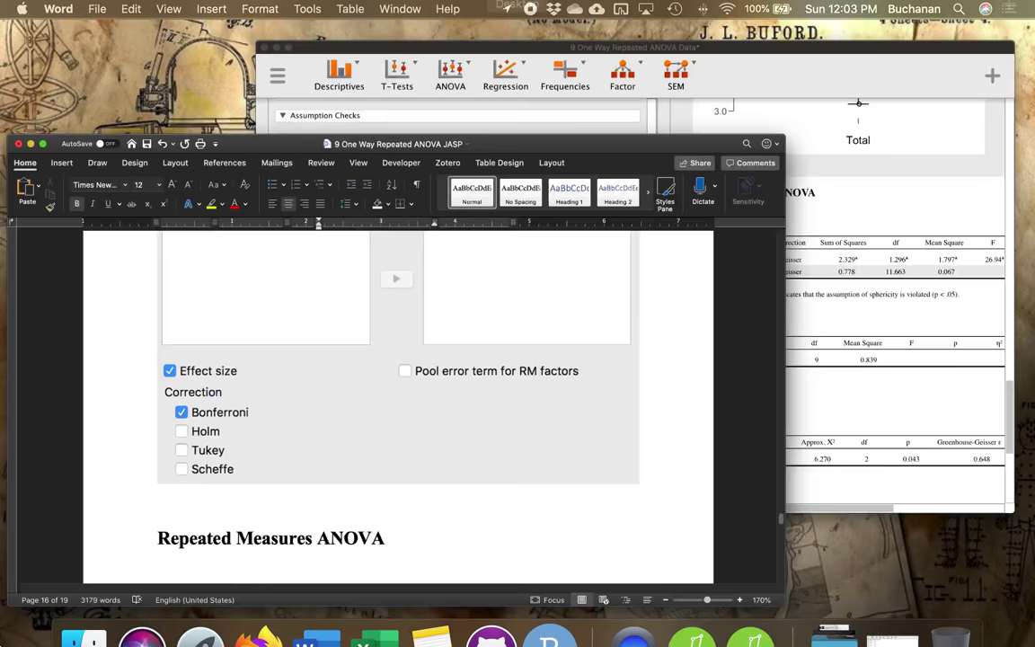
Step: Switch the Time Point post hoc correction from Holm to Bonferroni and review the remaining options
click(543, 251)
click(41, 538)
click(42, 518)
scroll(229, 503, down, 2)
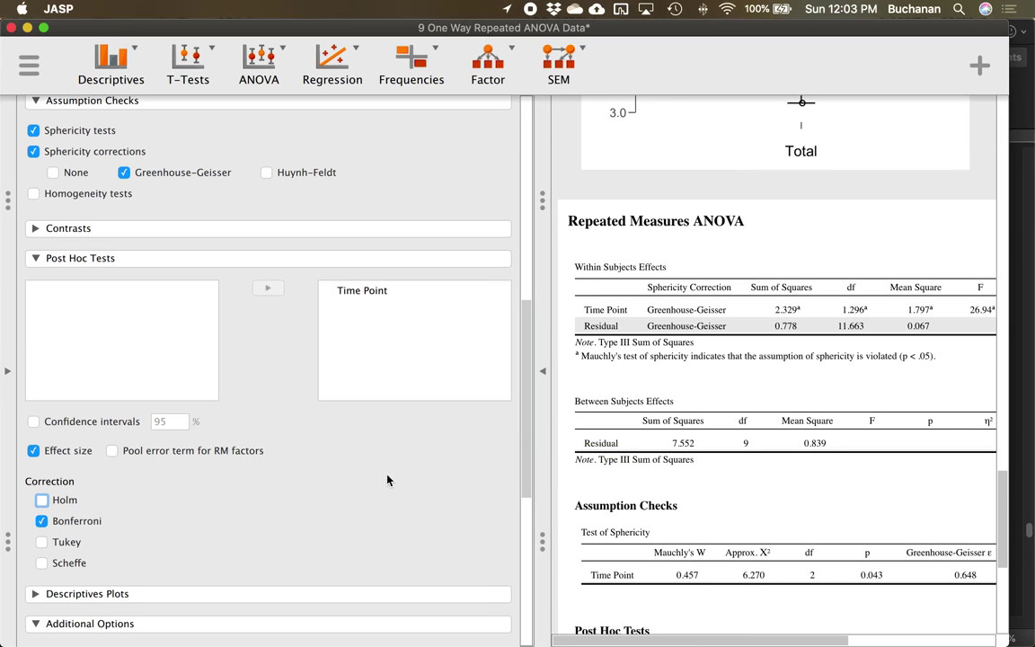
scroll(387, 479, down, 5)
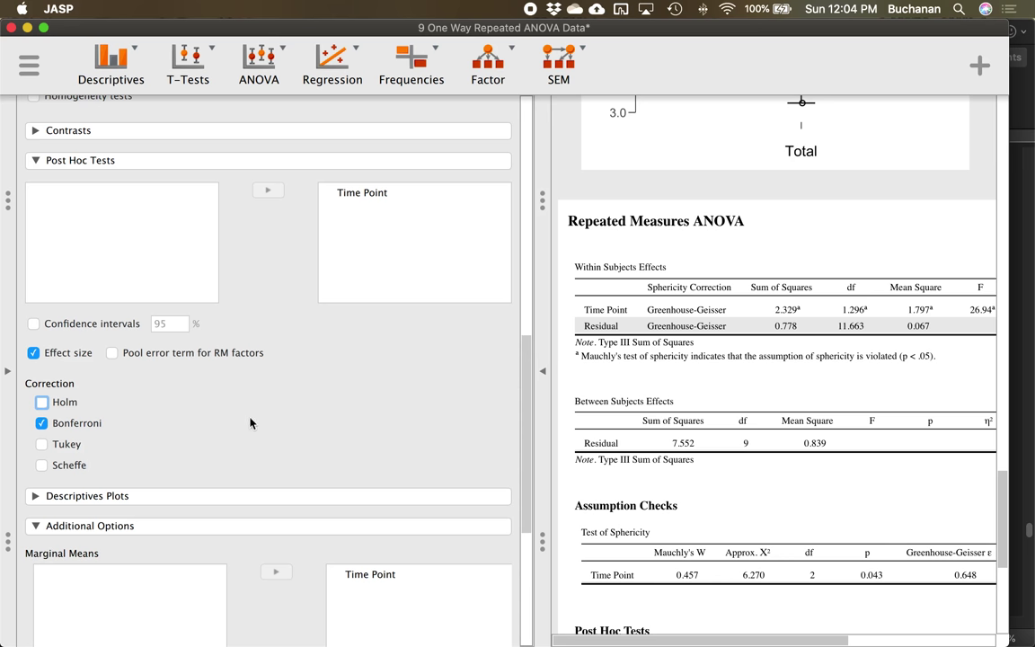
scroll(253, 425, down, 1)
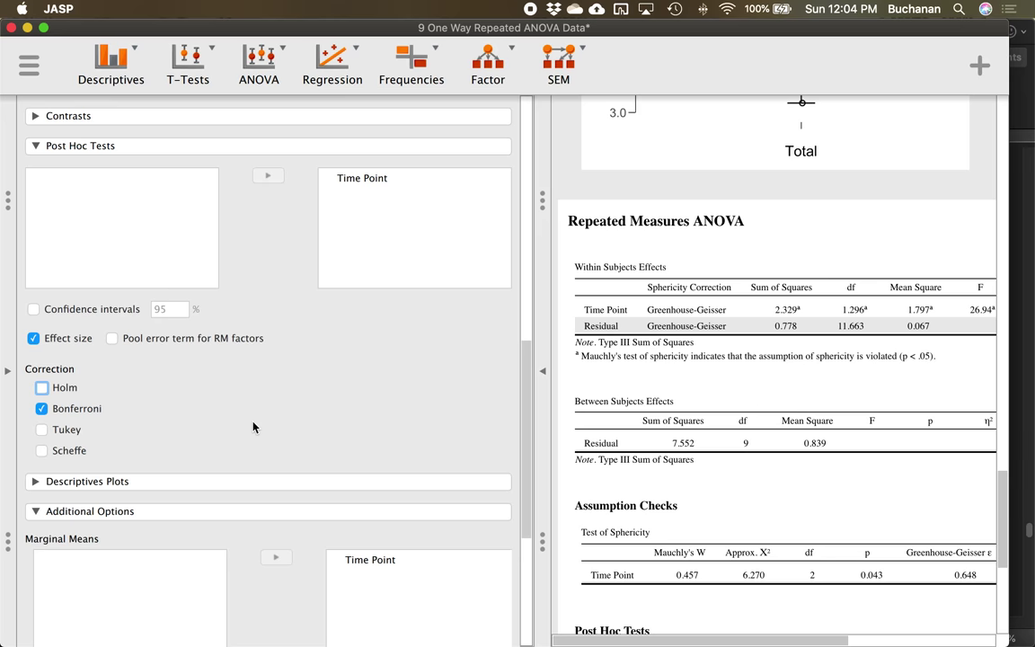
scroll(252, 427, down, 10)
scroll(253, 427, up, 4)
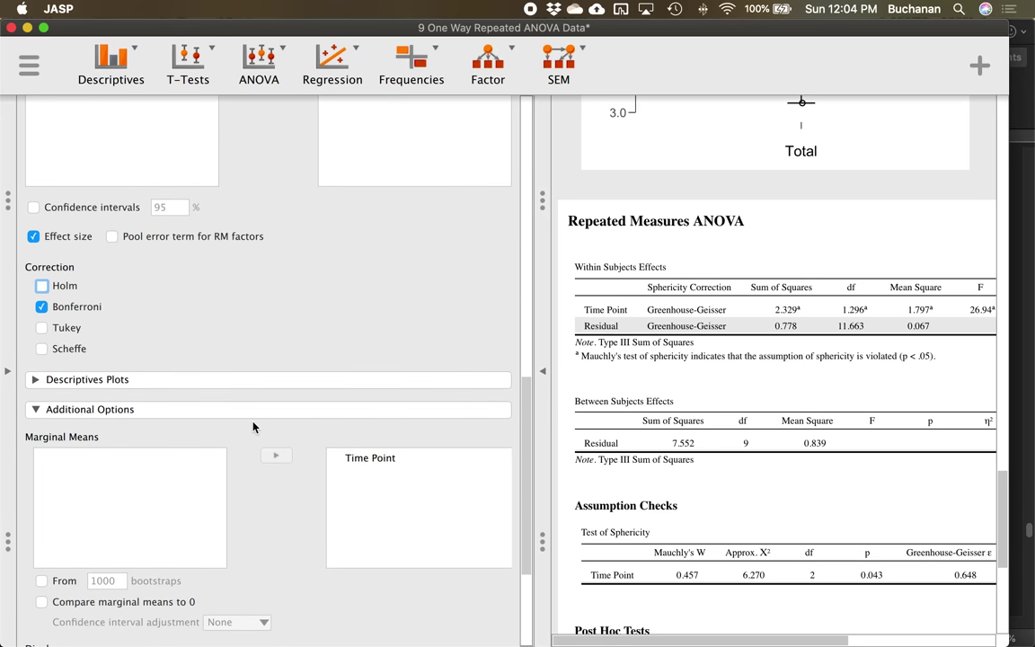
scroll(252, 427, up, 7)
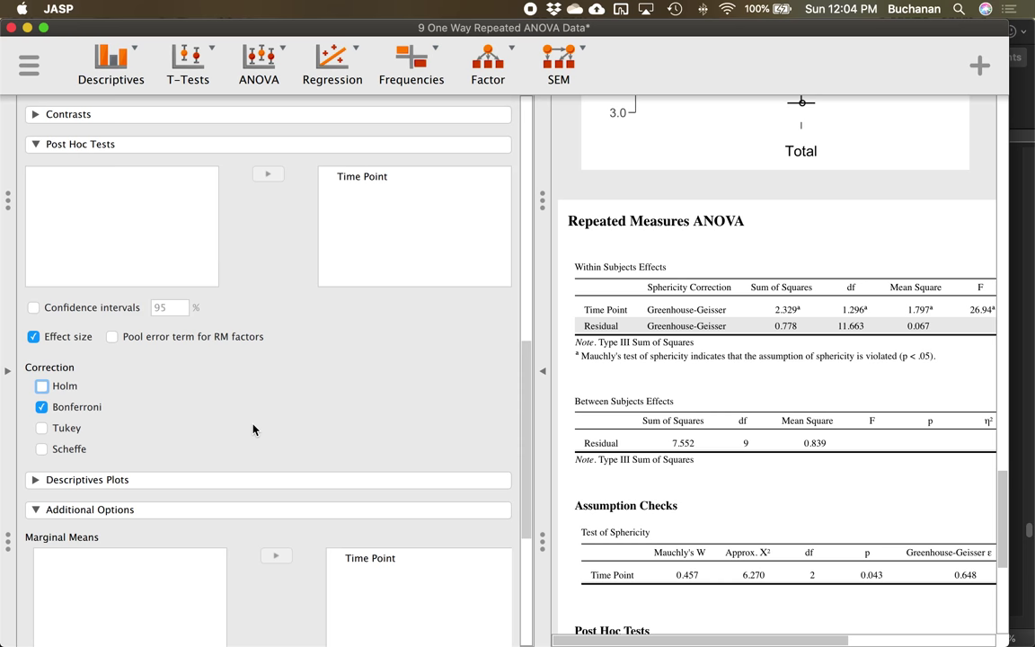
Step: Glance at Word's highlighted Greenhouse-Geisser rows in the Within Subjects Effects table, then return to JASP
key(ctrl+Up)
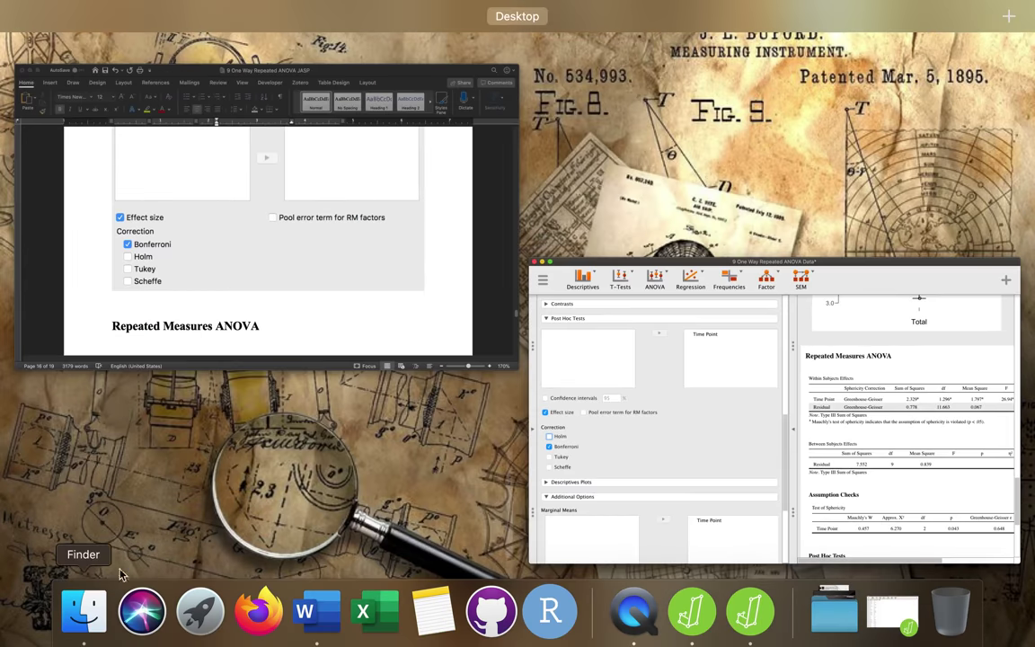
click(288, 290)
scroll(305, 304, down, 10)
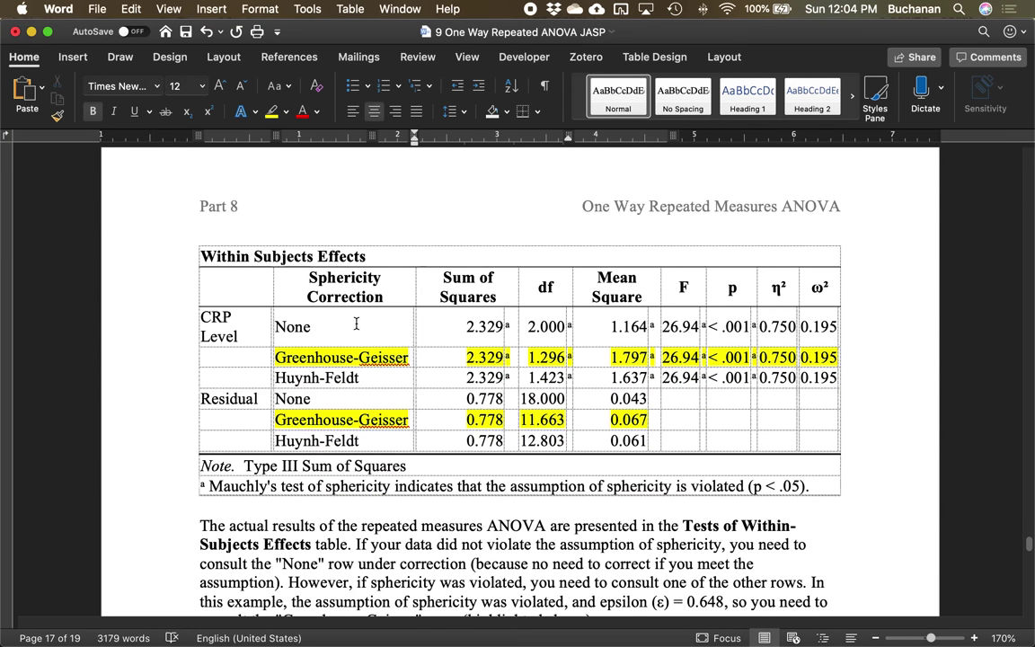
key(ctrl+Up)
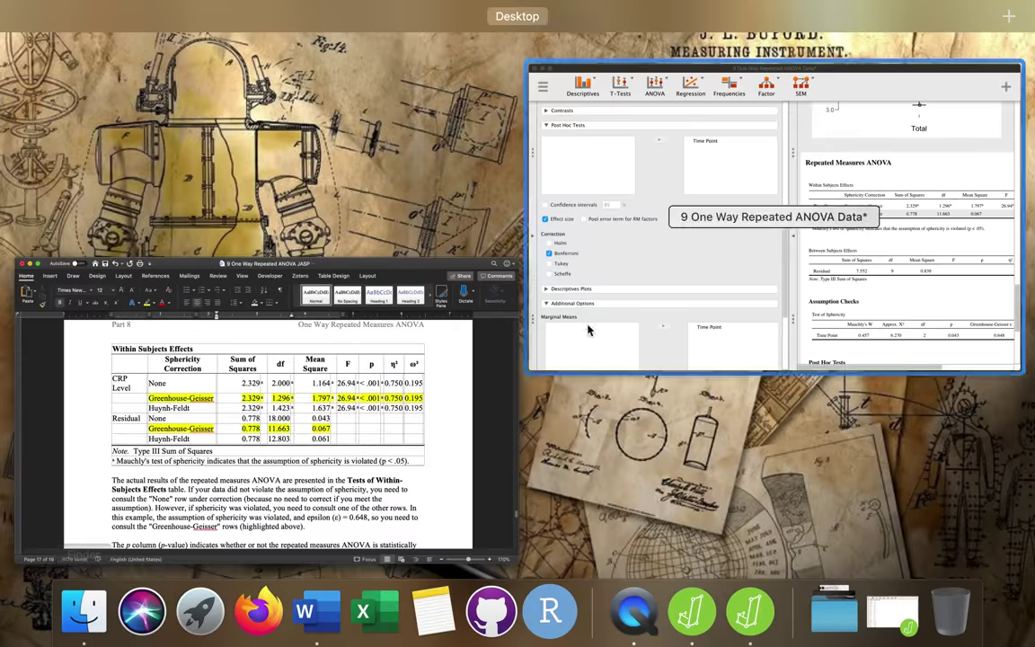
click(587, 331)
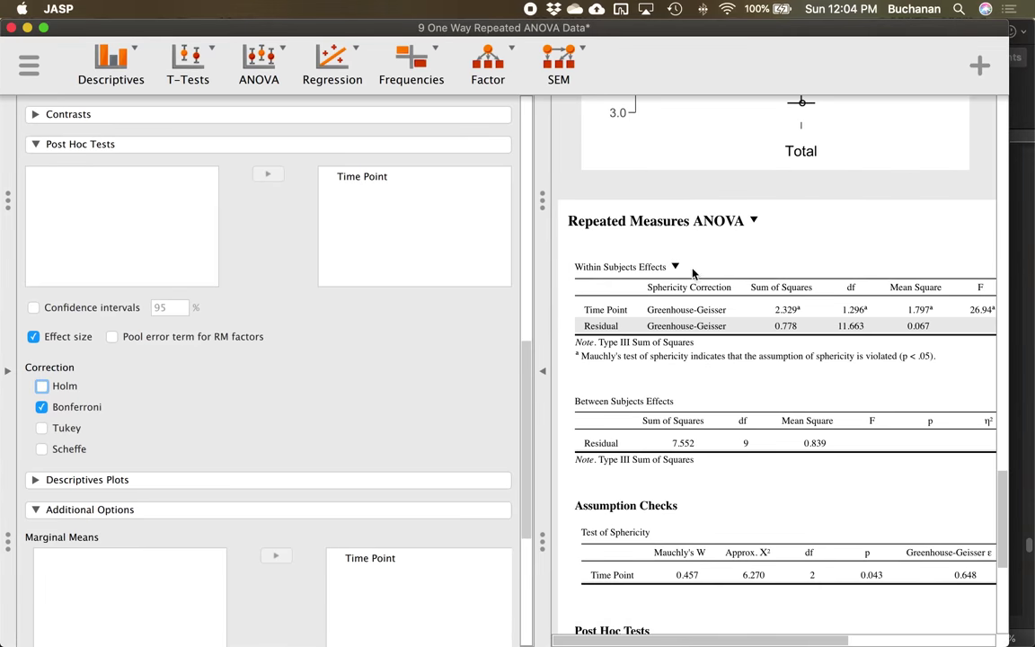
Step: Collapse JASP's options panel so the Bonferroni post hoc and Time Point marginal means tables fill the window
click(541, 371)
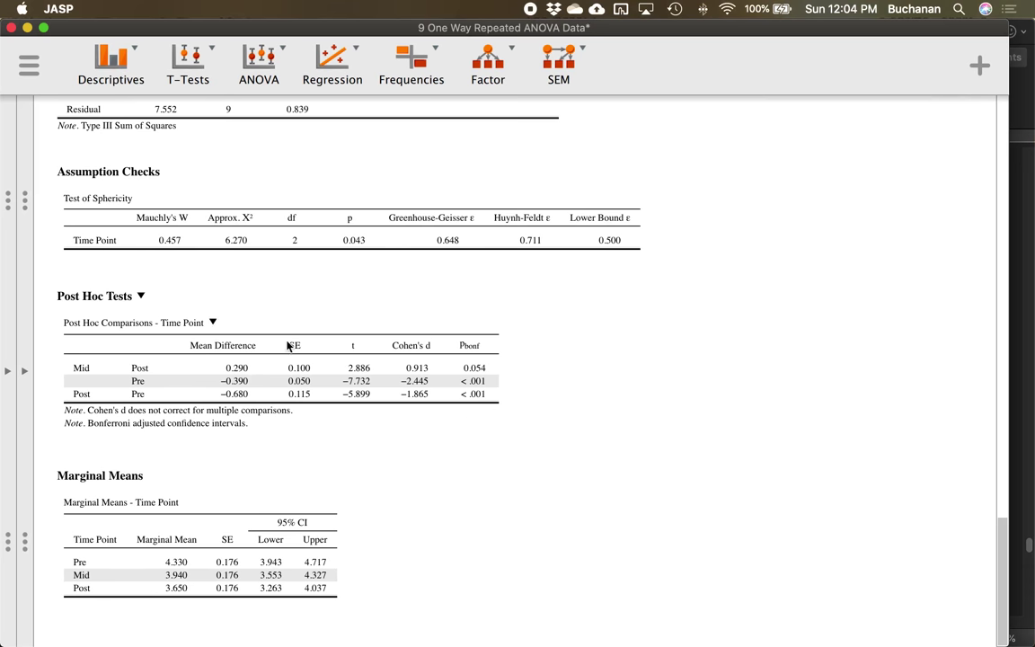
scroll(64, 231, up, 6)
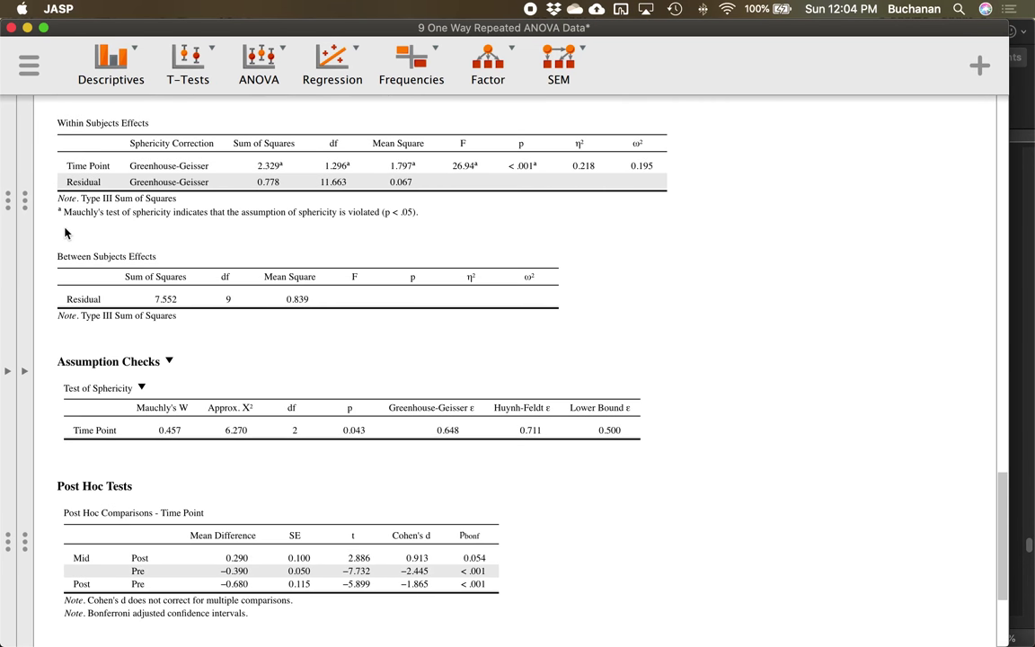
click(167, 225)
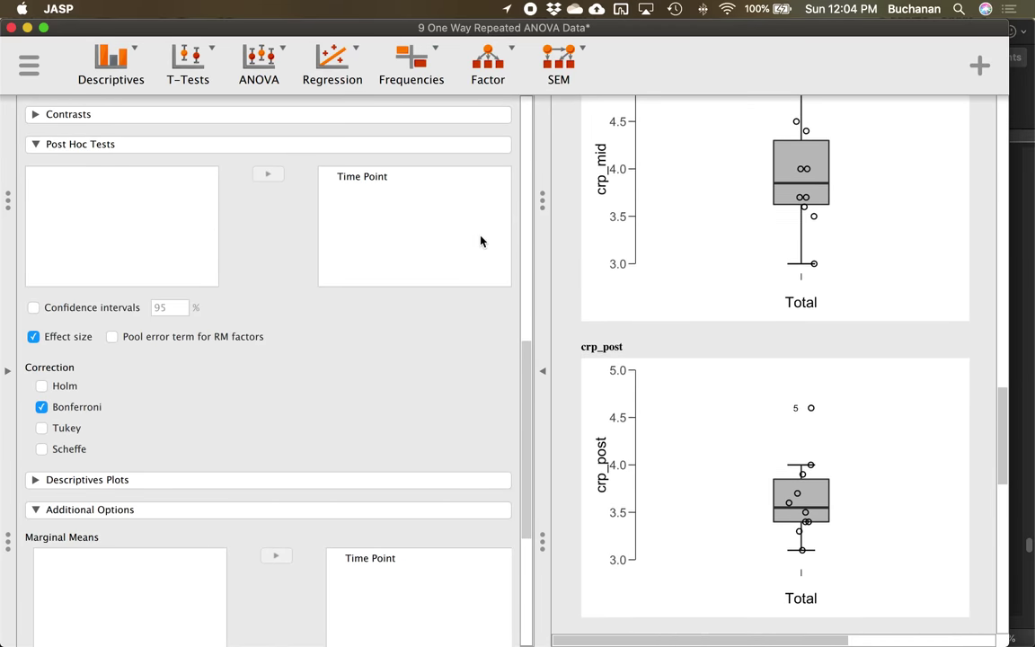
click(546, 381)
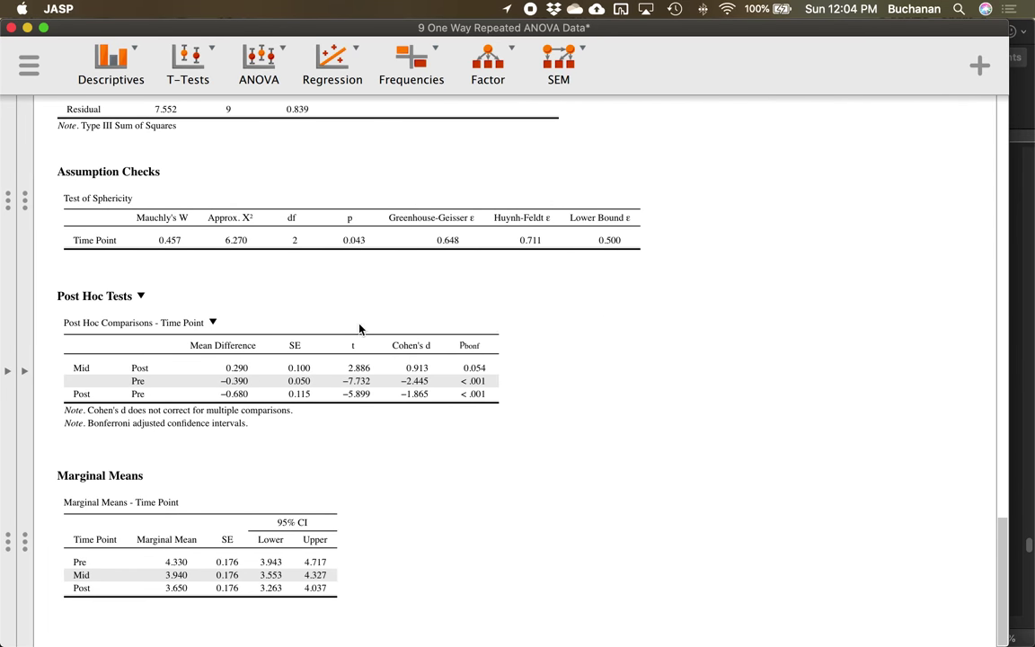
scroll(358, 328, up, 8)
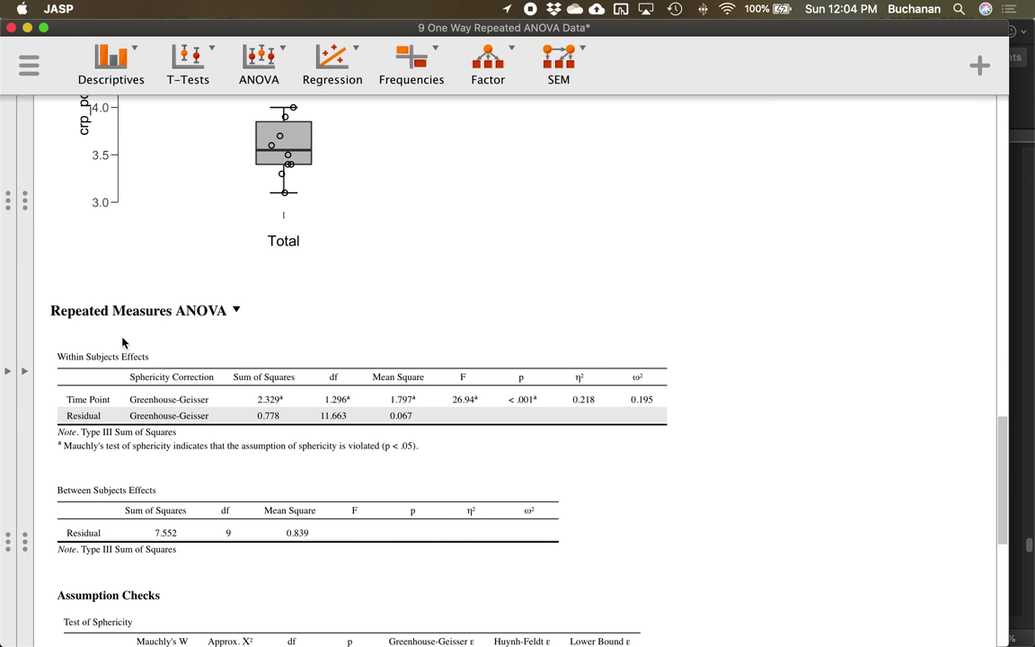
Step: Compare Word's Within Subjects Effects table against JASP, then highlight the df values 2.000 and 1.296
key(ctrl+Up)
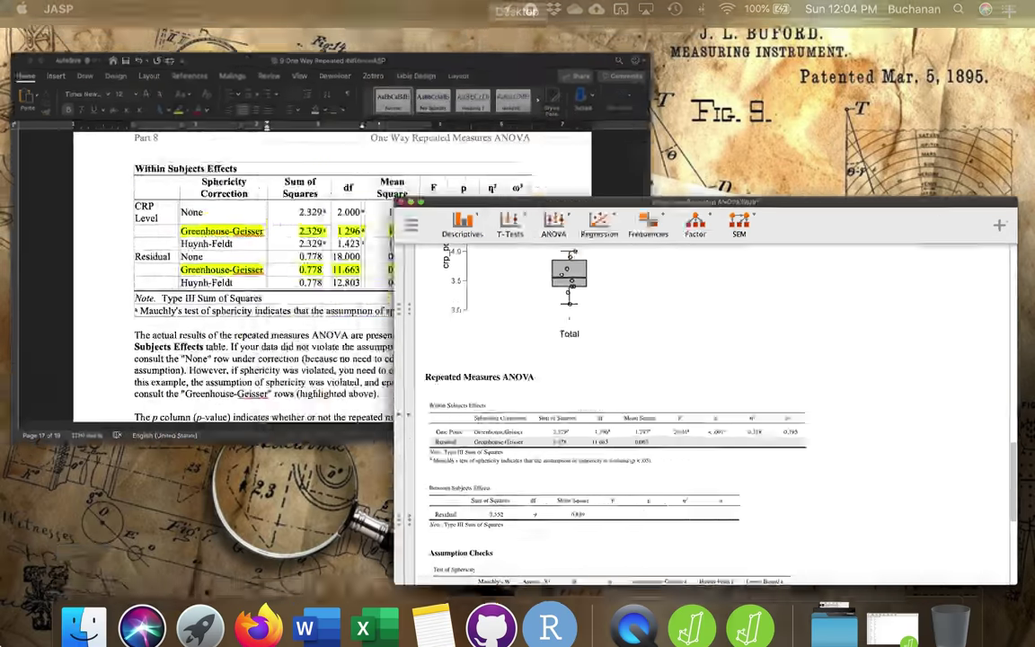
click(295, 174)
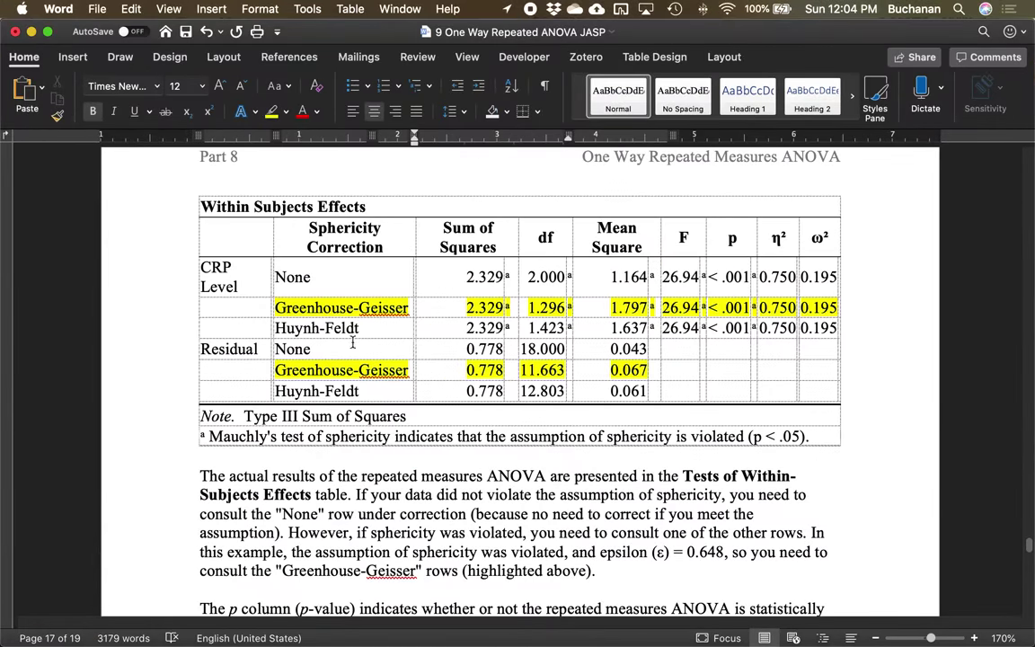
scroll(260, 377, down, 3)
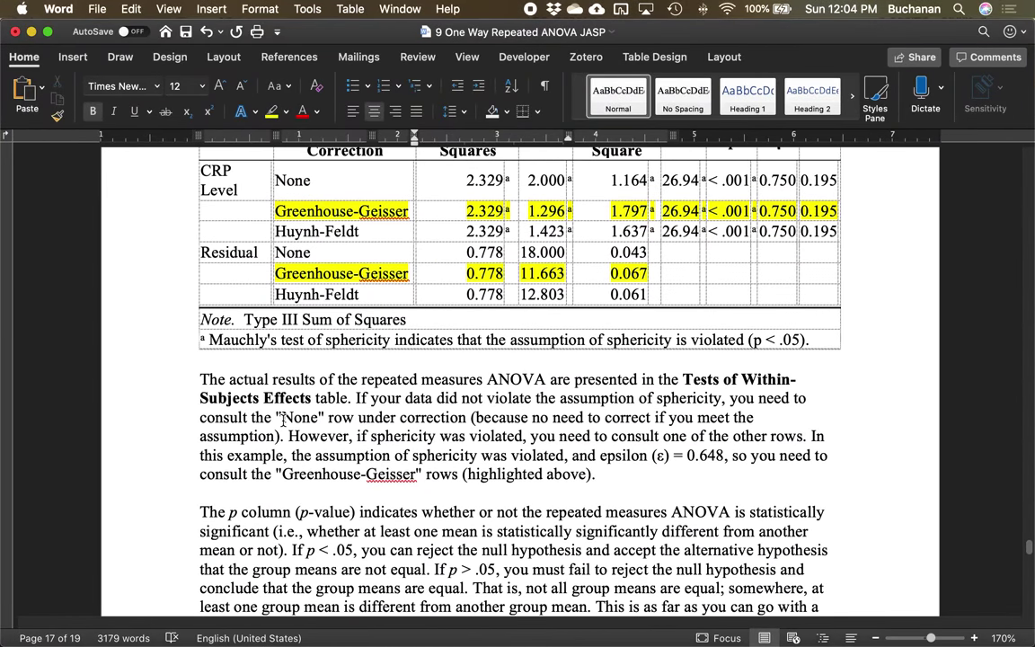
scroll(282, 419, up, 2)
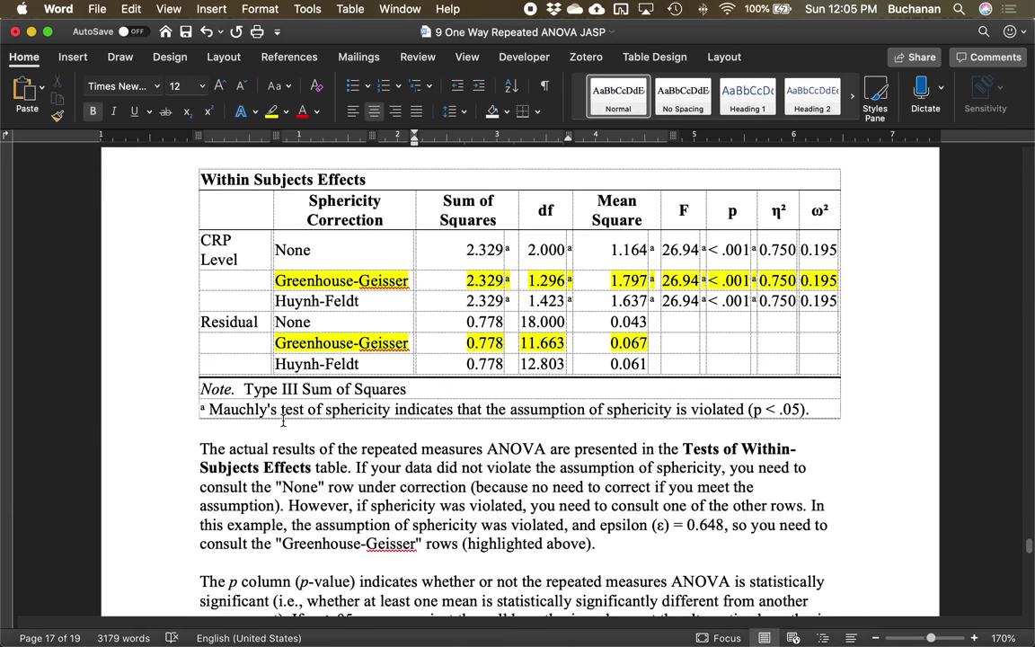
key(ctrl+Up)
click(663, 270)
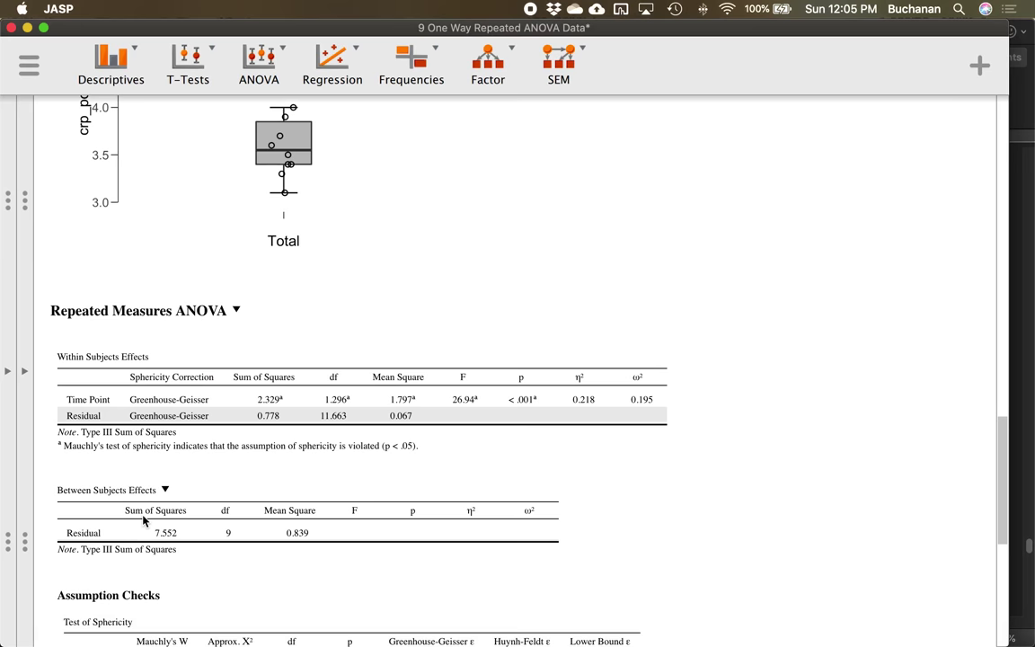
key(ctrl+Up)
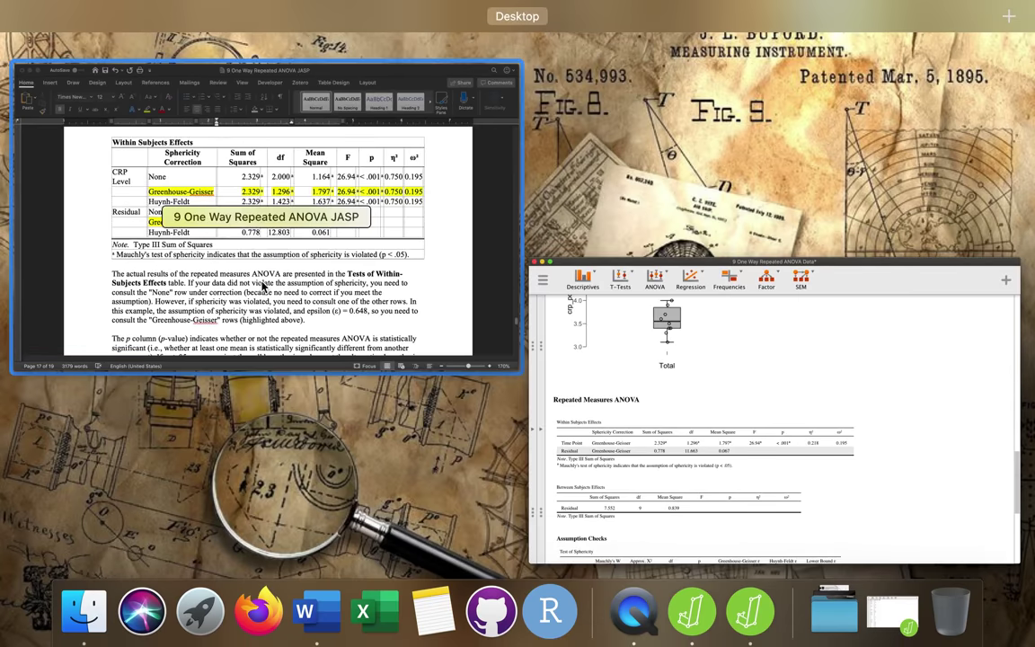
click(236, 301)
scroll(235, 301, down, 2)
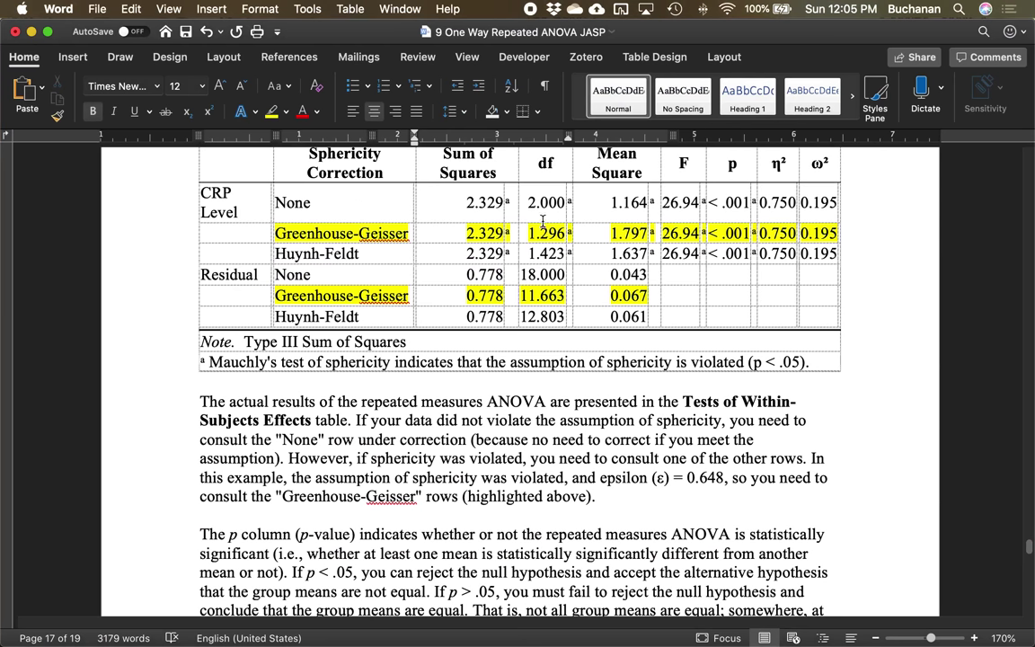
drag(528, 202, 532, 226)
click(477, 215)
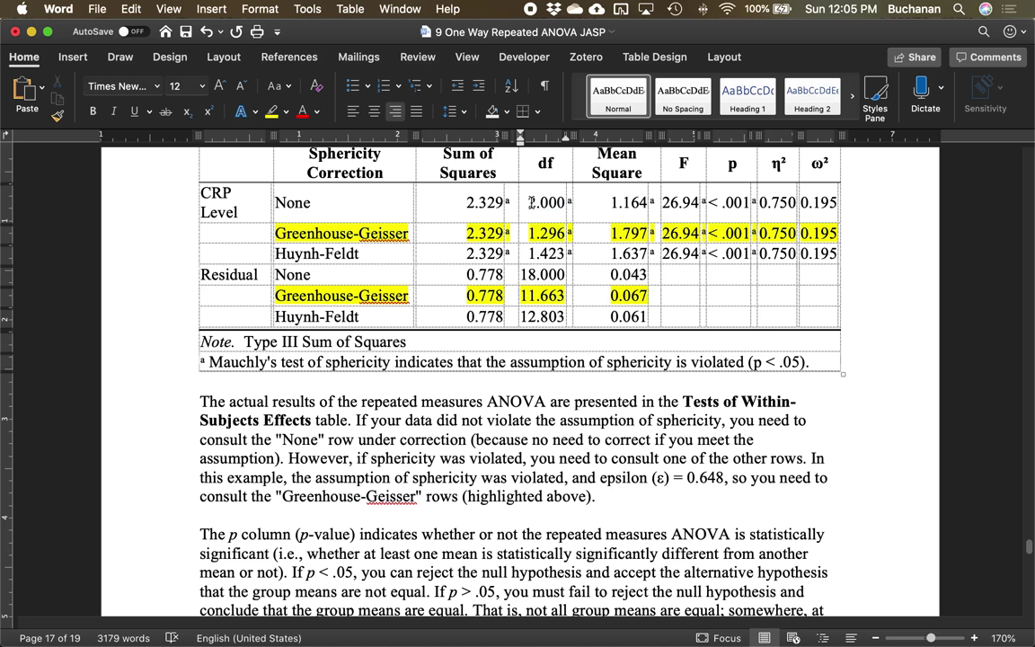
drag(529, 202, 533, 234)
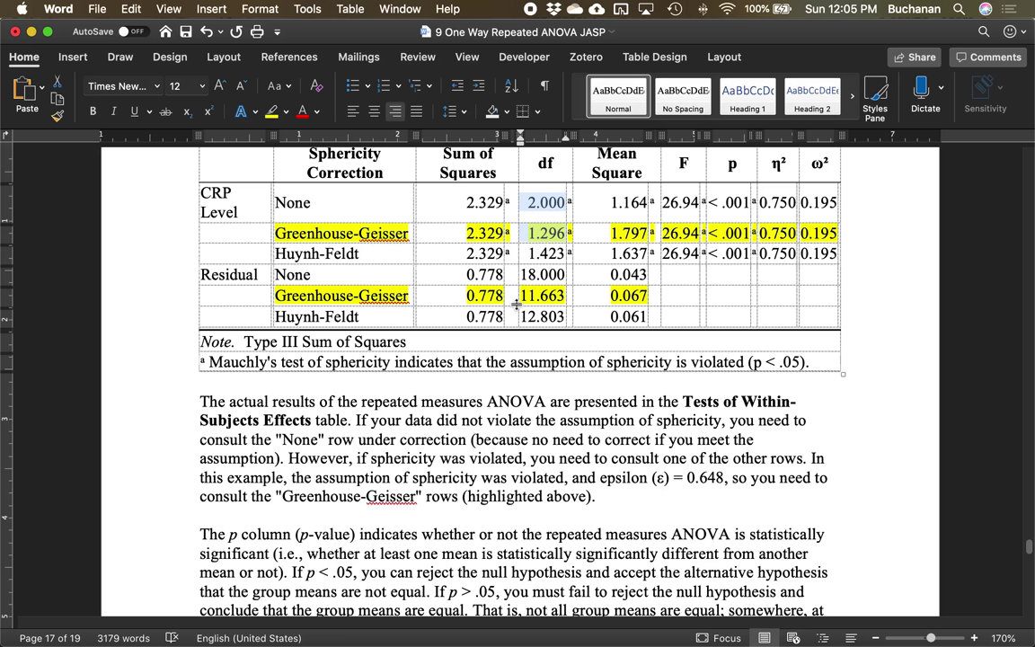
click(557, 236)
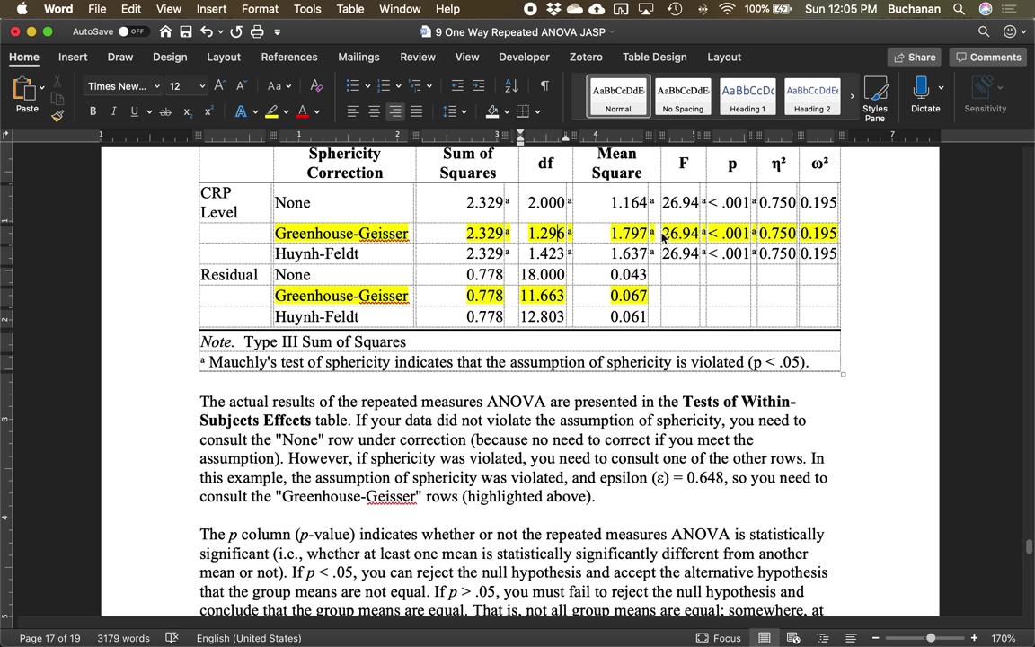
click(706, 232)
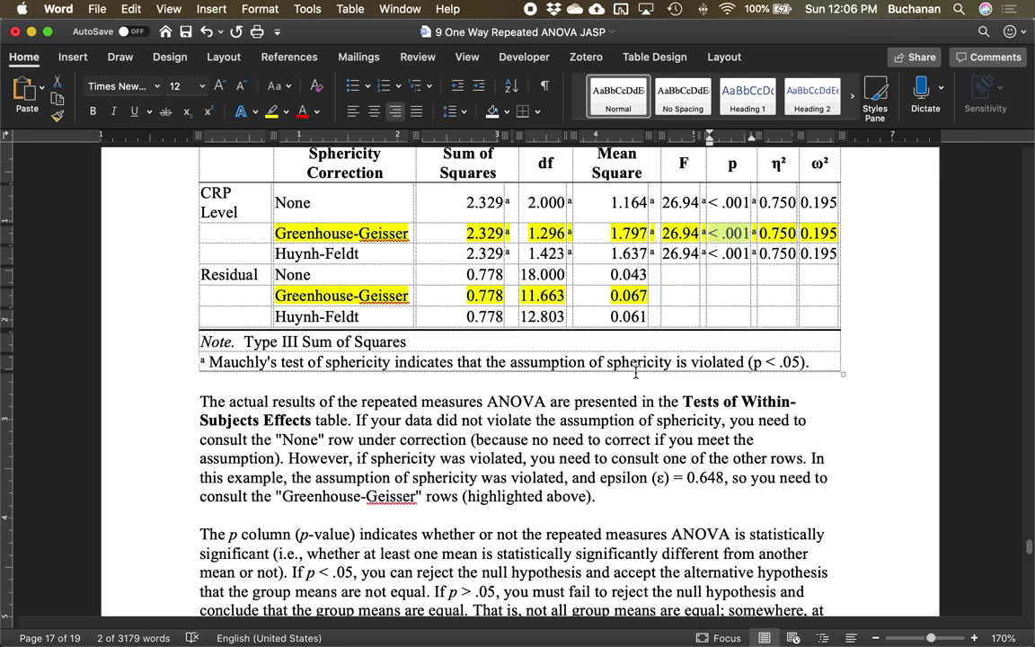
scroll(635, 372, down, 1)
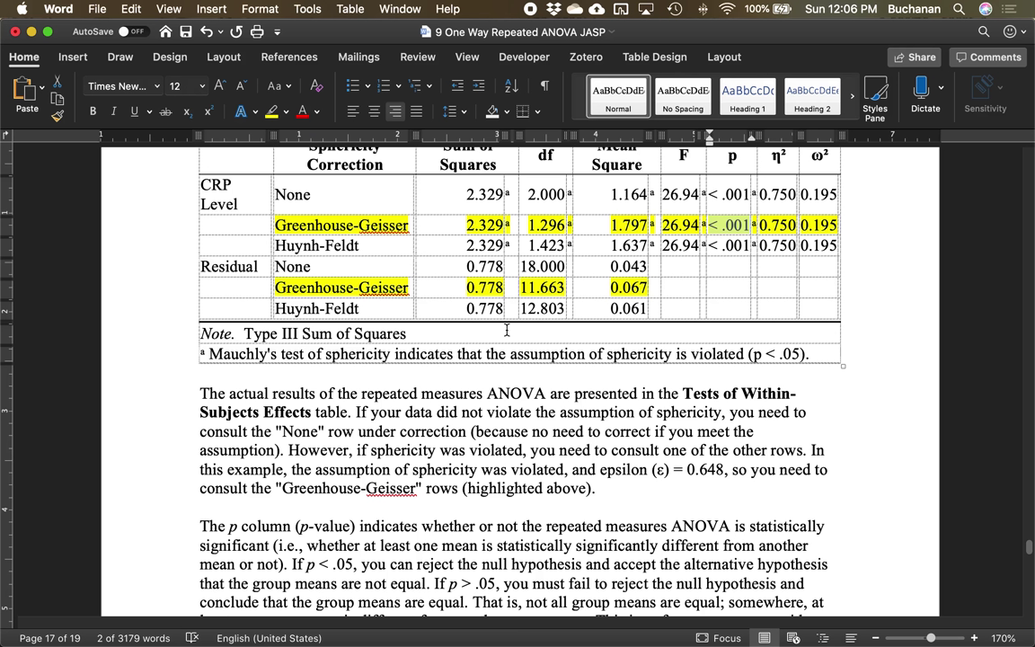
drag(203, 354, 382, 363)
drag(488, 360, 508, 359)
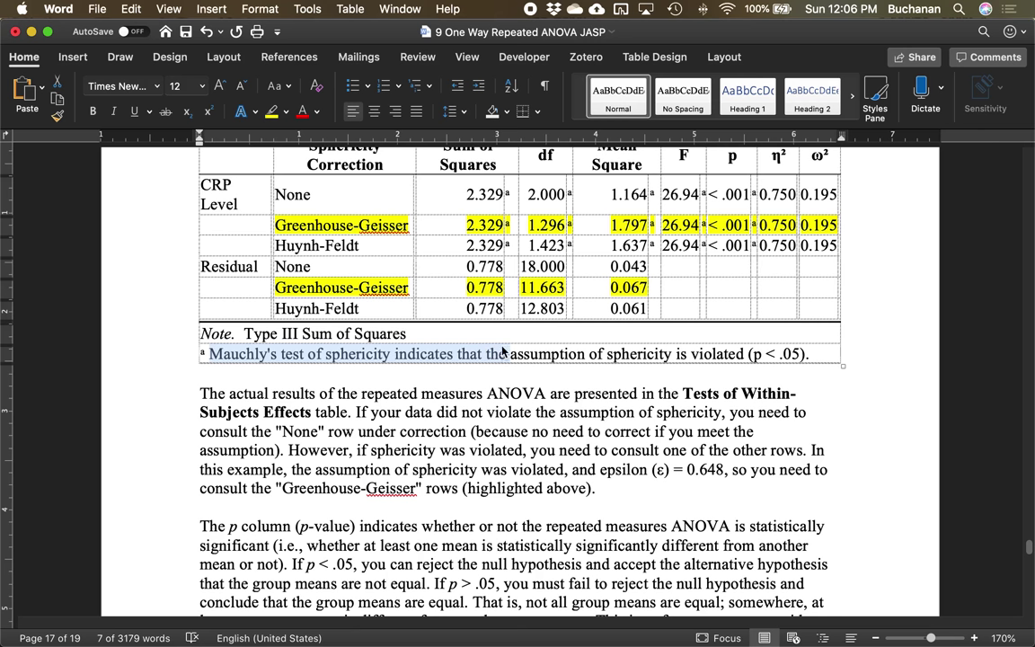
click(500, 353)
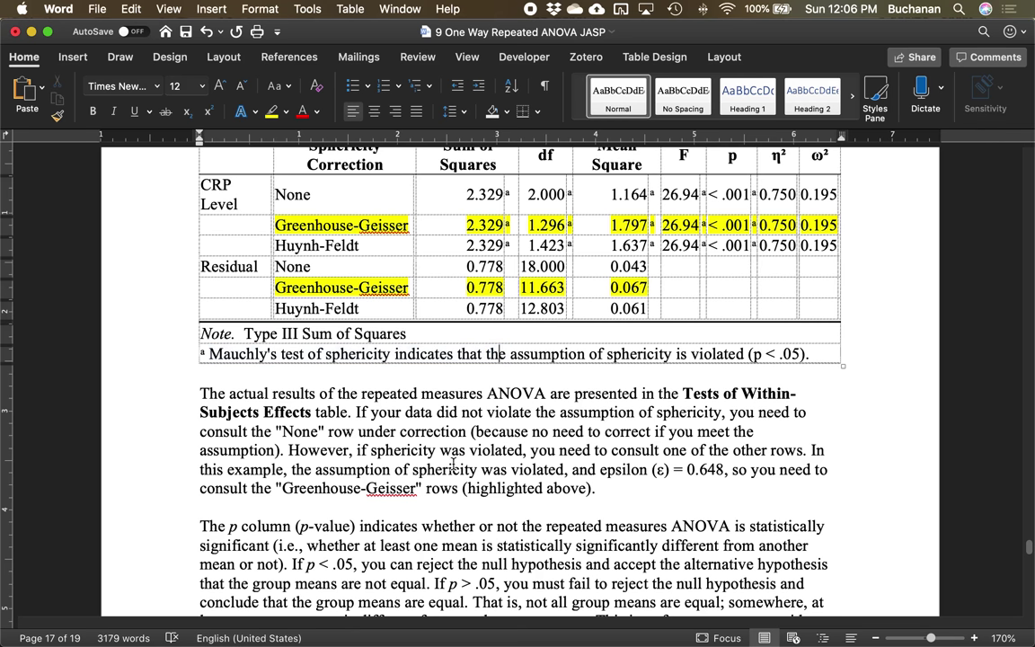
scroll(462, 432, down, 2)
scroll(462, 432, down, 3)
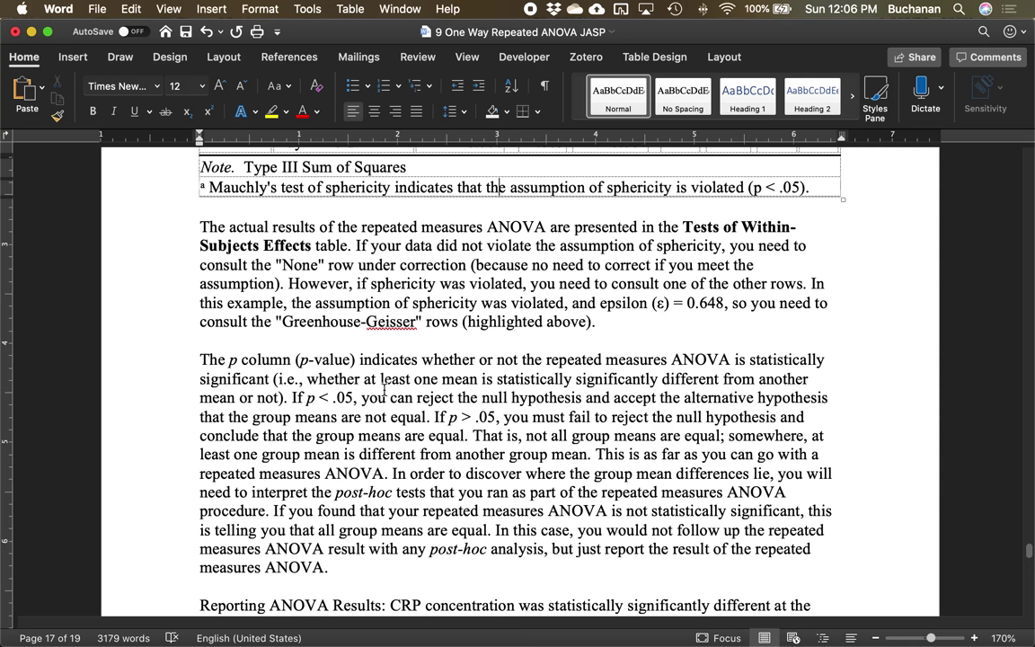
Step: Review the Greenhouse-Geisser η² and ω² values in Word's Within Subjects Effects table, then switch to JASP
scroll(384, 390, down, 1)
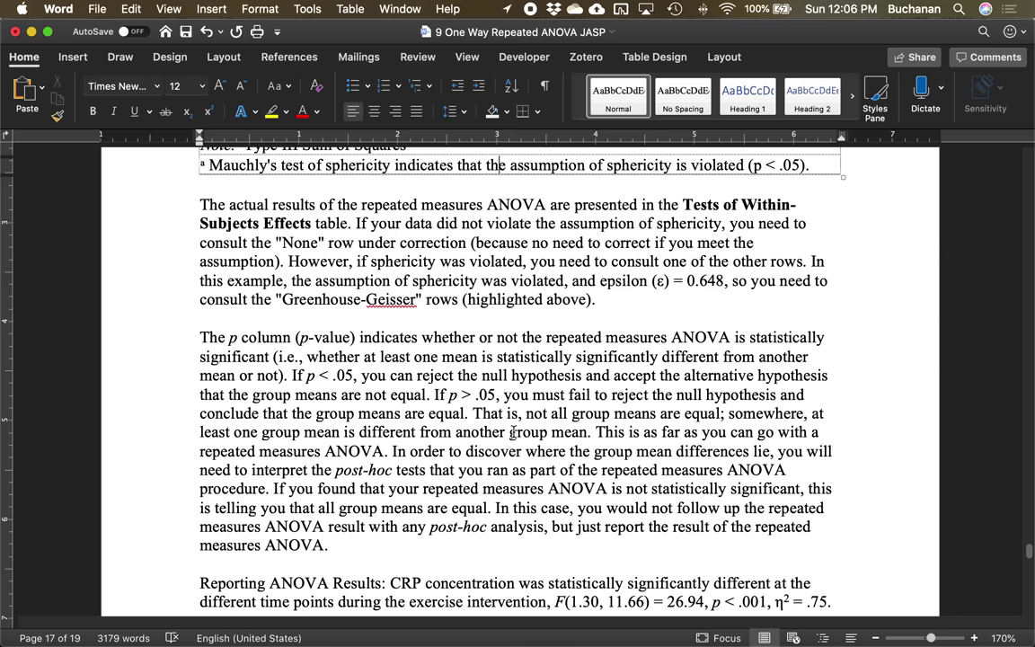
scroll(513, 432, up, 5)
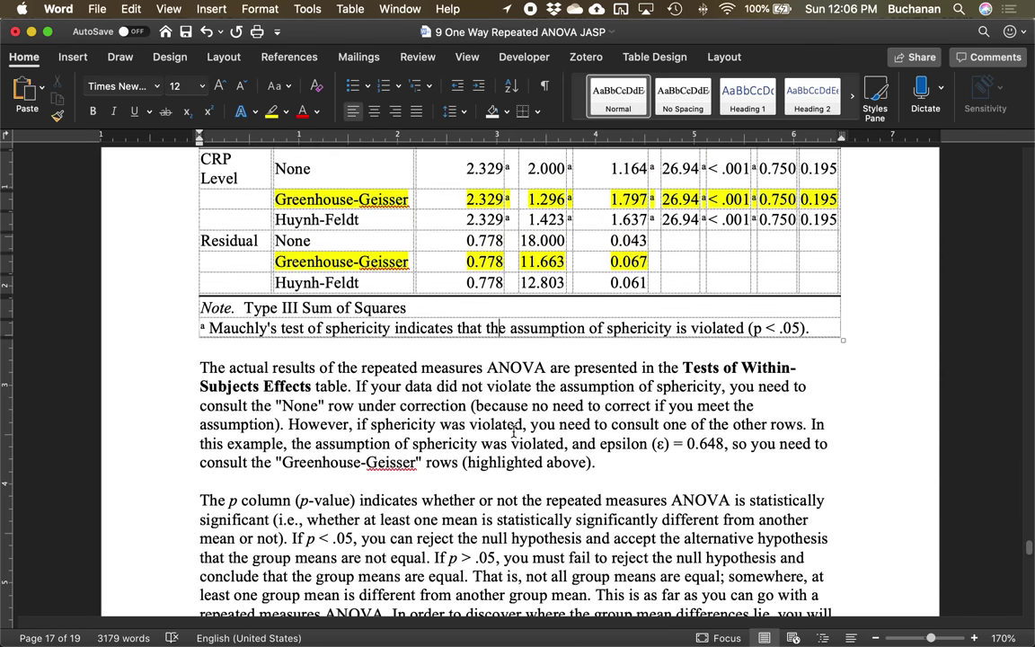
scroll(741, 293, up, 2)
drag(759, 260, 820, 260)
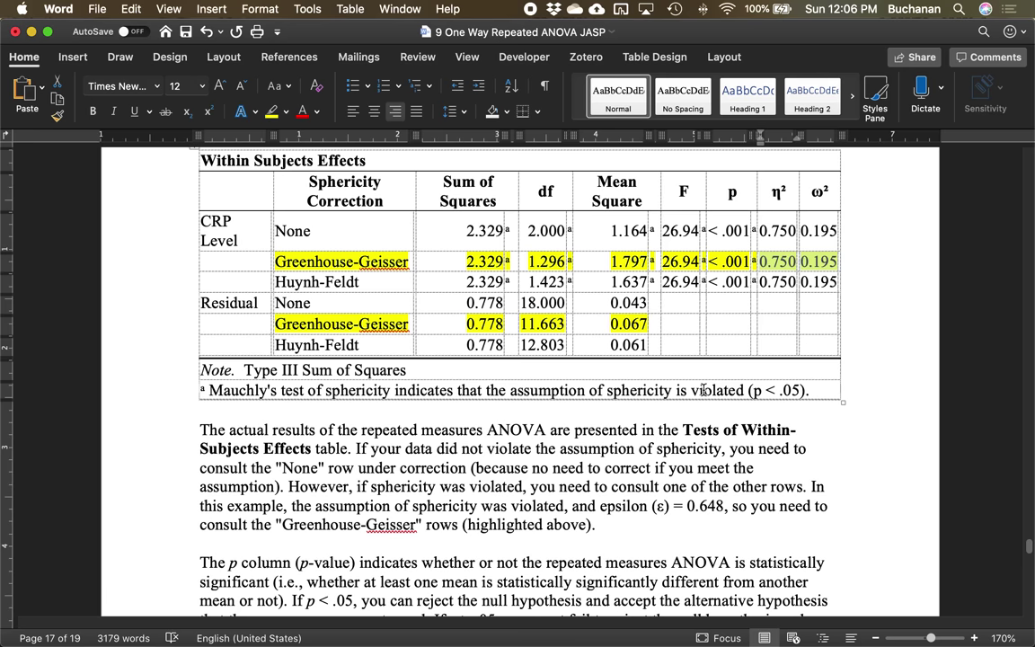
scroll(703, 390, down, 4)
scroll(703, 390, up, 4)
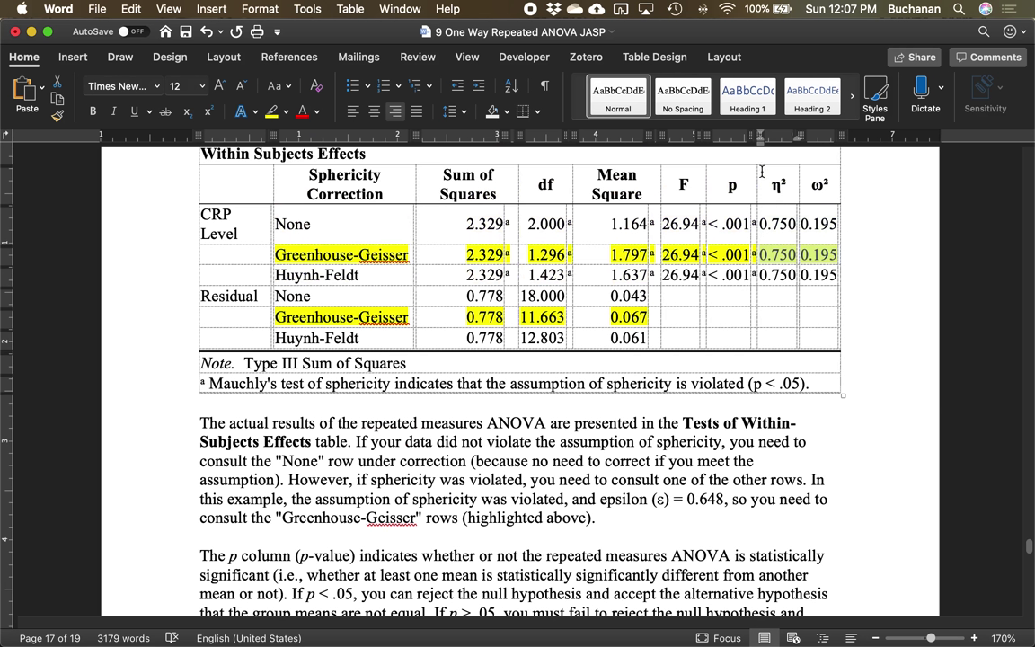
click(690, 226)
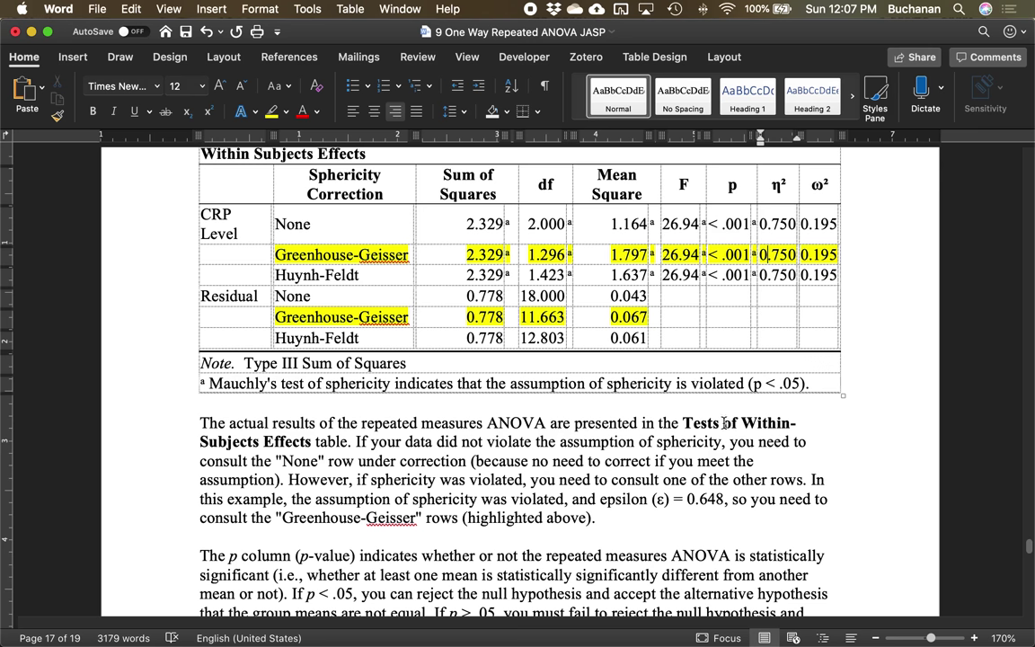
scroll(725, 422, up, 1)
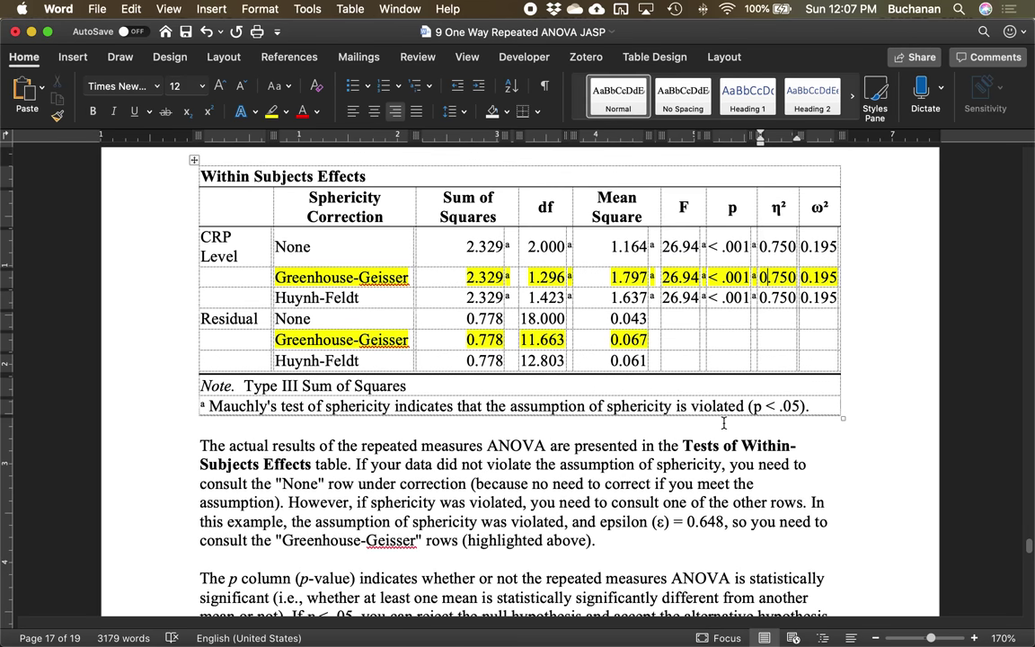
click(808, 278)
key(ctrl+Up)
Step: Bring JASP's ANOVA results forward and reopen the repeated measures ANOVA settings beside them
click(654, 331)
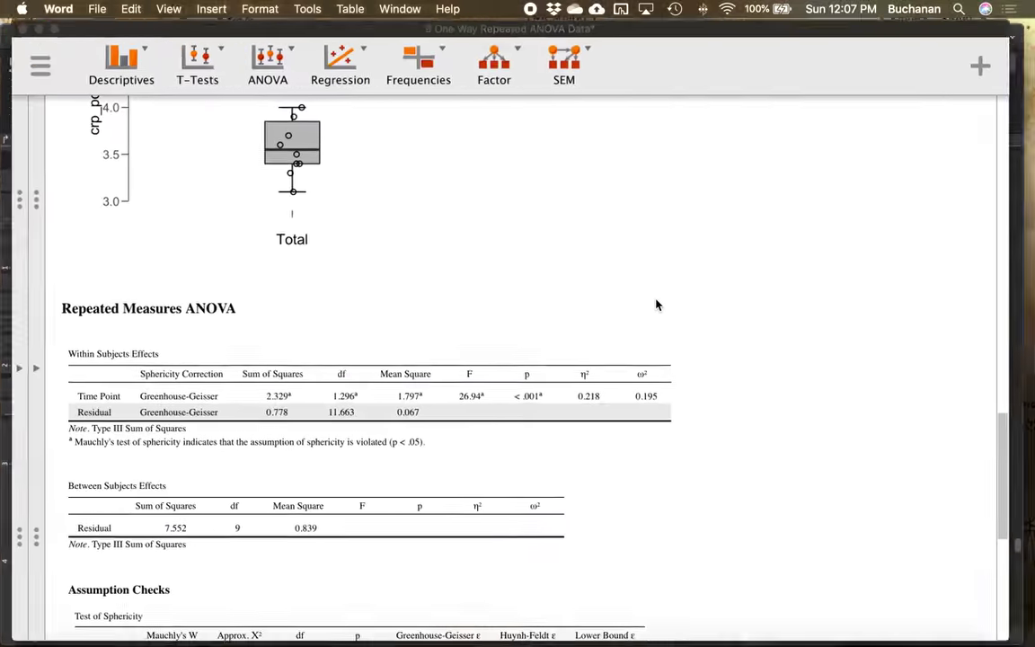
click(8, 372)
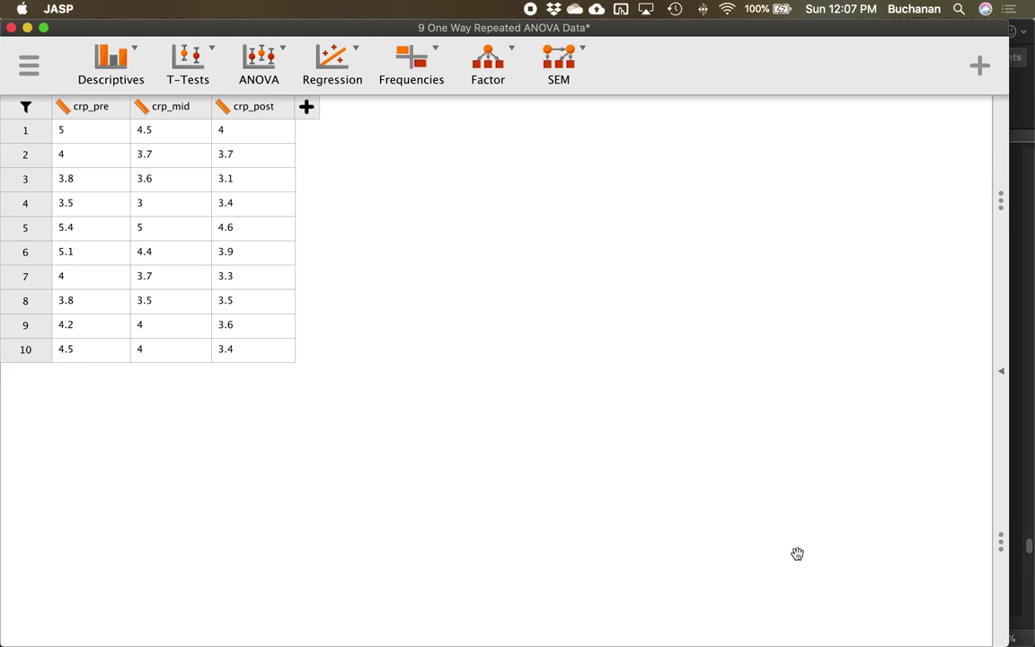
click(1001, 370)
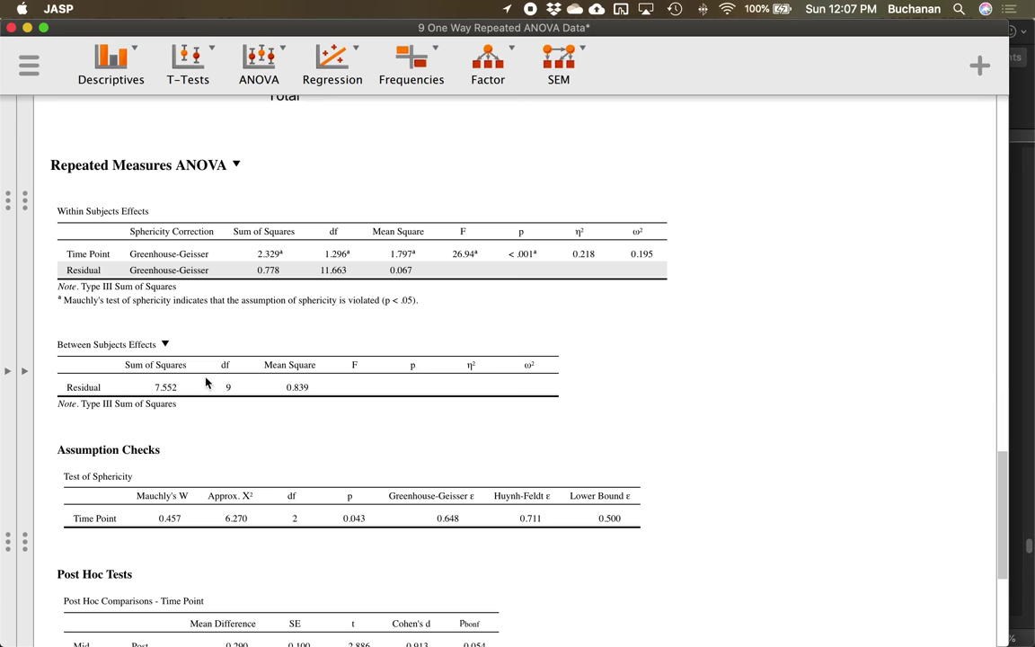
click(480, 250)
scroll(349, 321, down, 5)
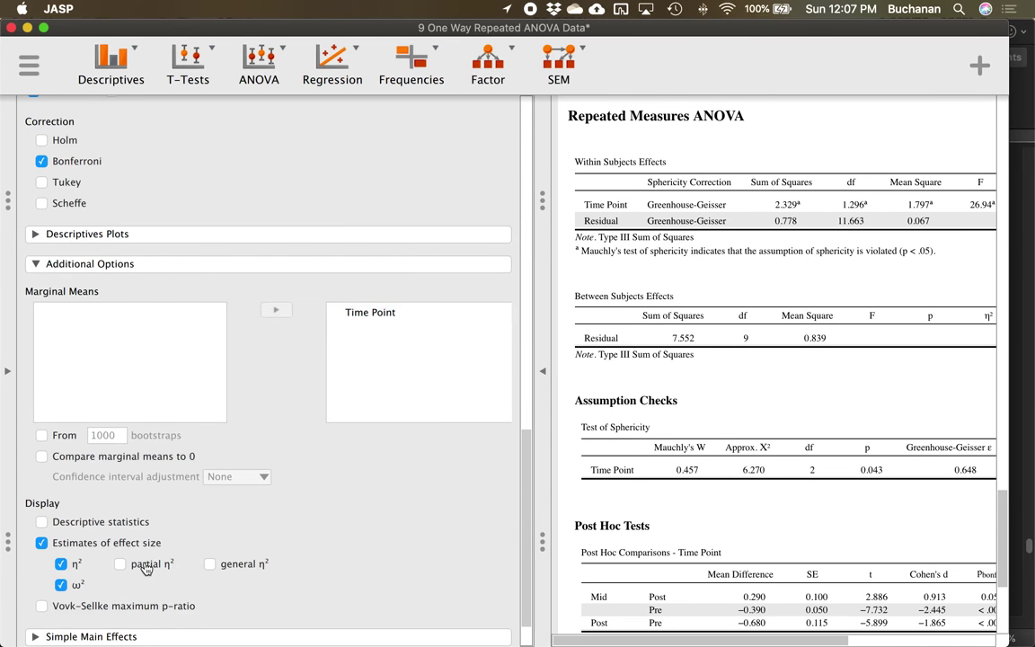
Step: Add general η² as an effect size, compare it in the results, then remove it
click(211, 564)
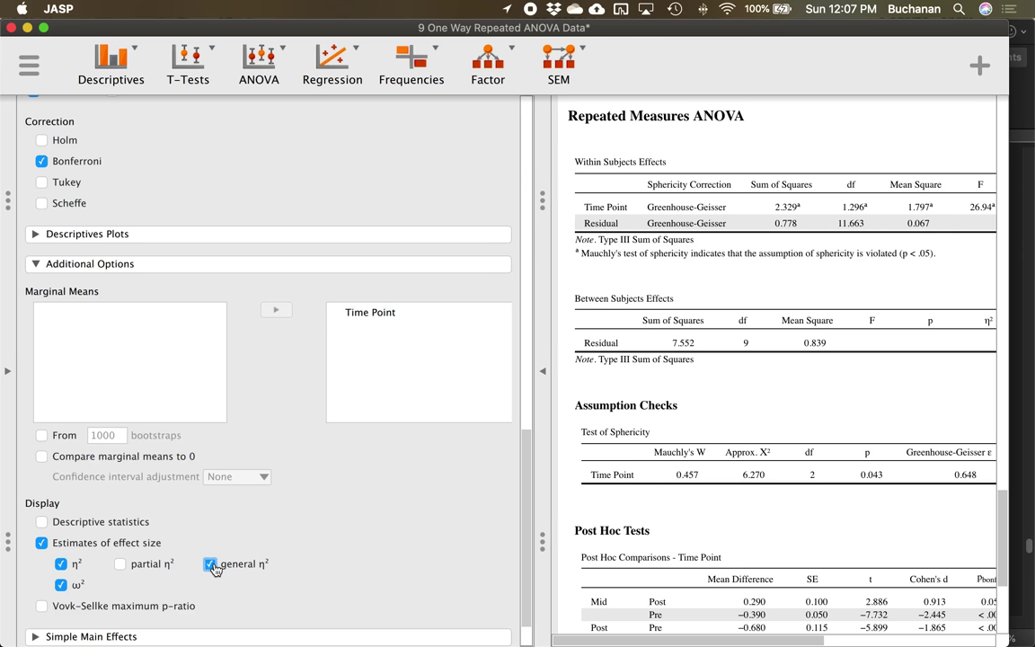
scroll(592, 328, right, 6)
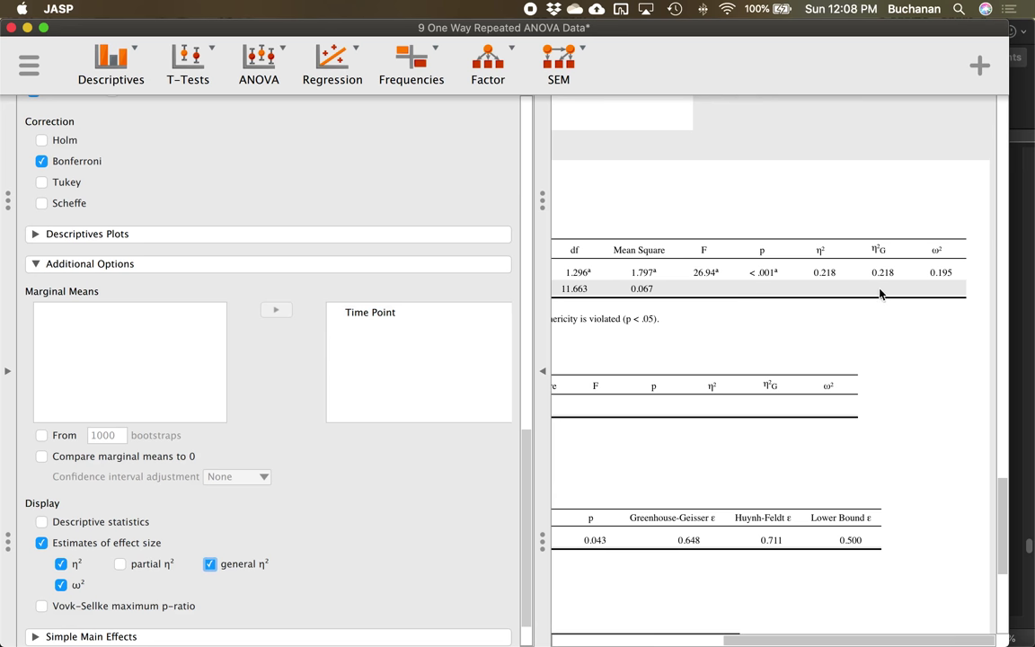
scroll(881, 294, left, 6)
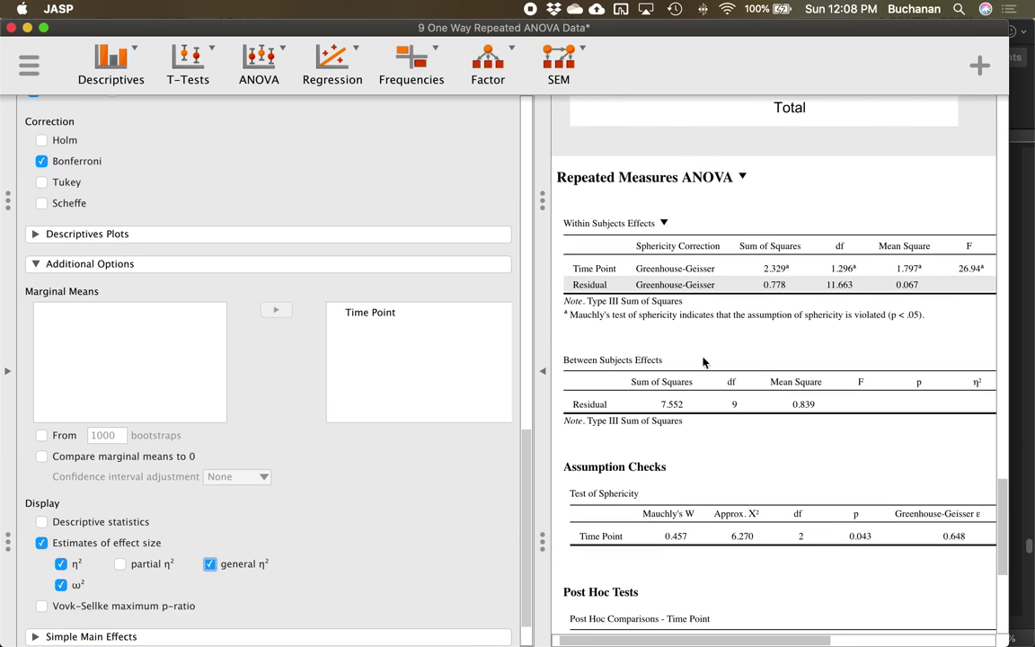
click(223, 571)
scroll(706, 413, right, 5)
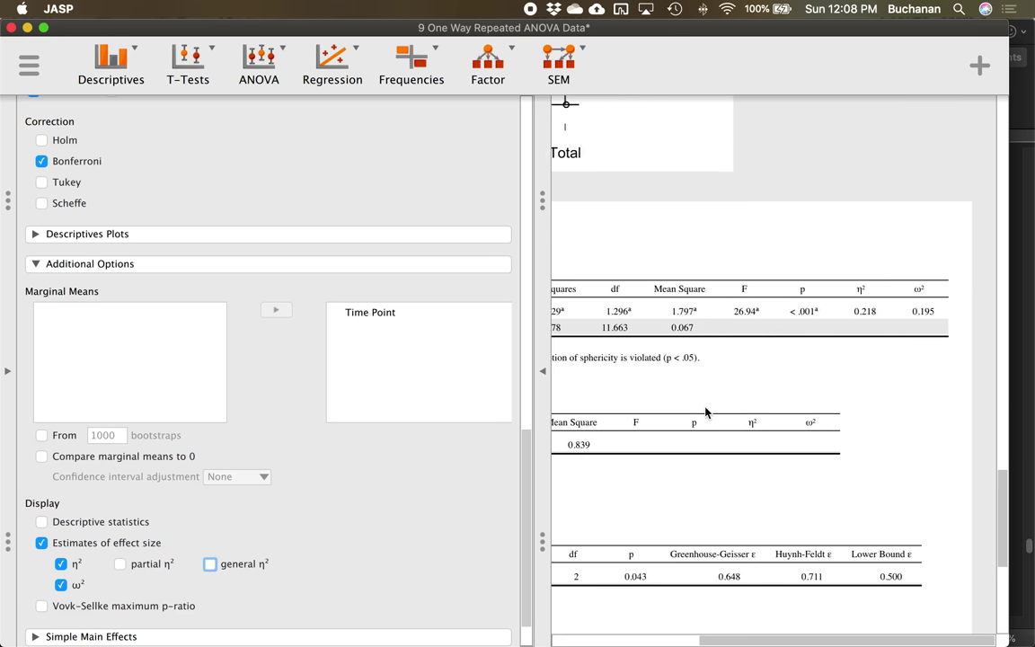
scroll(706, 412, left, 6)
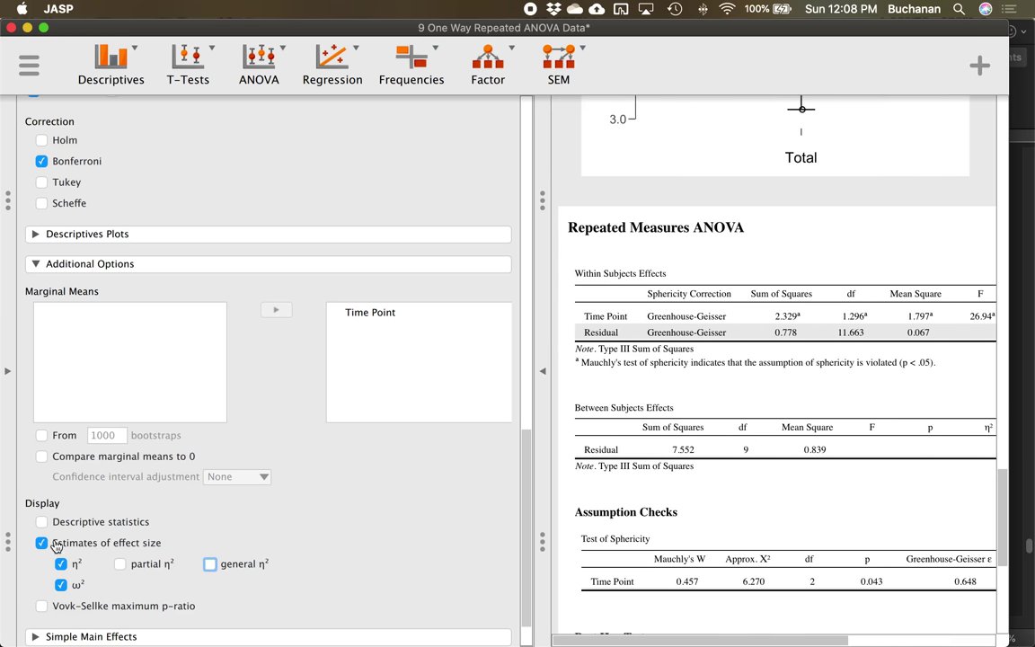
scroll(92, 518, down, 2)
scroll(77, 405, up, 5)
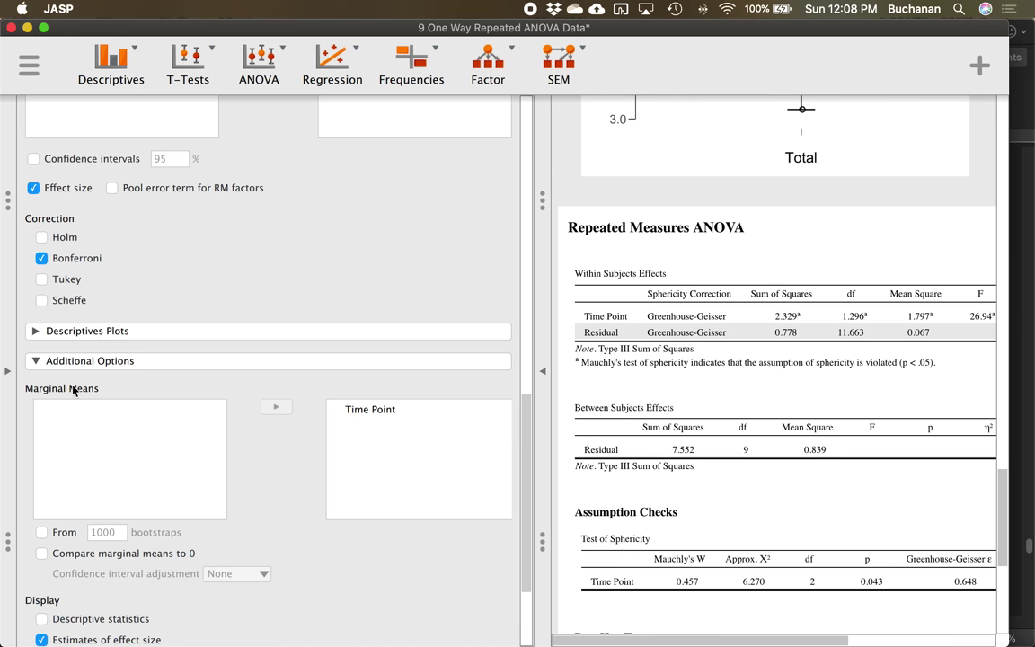
Step: Expand and collapse the Descriptives Plots options, then scroll through the settings
click(68, 333)
click(70, 335)
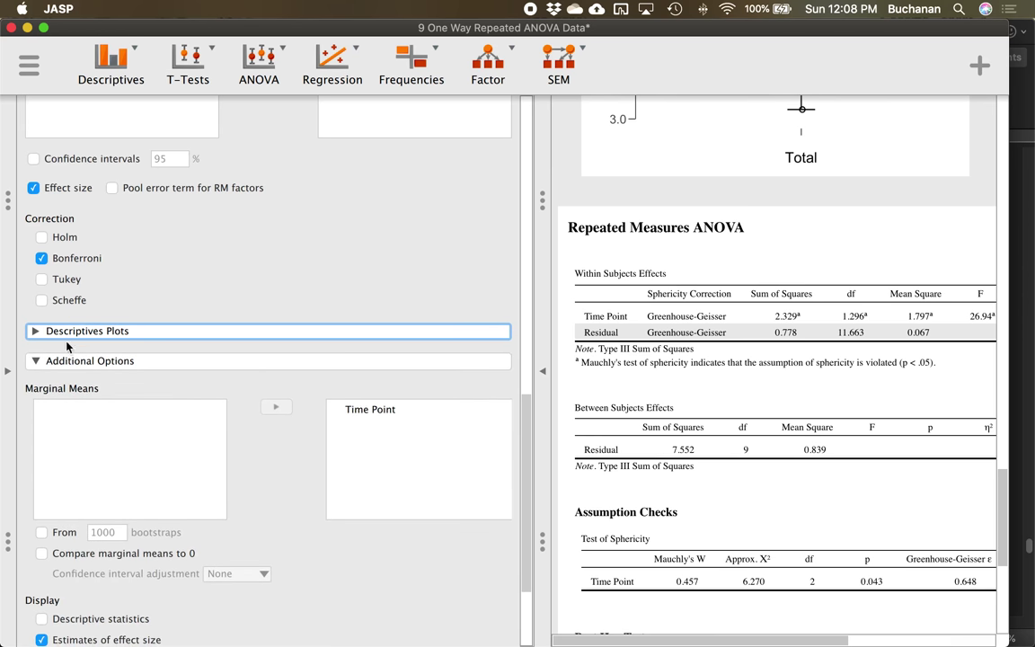
scroll(64, 377, down, 1)
scroll(288, 539, down, 5)
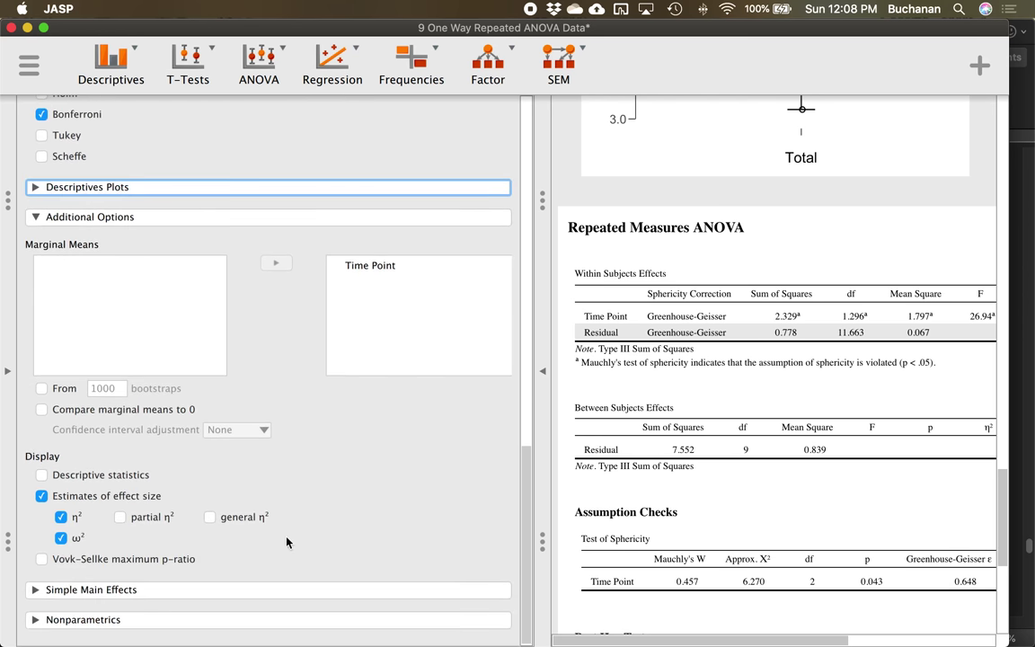
scroll(261, 494, up, 1)
scroll(258, 486, up, 15)
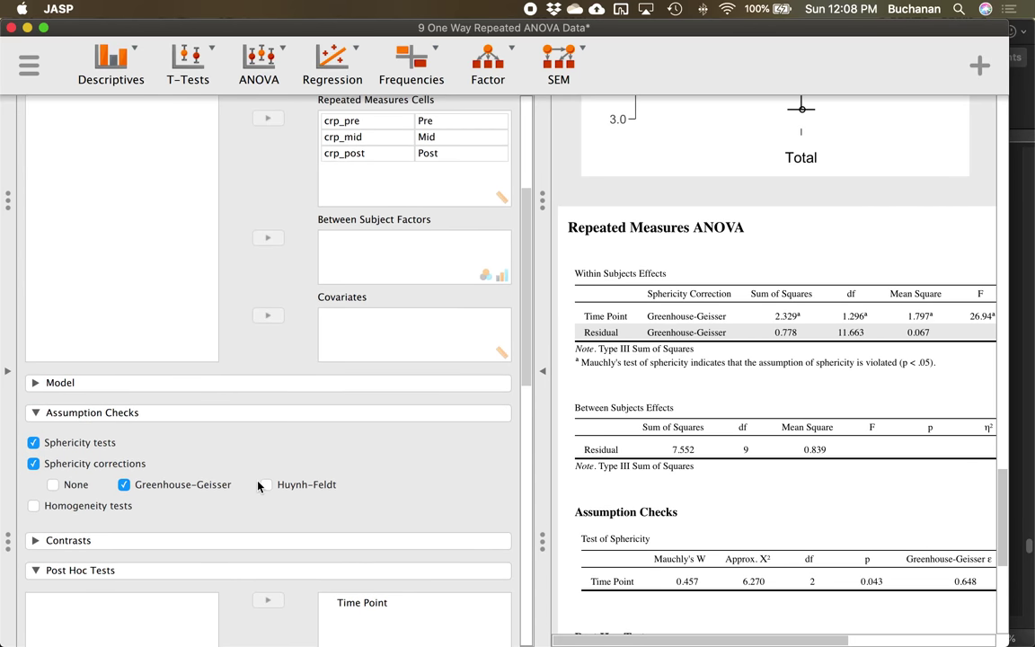
Step: Add the None and Huynh-Feldt sphericity correction rows and hide the settings panel
click(70, 481)
click(267, 484)
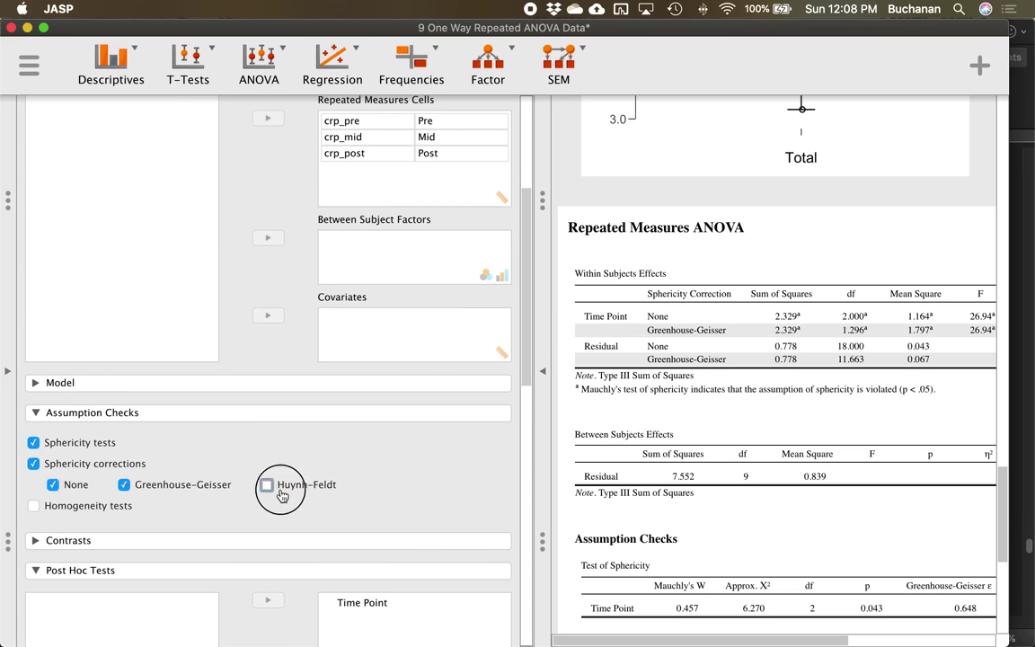
click(543, 372)
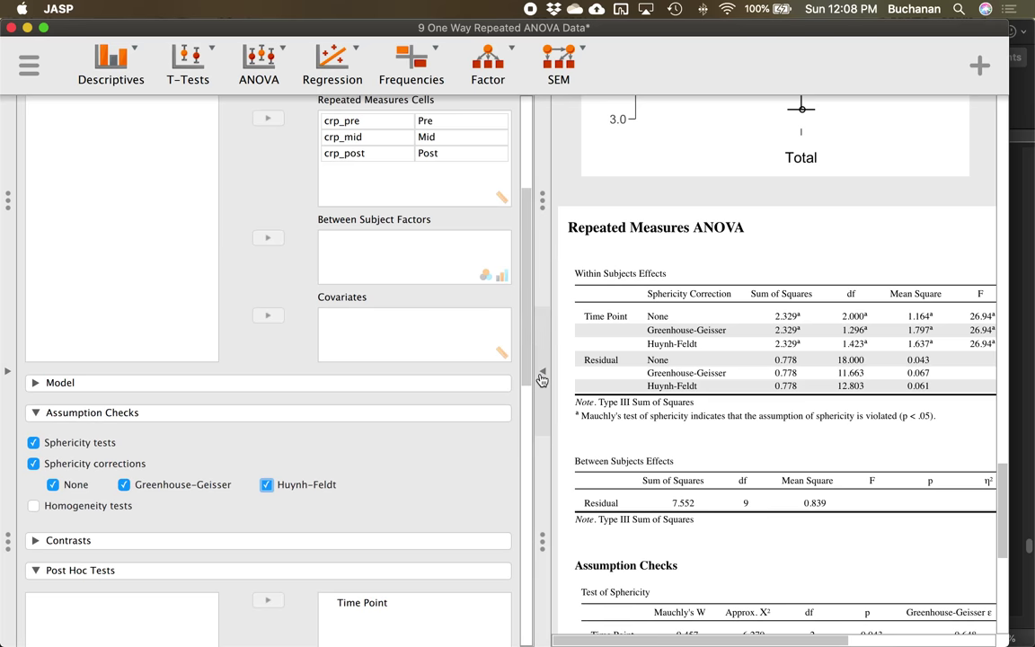
Step: Copy the updated Within Subjects Effects table and return to the Word guide
scroll(466, 363, up, 5)
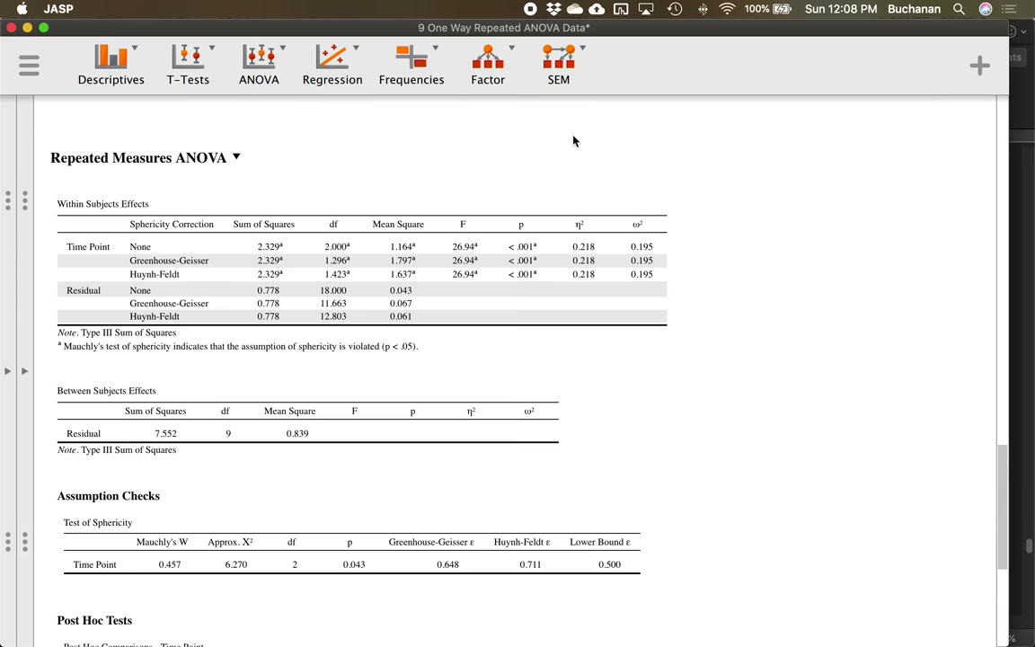
click(158, 204)
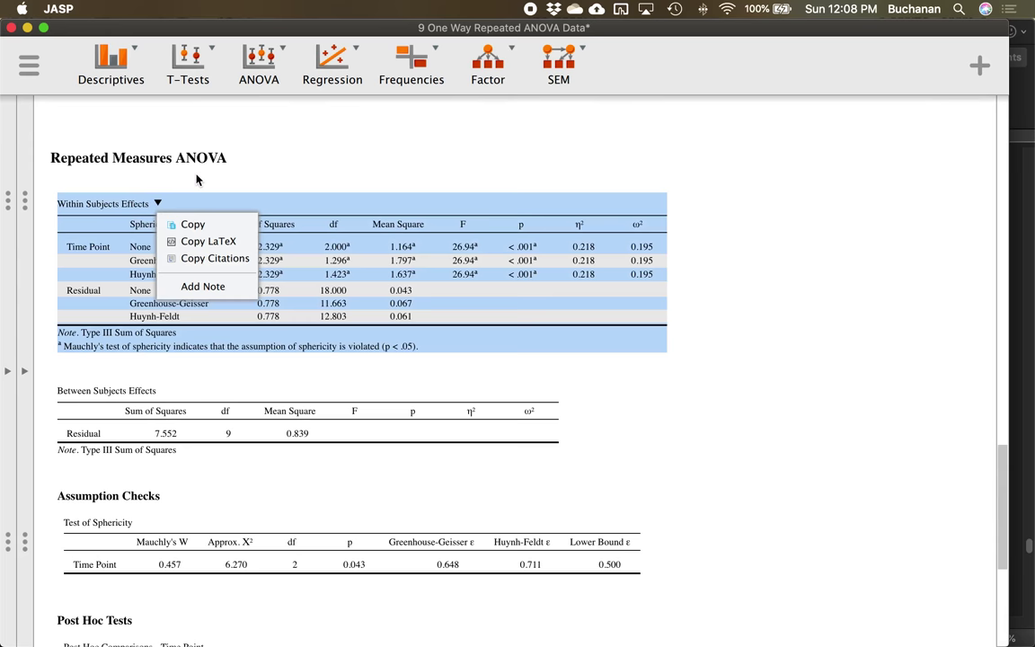
click(184, 225)
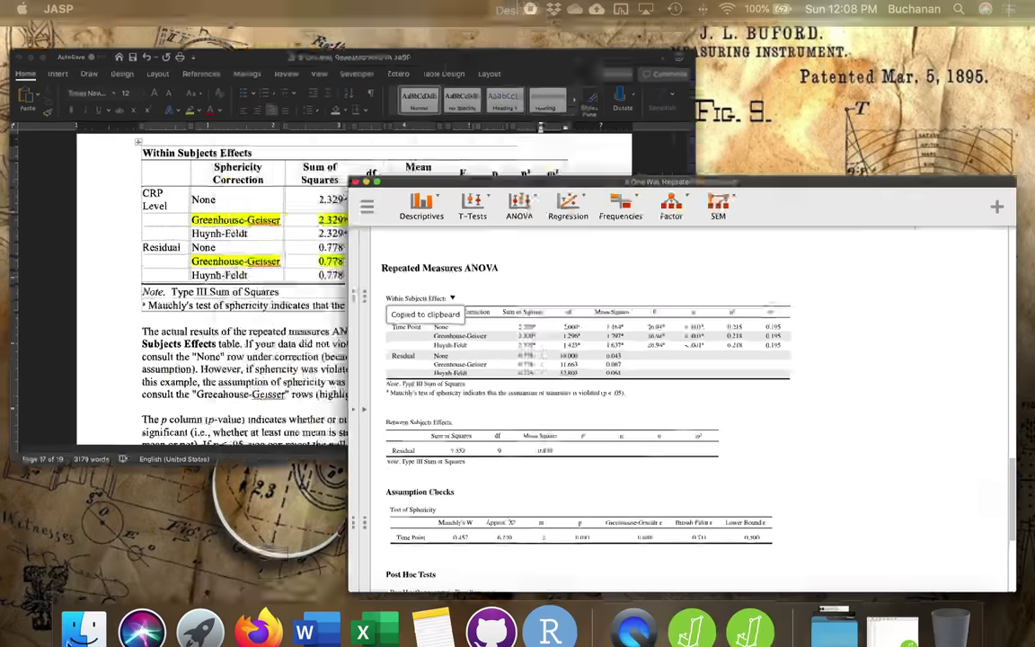
click(231, 247)
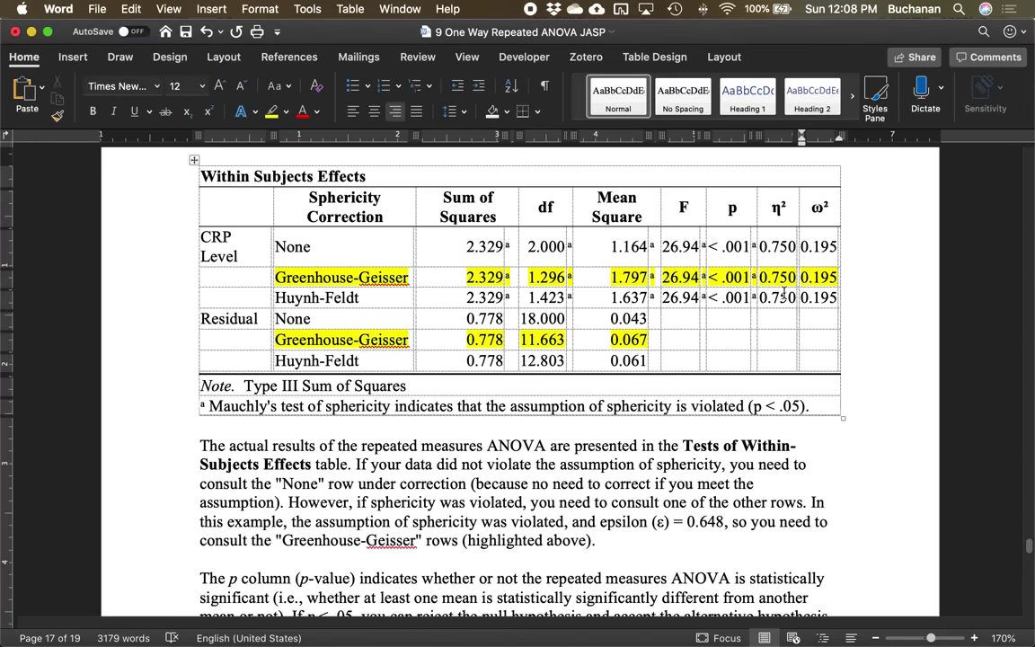
Step: Delete the old Within Subjects Effects table and paste the updated JASP copy in its place
drag(861, 414, 100, 190)
scroll(201, 260, up, 2)
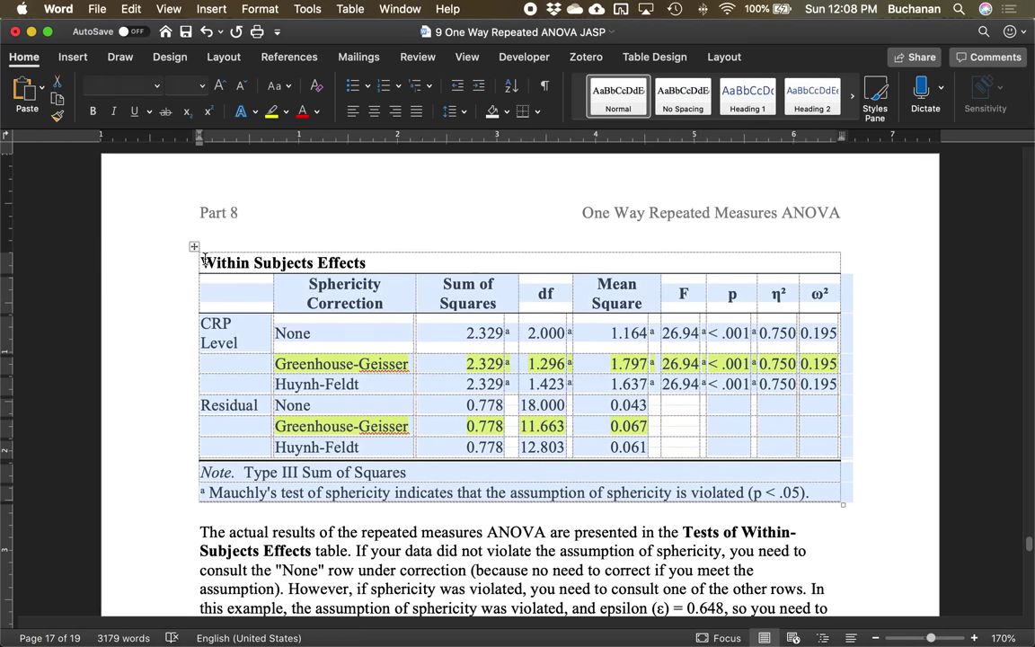
click(194, 246)
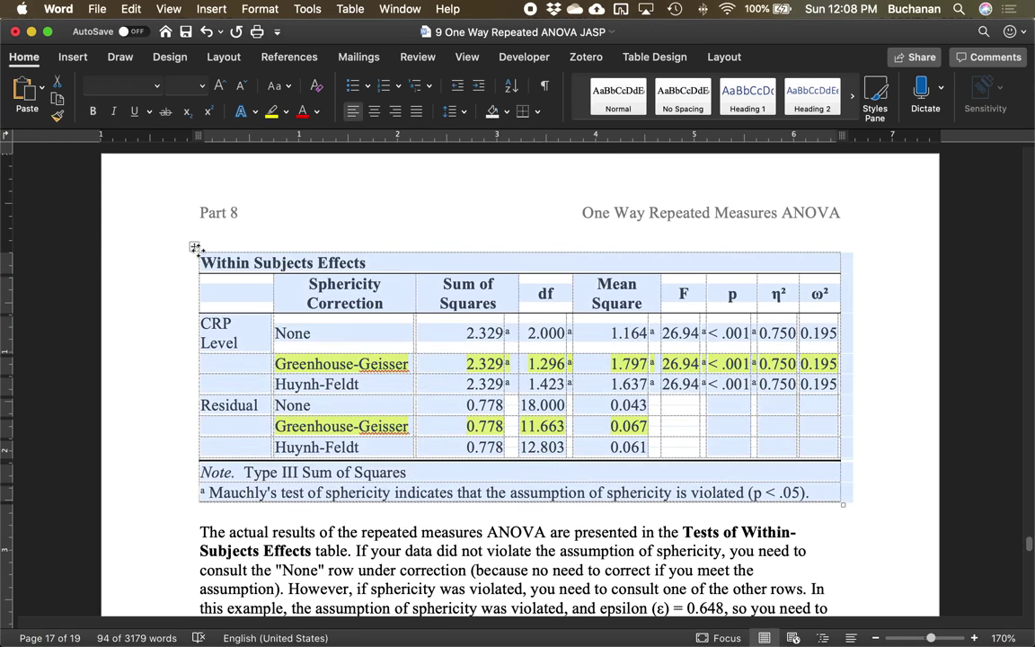
key(BackSpace)
key(super+v)
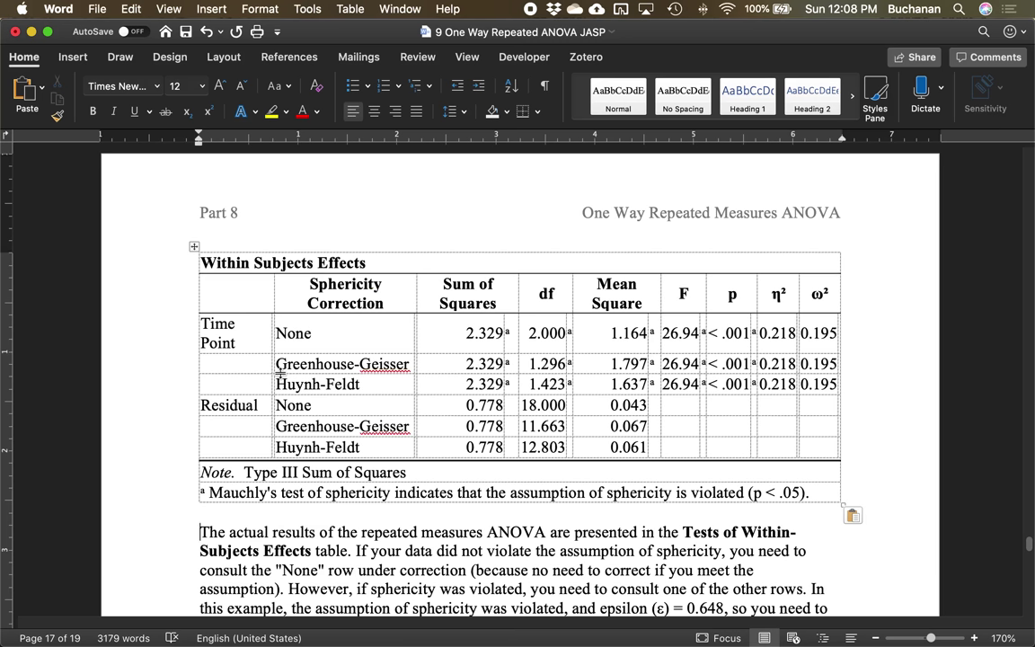
Step: Highlight the Time Point and Residual Greenhouse-Geisser rows in yellow
drag(275, 363, 813, 363)
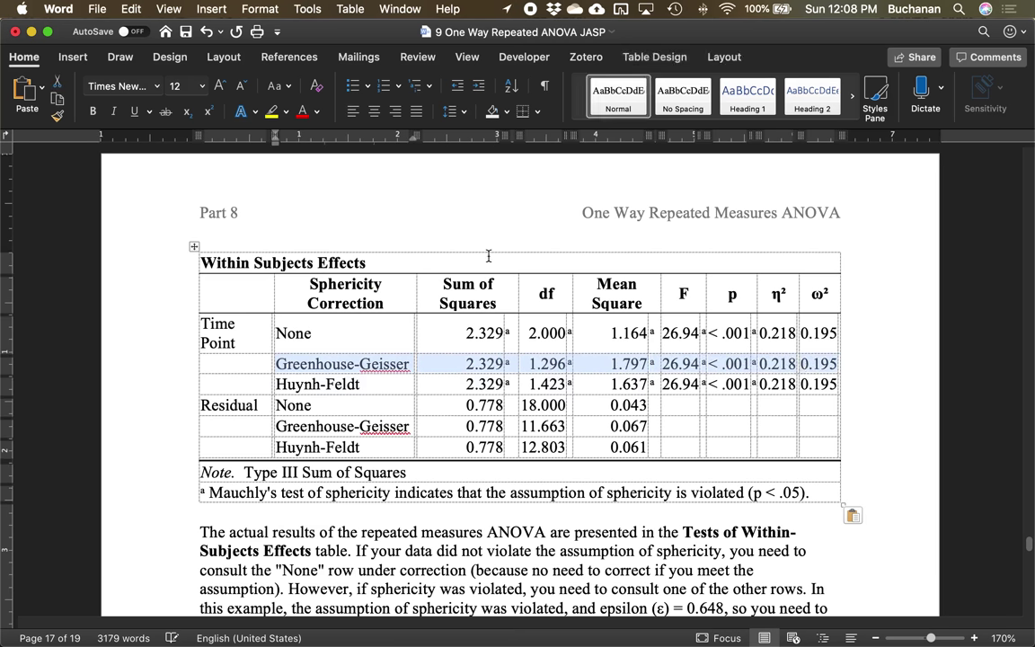
click(271, 111)
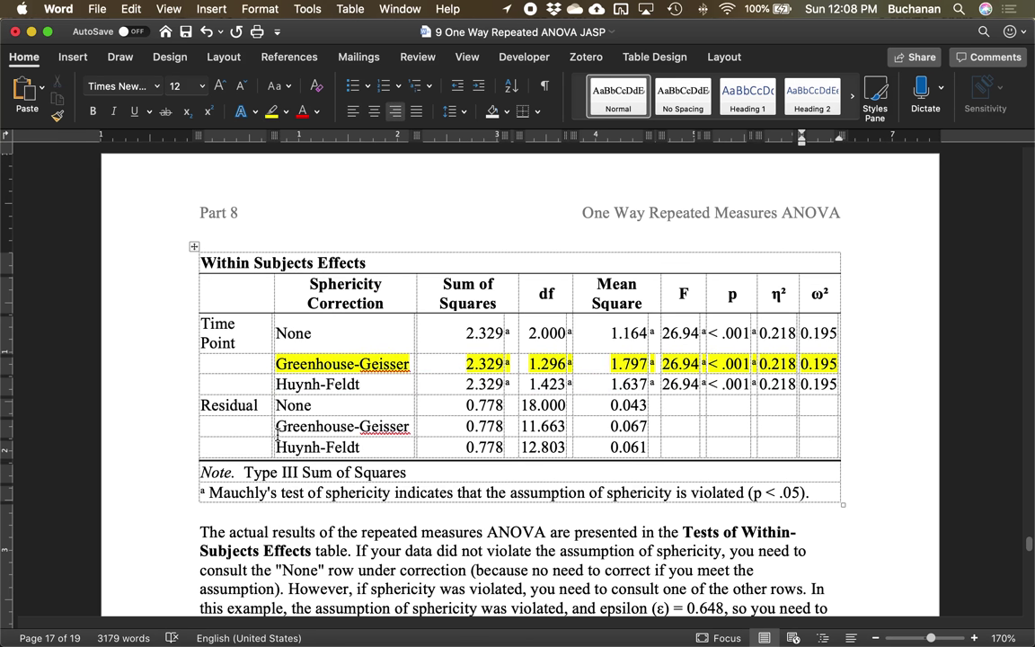
drag(275, 425, 663, 425)
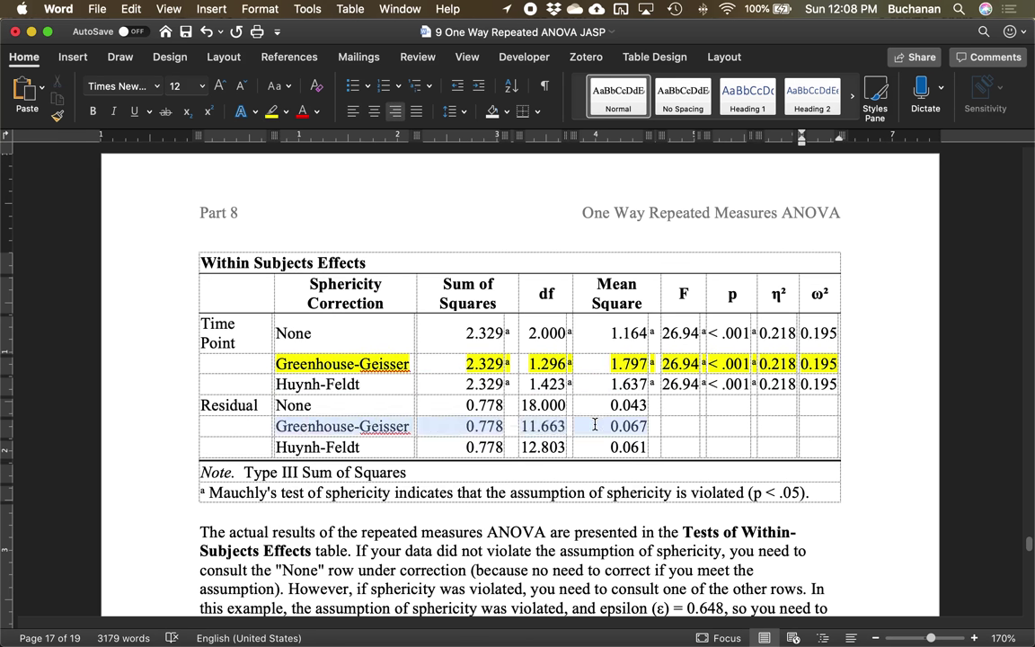
click(271, 111)
click(643, 438)
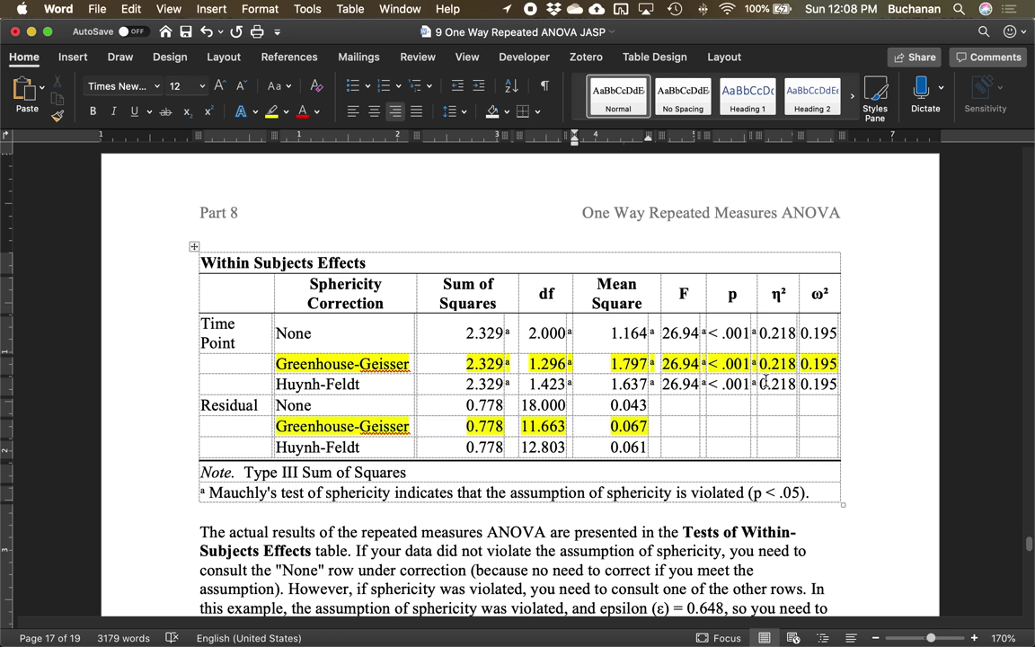
Step: Return to the Word guide and scroll through the updated table and the reporting text below it
key(ctrl+Up)
click(765, 303)
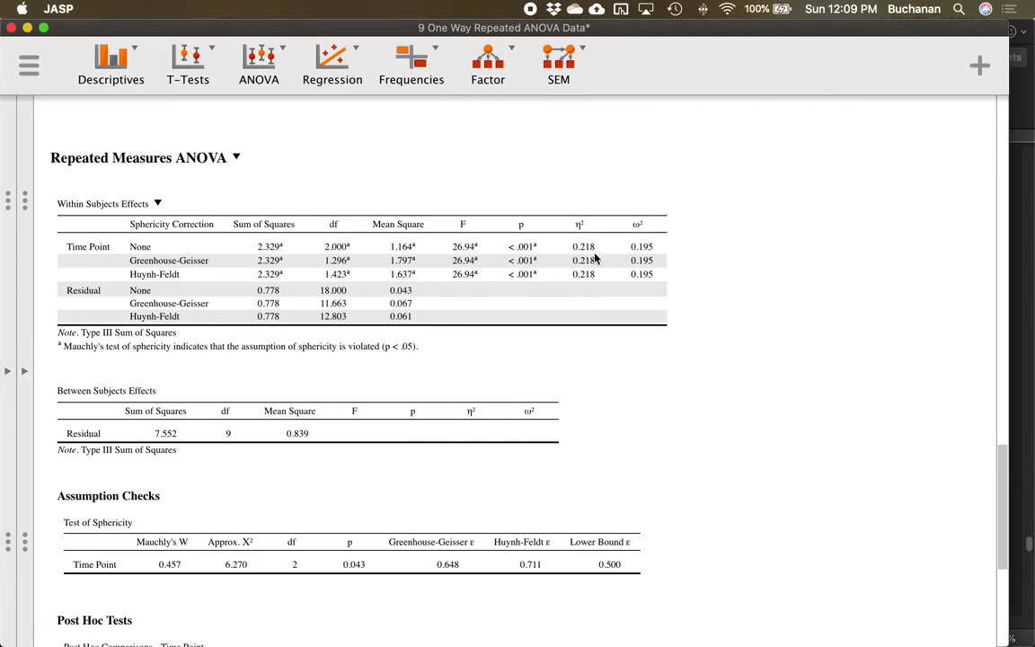
key(ctrl+Up)
click(422, 270)
scroll(812, 297, down, 2)
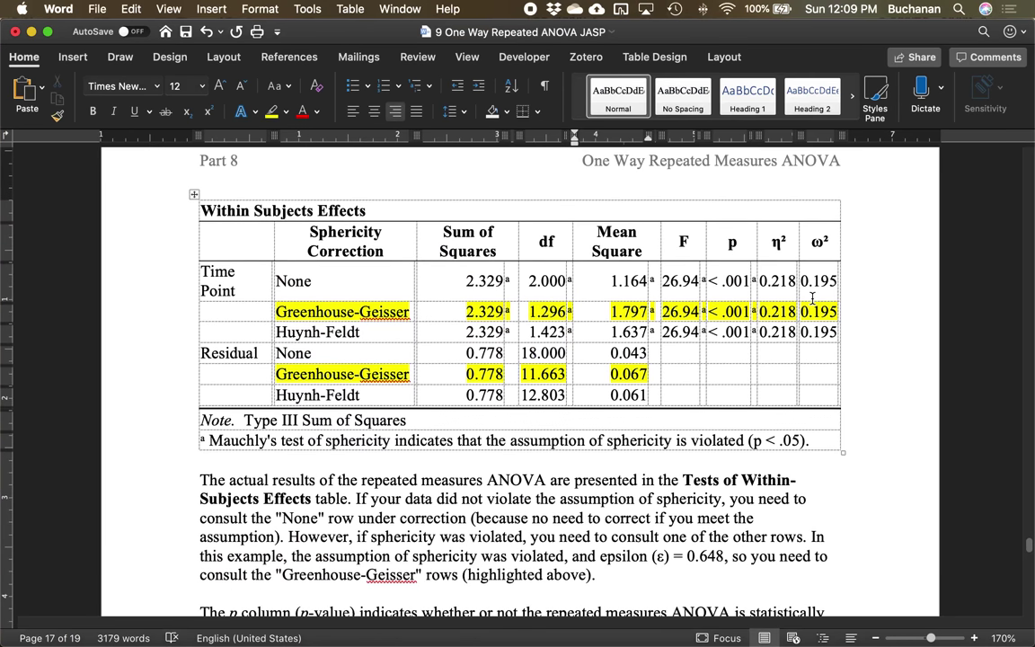
scroll(812, 297, down, 1)
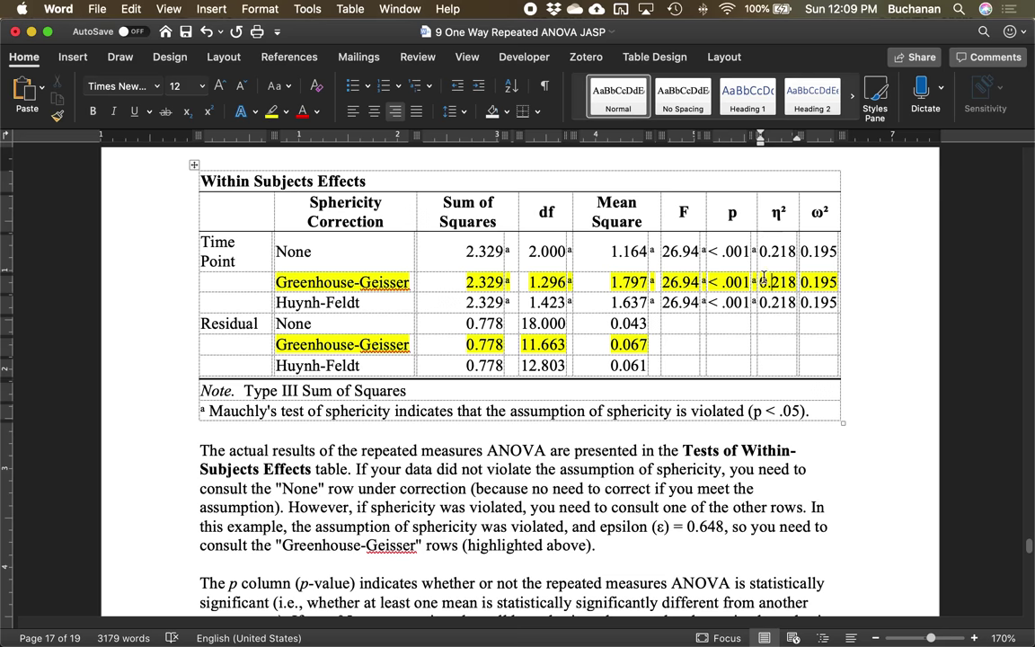
scroll(763, 280, down, 1)
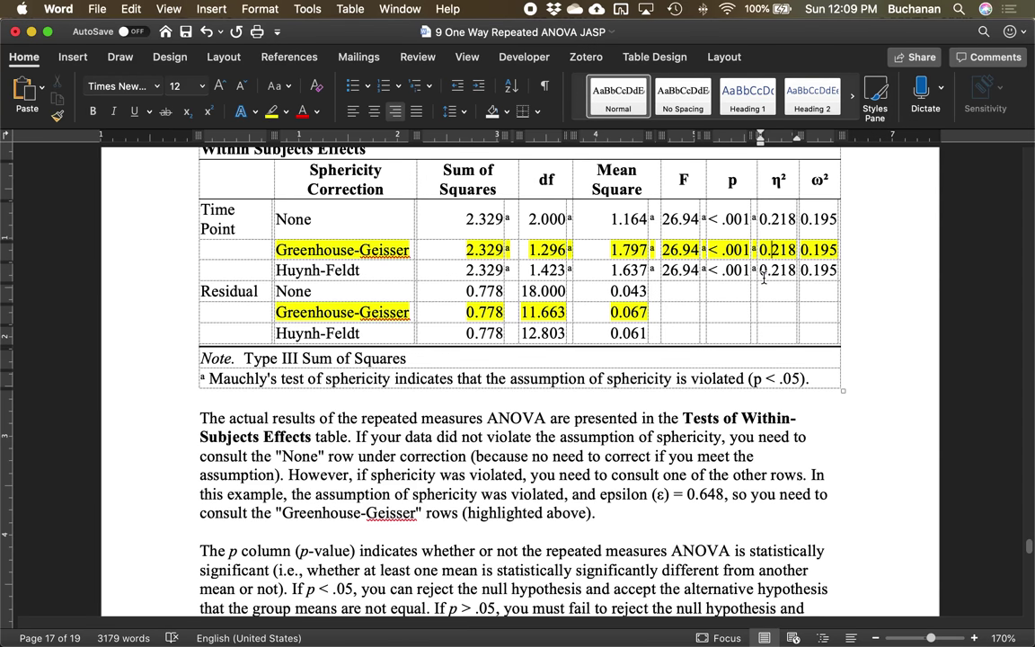
scroll(763, 279, down, 2)
scroll(763, 278, down, 10)
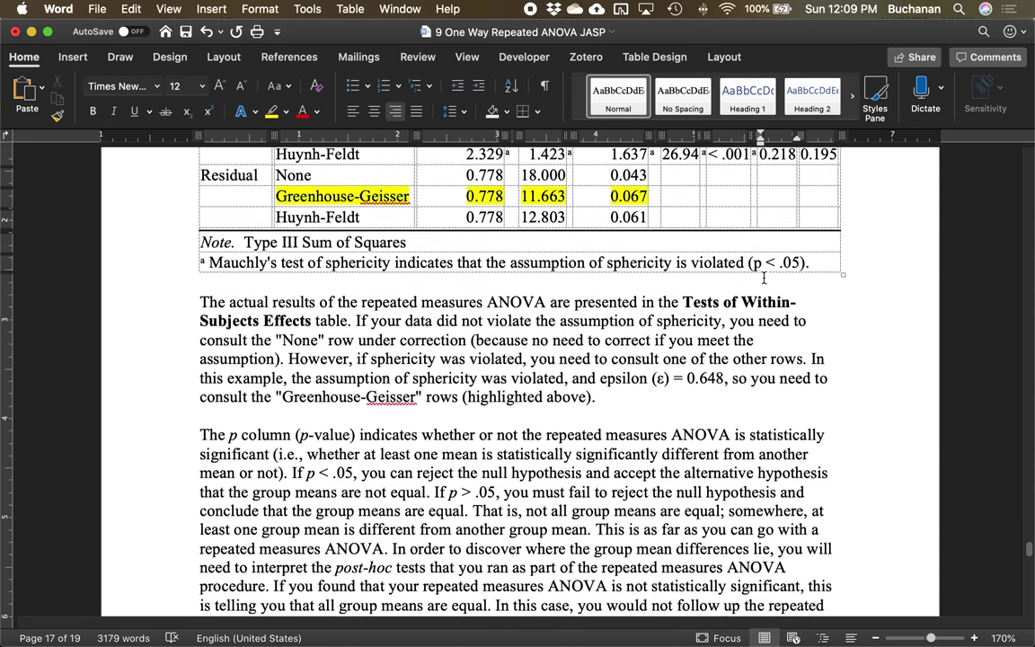
scroll(764, 279, down, 2)
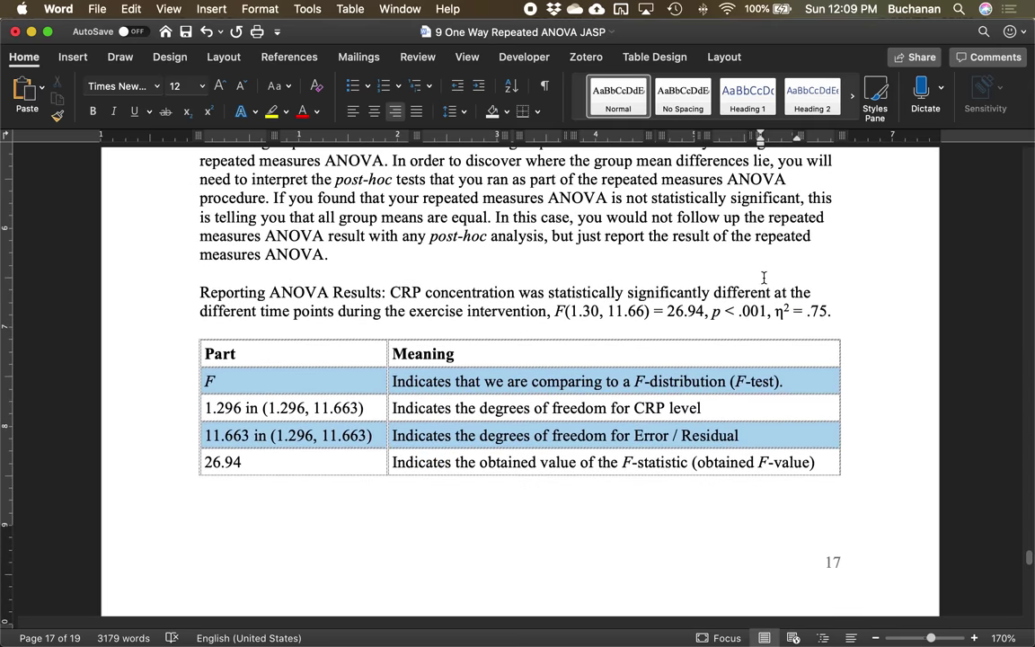
scroll(824, 312, up, 14)
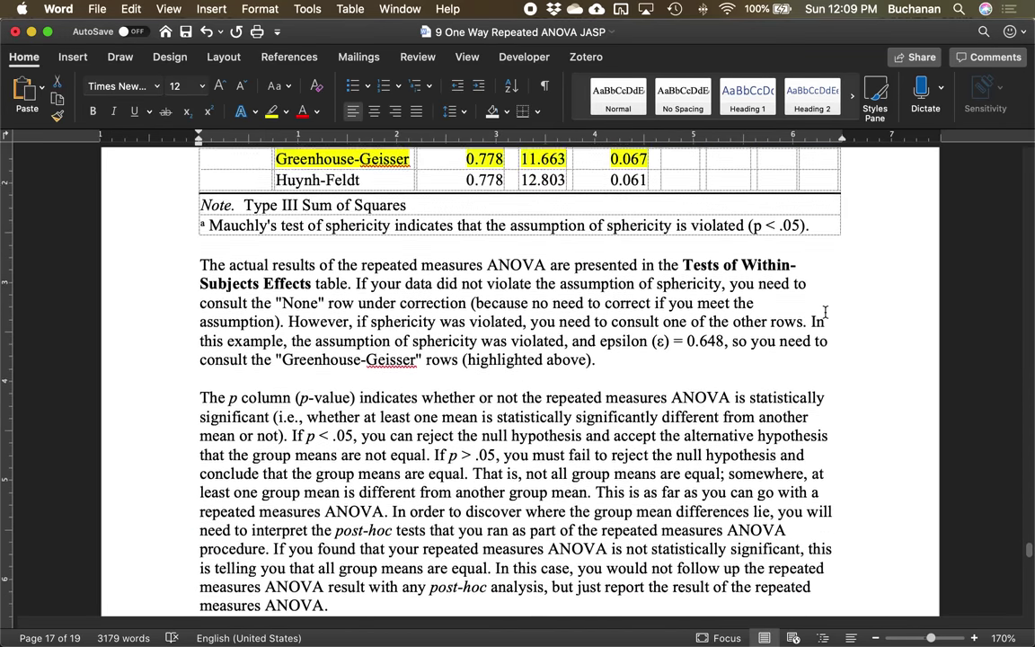
Step: Change the reporting sentence's effect size from η² = .75 to η² = .22
scroll(825, 311, down, 7)
text(22.)
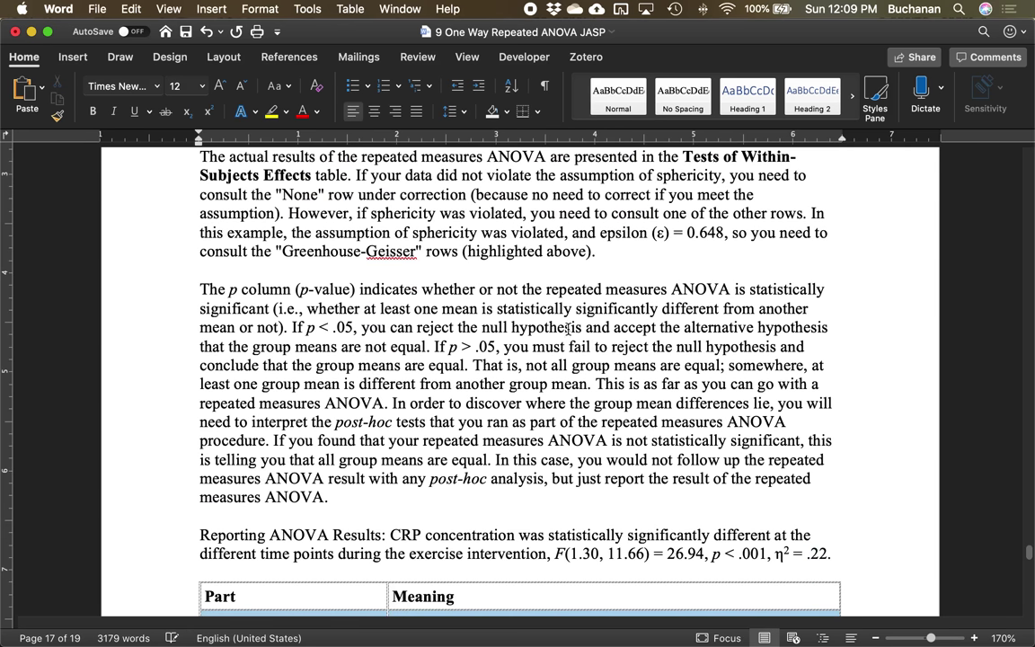
scroll(471, 310, down, 4)
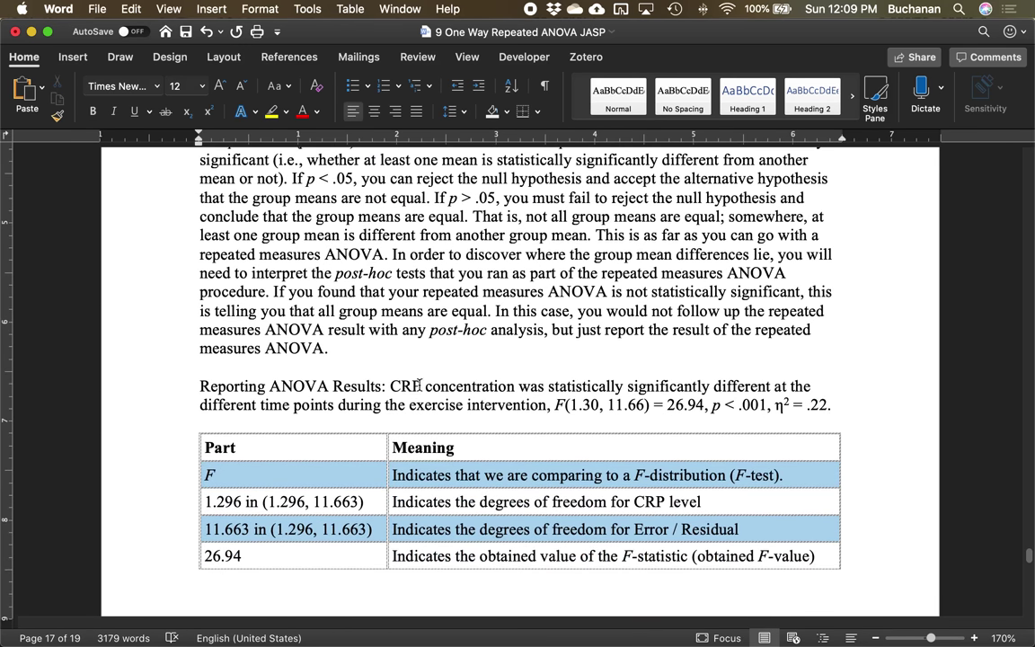
text(.)
key(BackSpace)
Step: Check the reported F(1.30, 11.66) against the table's Greenhouse-Geisser df of 1.296
drag(571, 407, 645, 407)
scroll(645, 407, up, 3)
scroll(645, 407, up, 8)
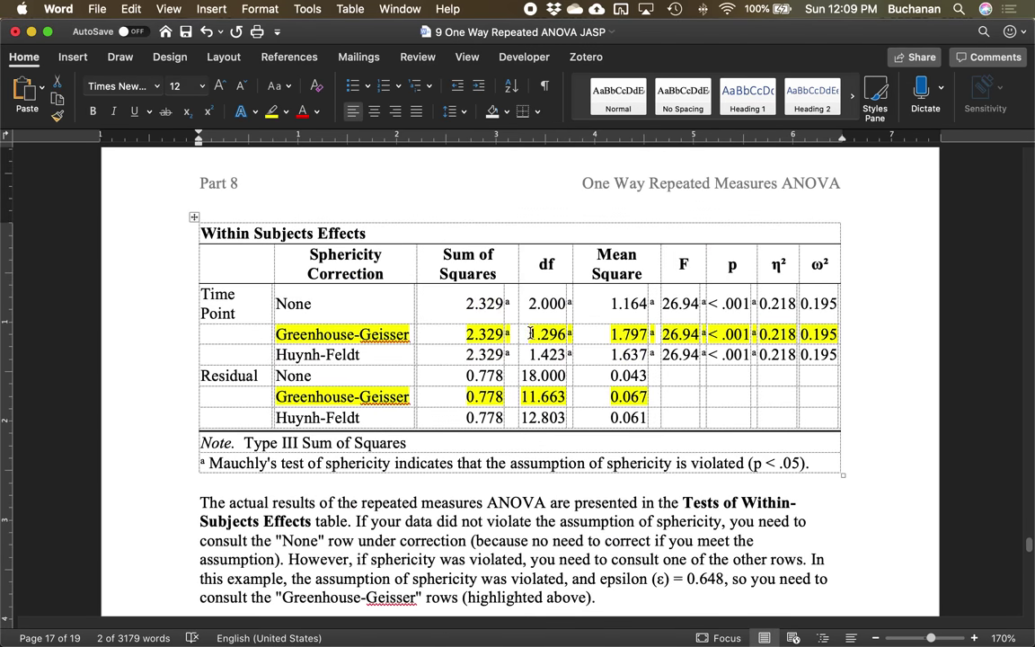
click(530, 334)
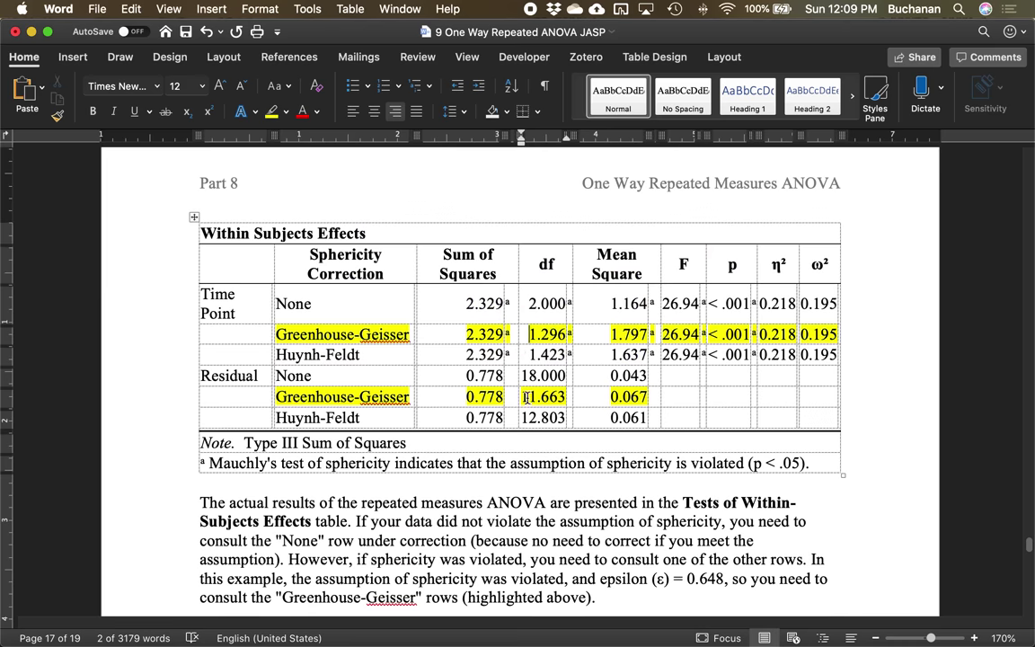
scroll(526, 396, down, 10)
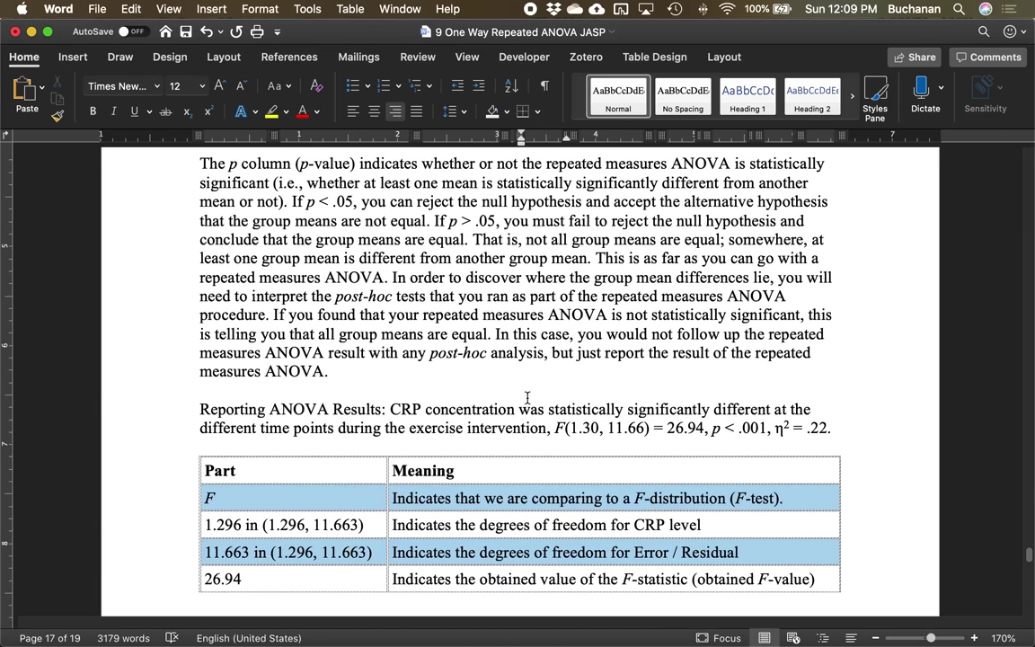
scroll(528, 397, down, 2)
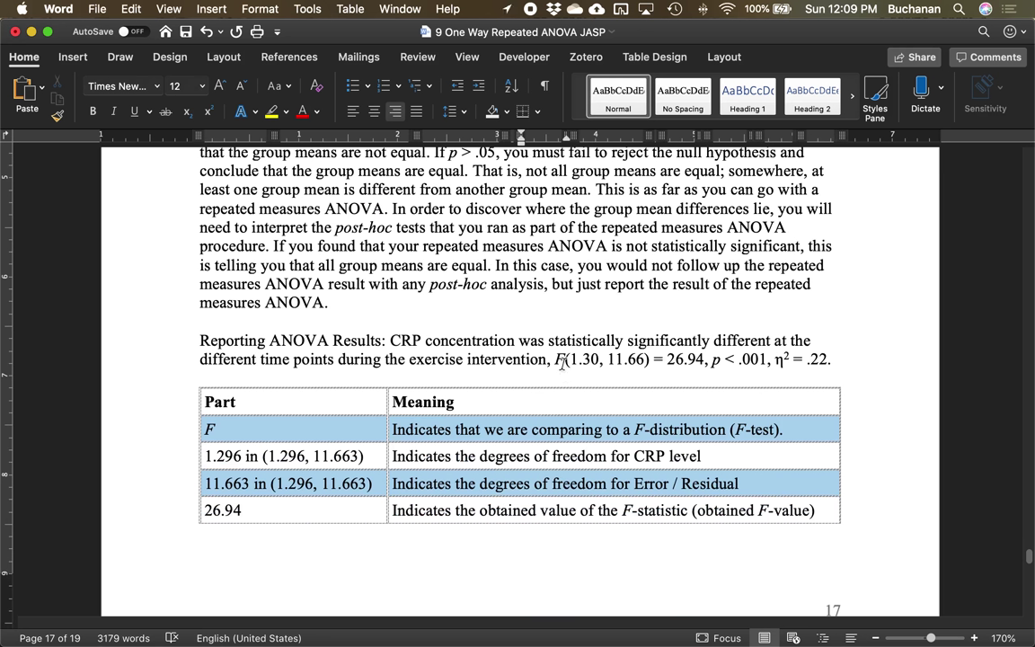
drag(554, 360, 653, 360)
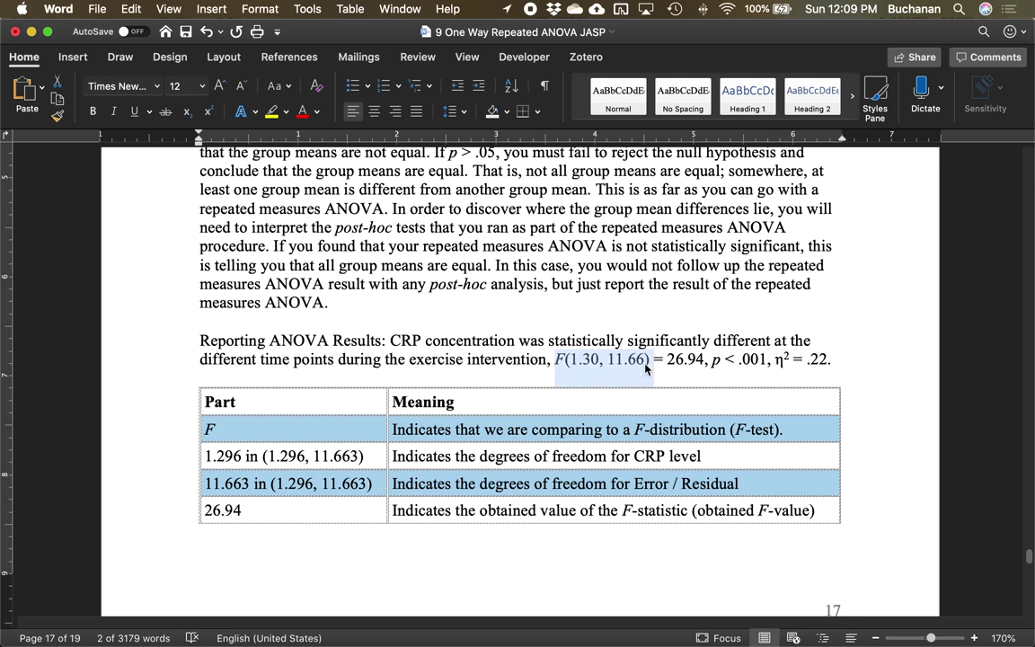
click(547, 365)
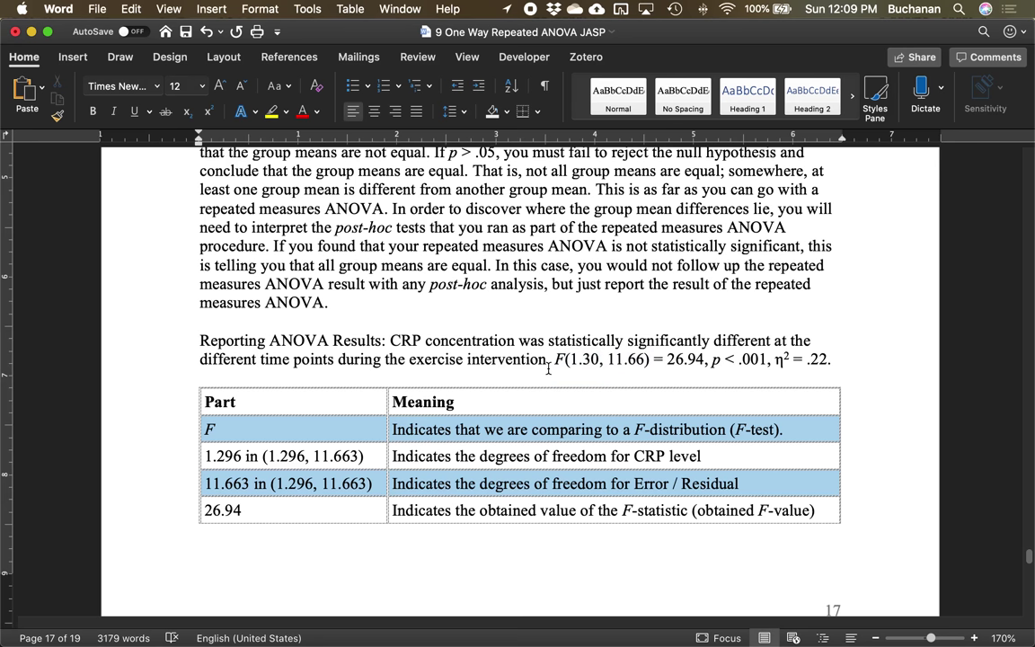
Step: Save the guide document
scroll(548, 369, up, 1)
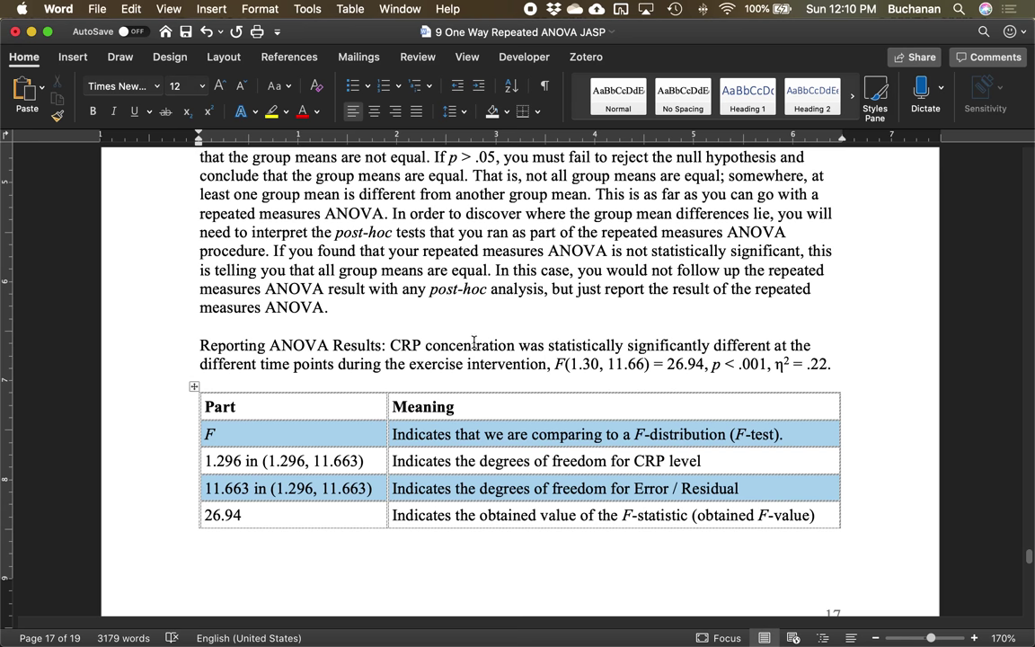
scroll(473, 341, down, 3)
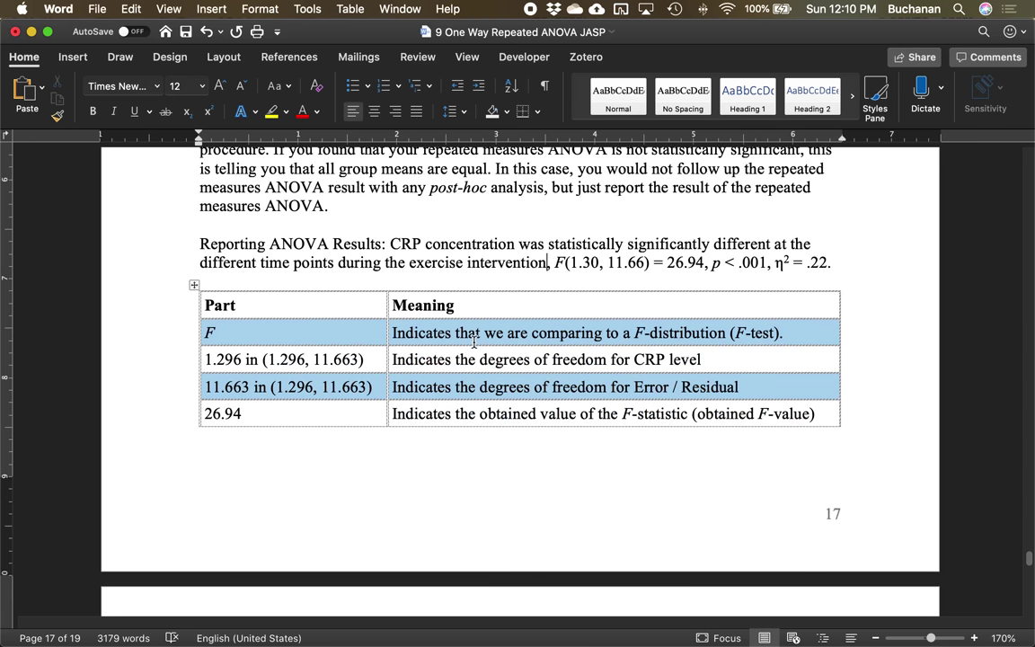
key(super+s)
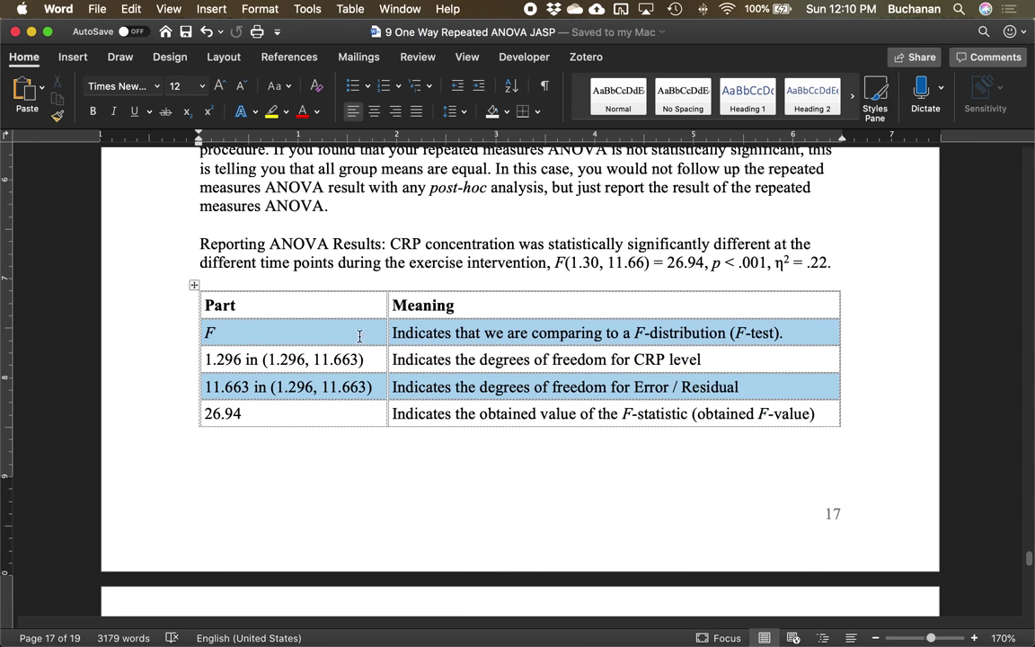
scroll(359, 288, down, 2)
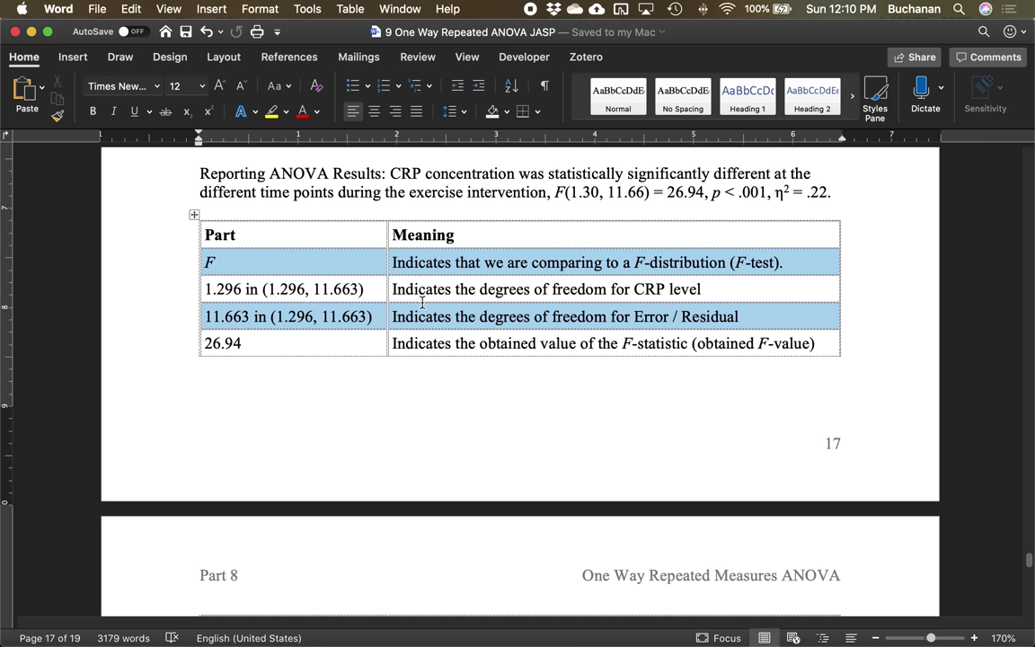
Step: Insert 'corrected' before 'degrees of freedom' in the 1.296 and 11.663 Meaning cells
click(479, 288)
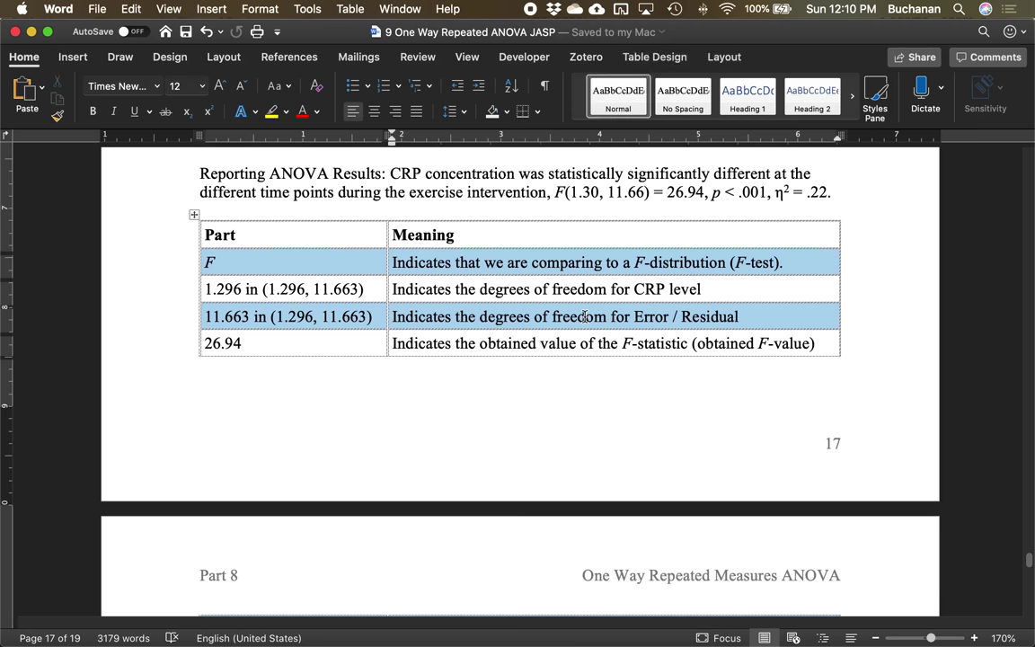
text(corrected)
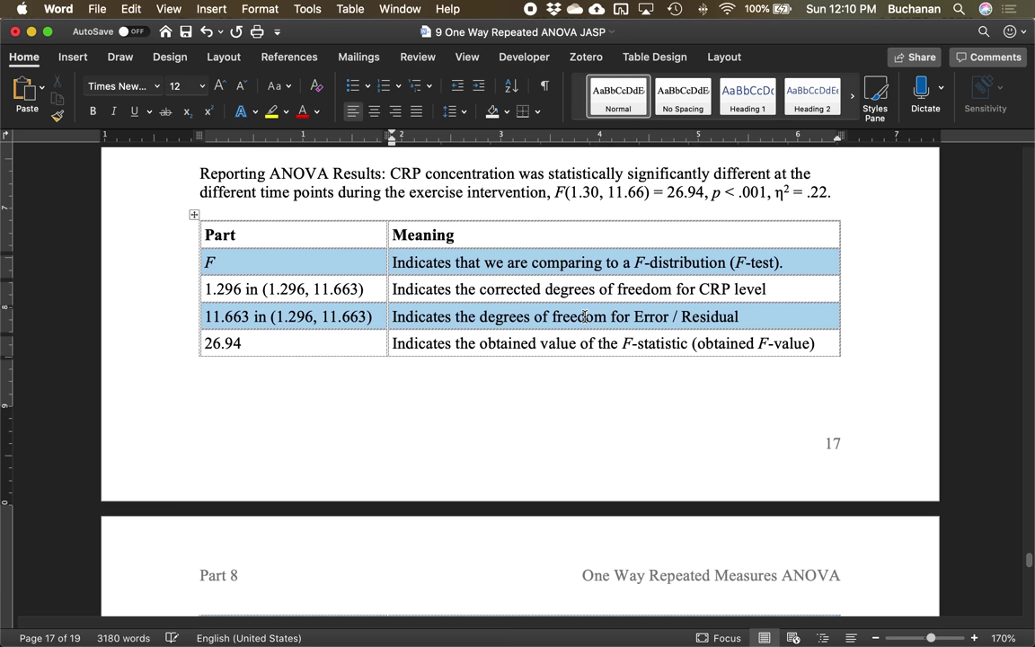
click(482, 324)
text(correct )
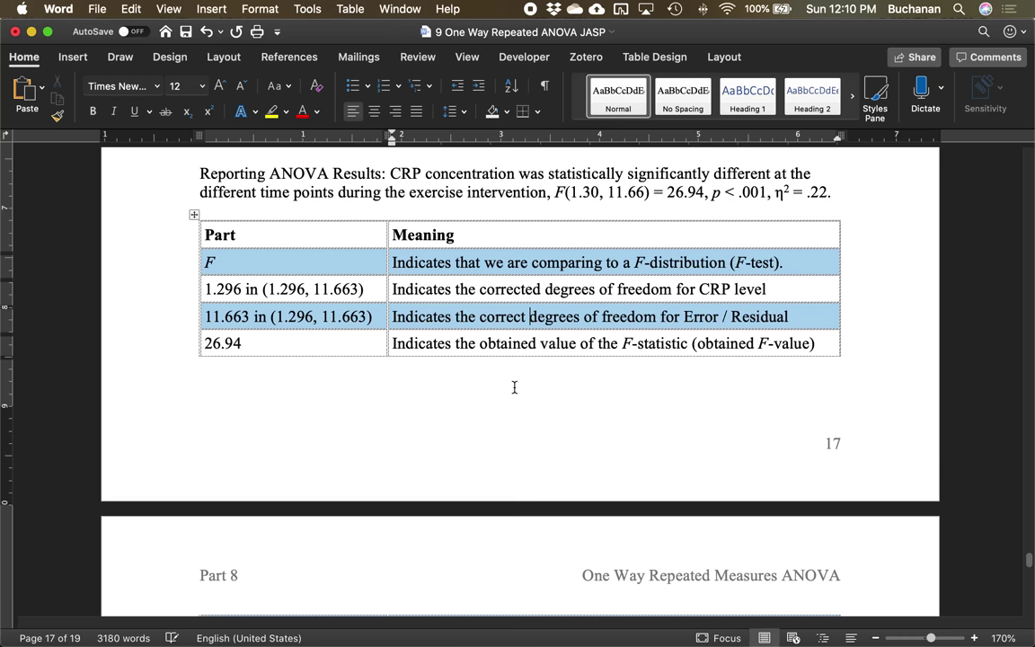
text(ed)
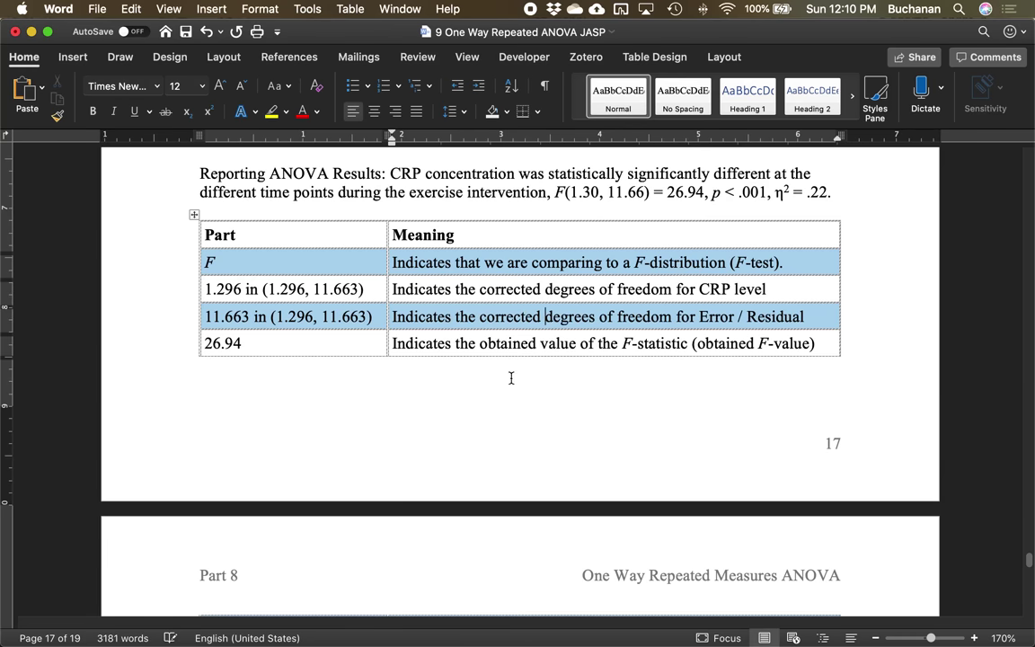
scroll(227, 331, up, 5)
scroll(230, 330, up, 8)
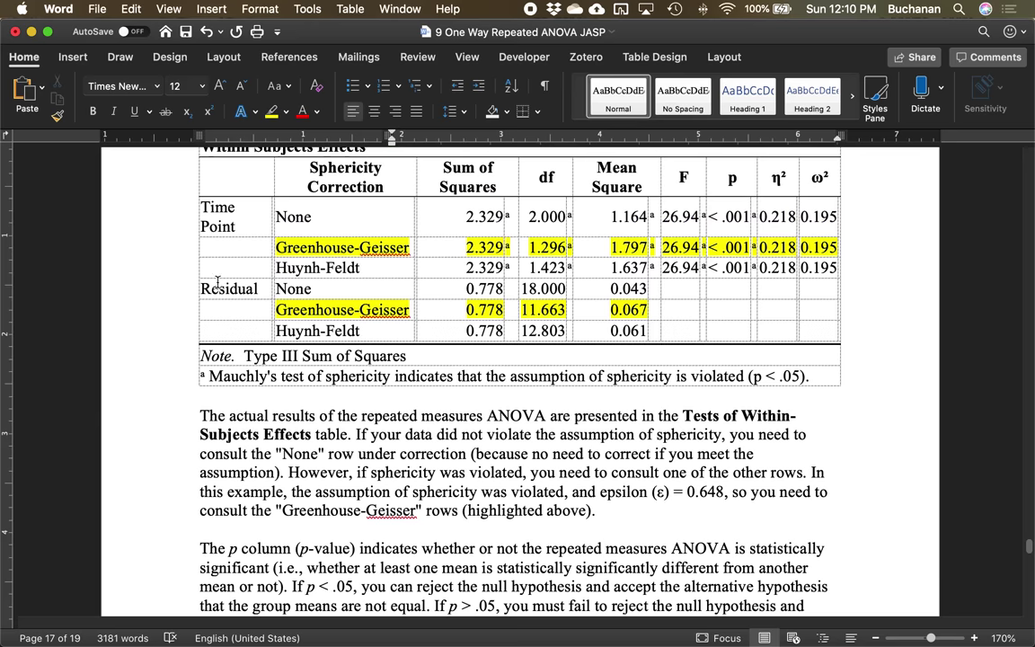
scroll(517, 424, down, 19)
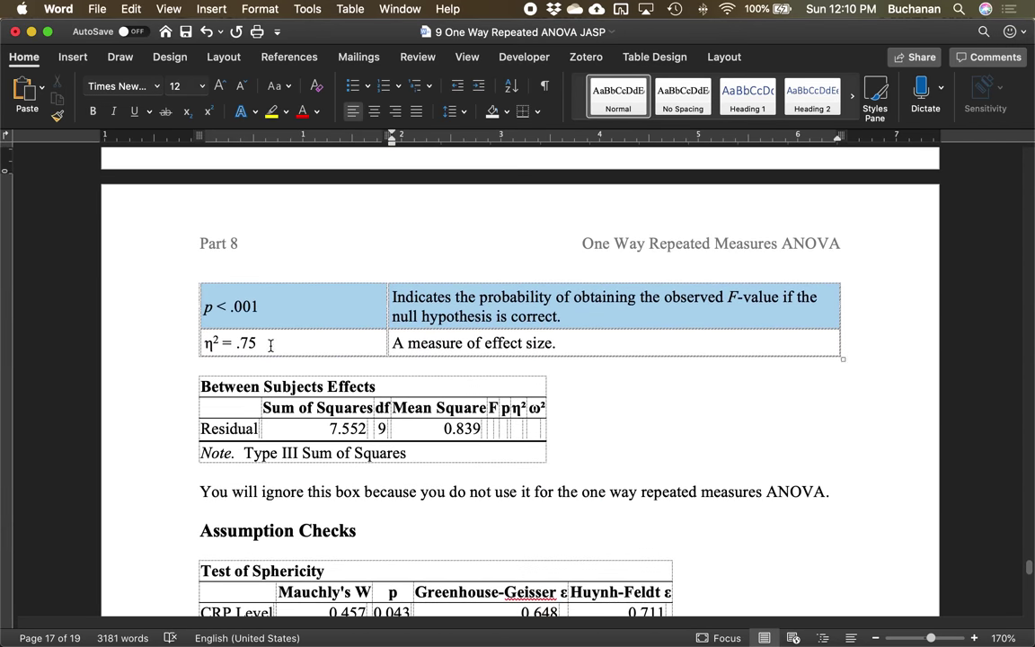
Step: Replace .75 with .22 in the table's η² row and save the document
click(269, 345)
key(BackSpace)
key(BackSpace)
text(22)
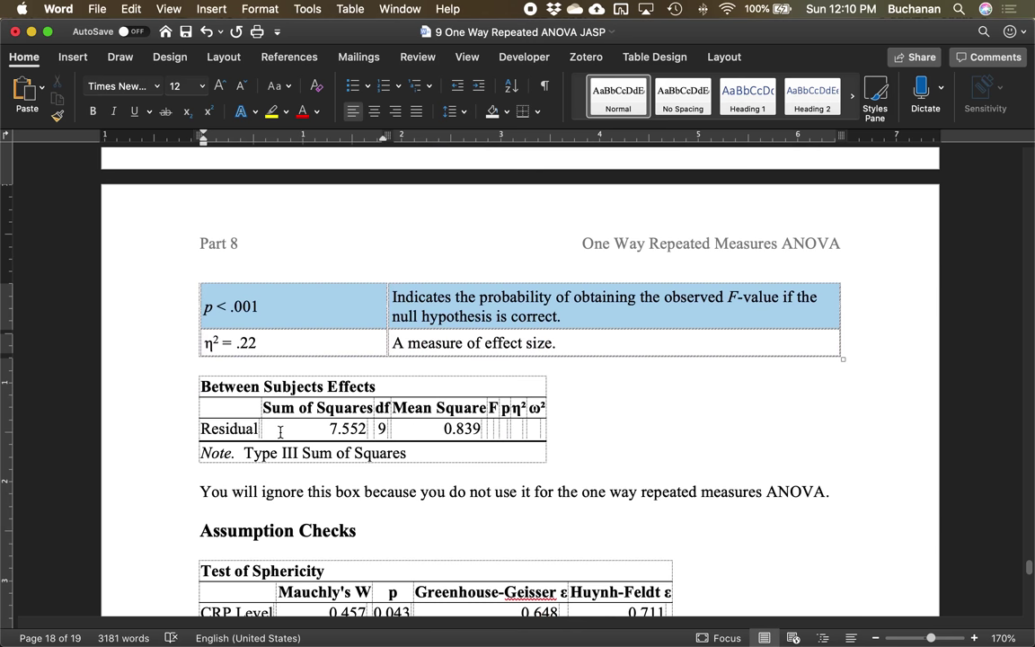
scroll(276, 428, down, 3)
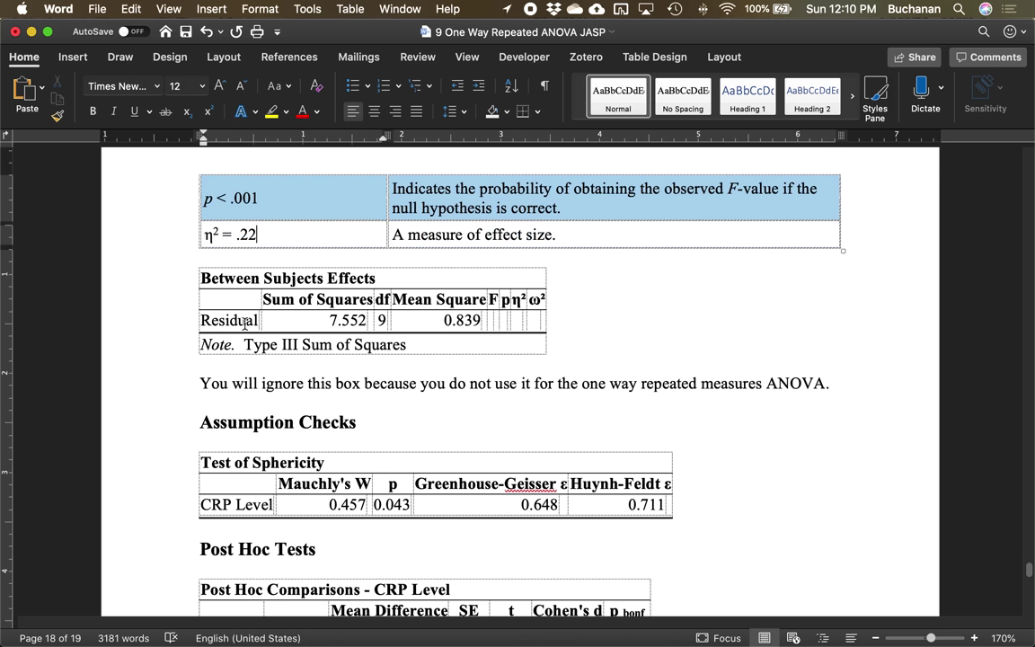
key(super+s)
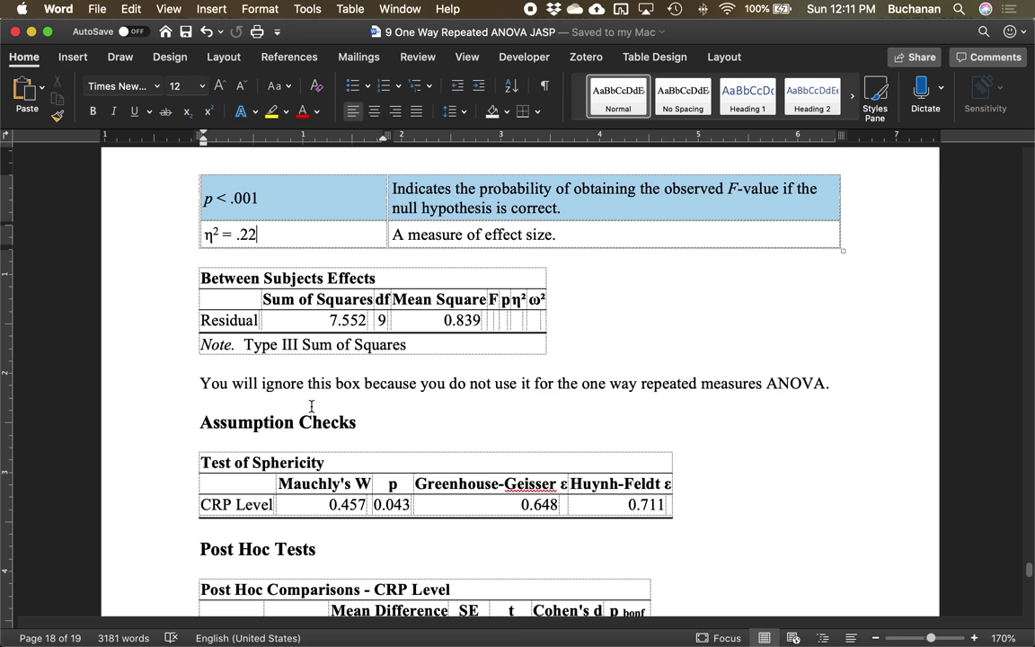
Step: Review the p bonf column of the post hoc table
scroll(526, 316, down, 5)
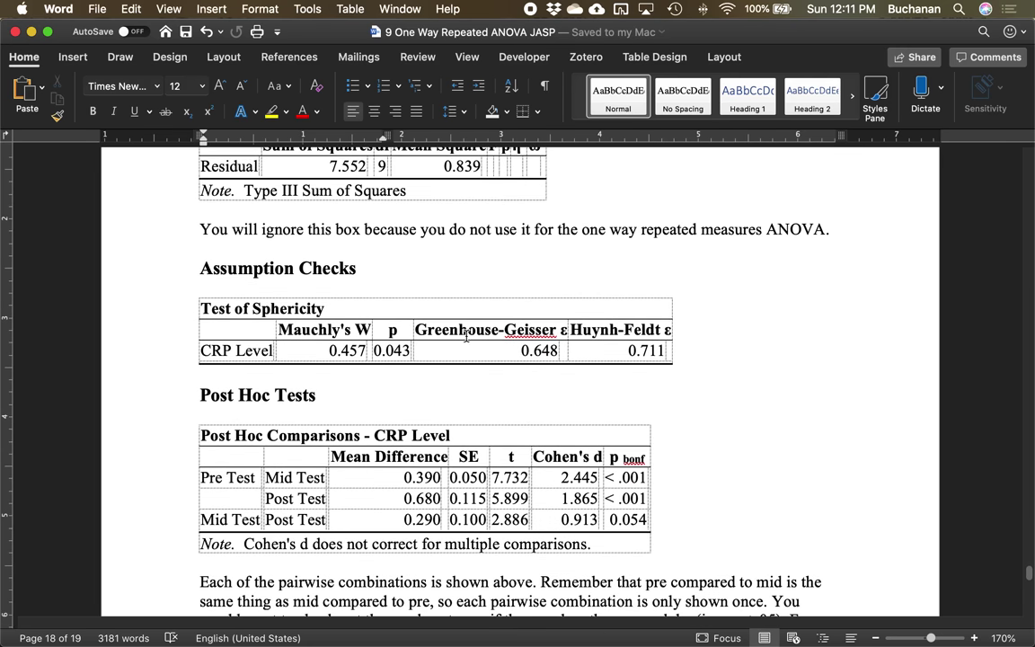
scroll(467, 335, down, 10)
scroll(467, 336, up, 3)
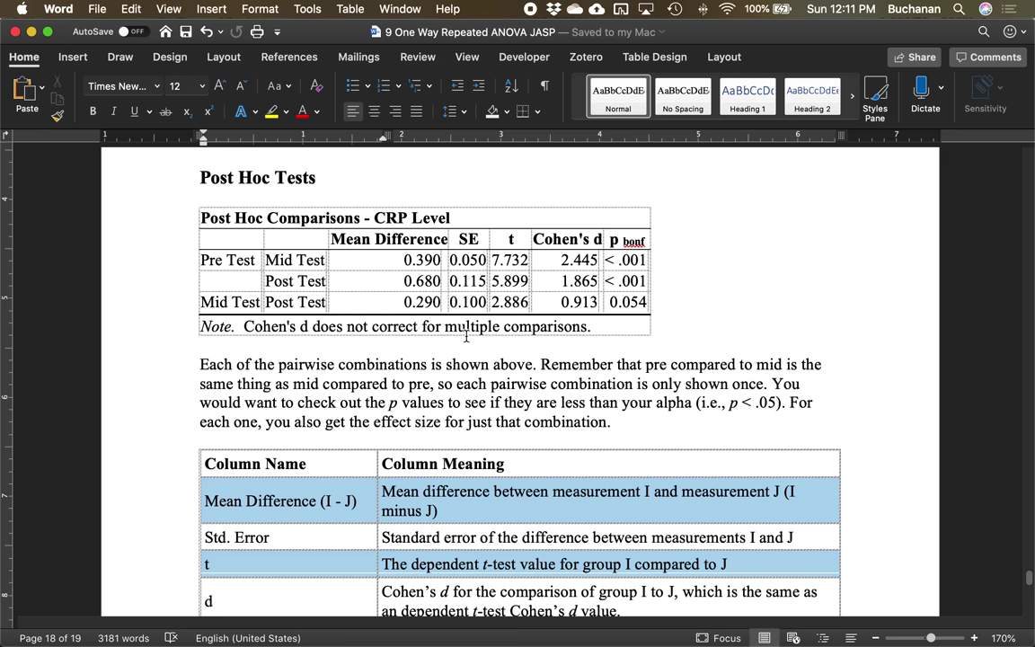
drag(634, 241, 627, 310)
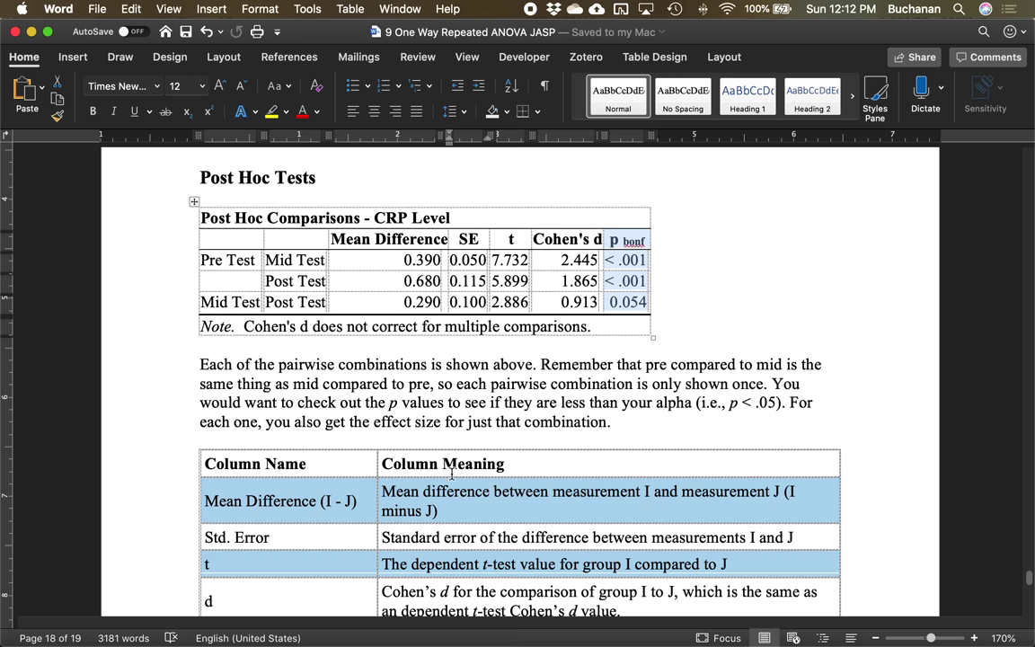
scroll(452, 473, down, 2)
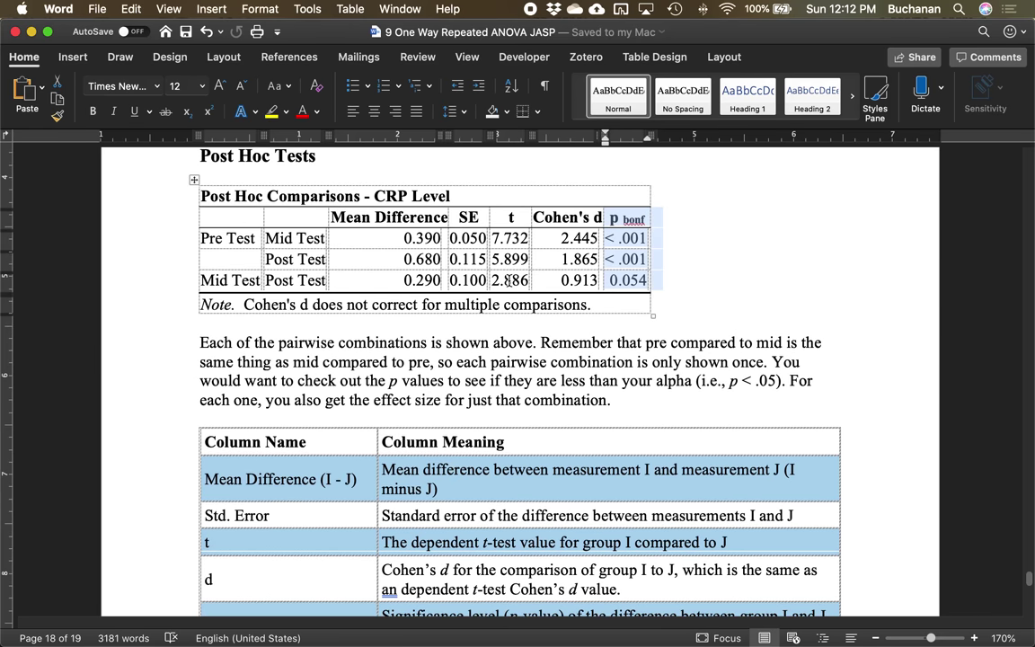
scroll(509, 281, down, 5)
Step: Change 'an dependent t-test' to 'a dependent t-test' in the d row description
click(463, 530)
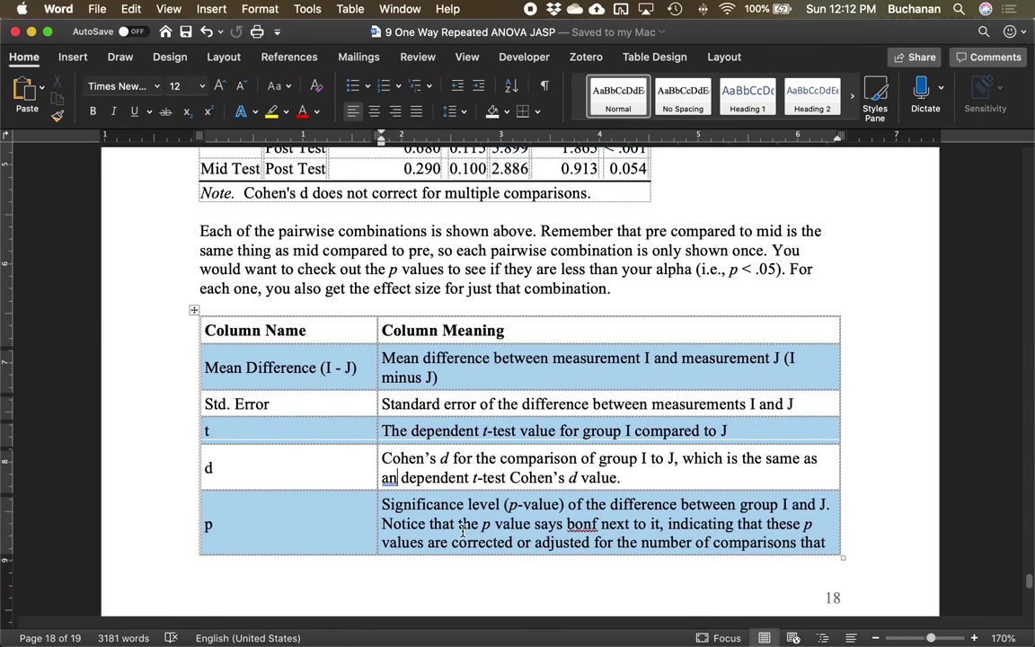
click(397, 477)
key(BackSpace)
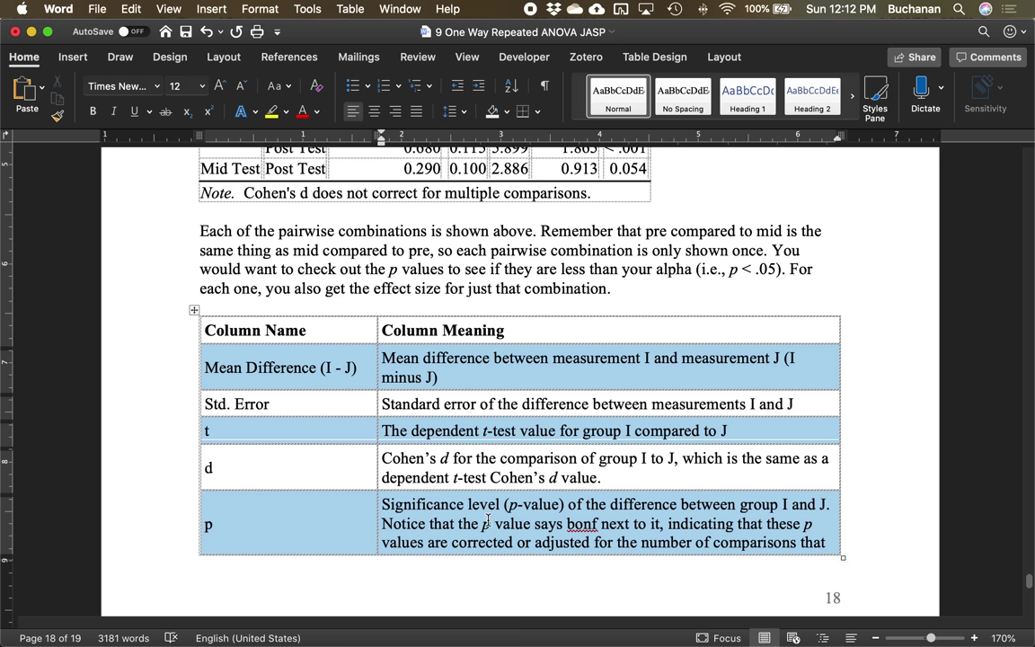
scroll(488, 521, up, 10)
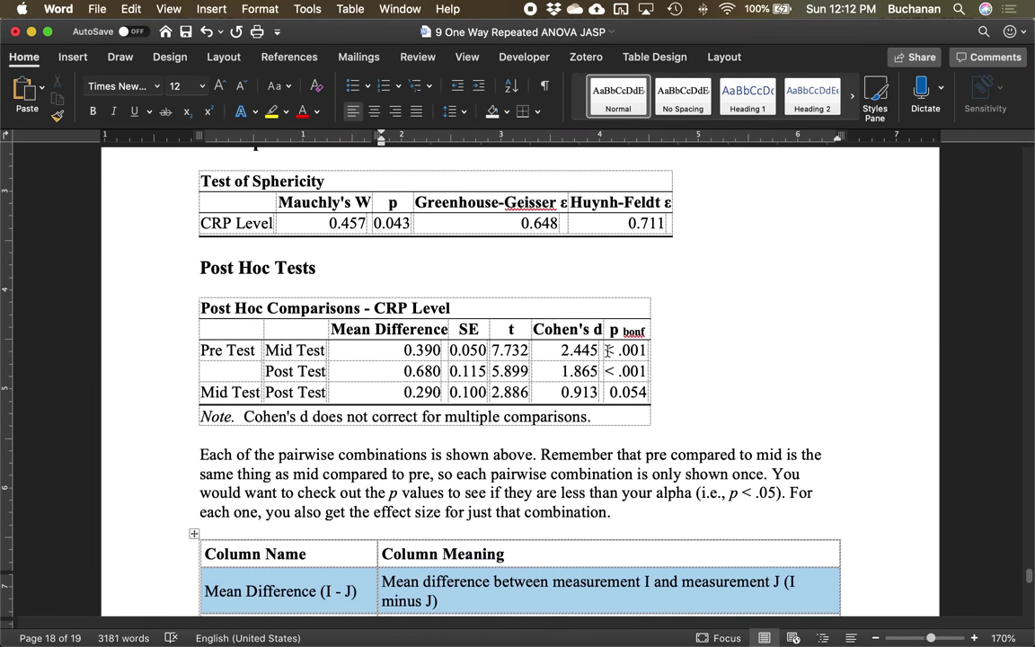
Step: Change 'an' to 'a' before 'dependent t-test' in the table text on page 19
scroll(593, 342, down, 3)
scroll(608, 346, down, 1)
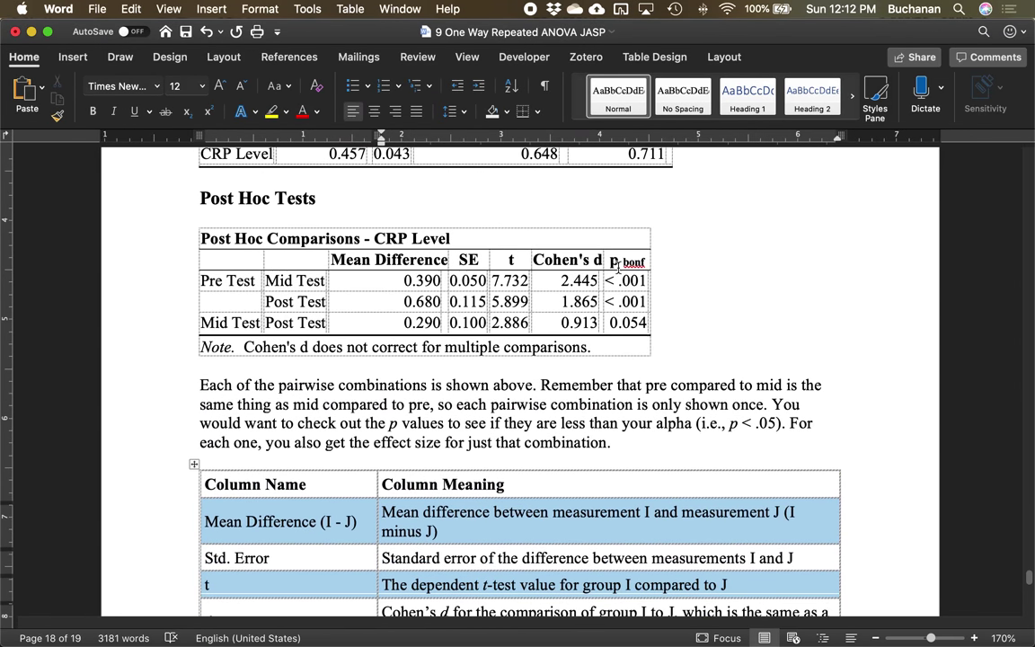
scroll(606, 278, down, 20)
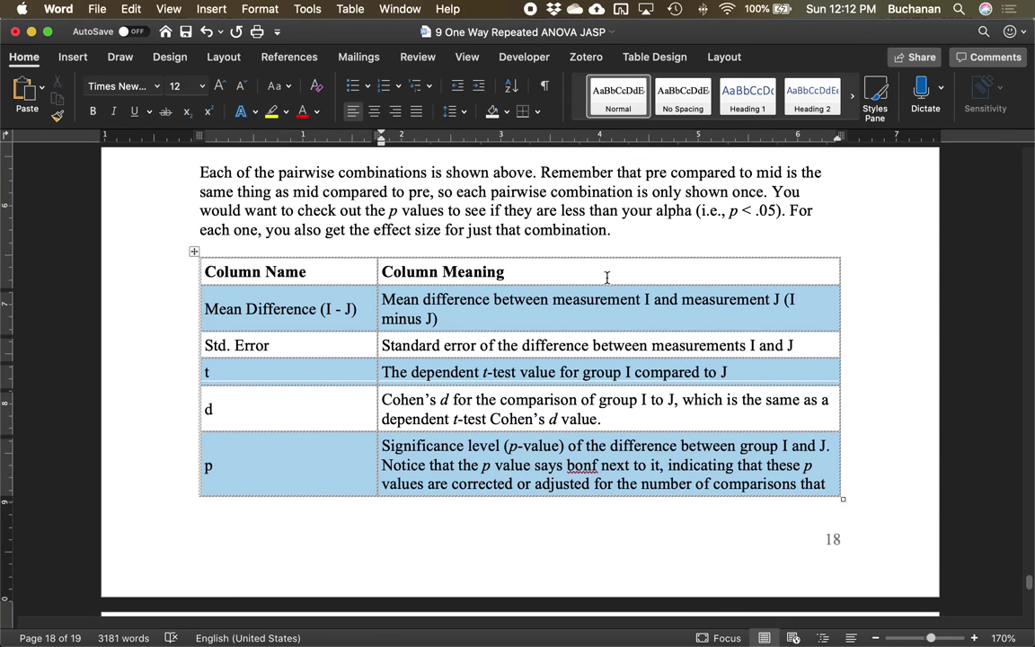
scroll(607, 282, down, 1)
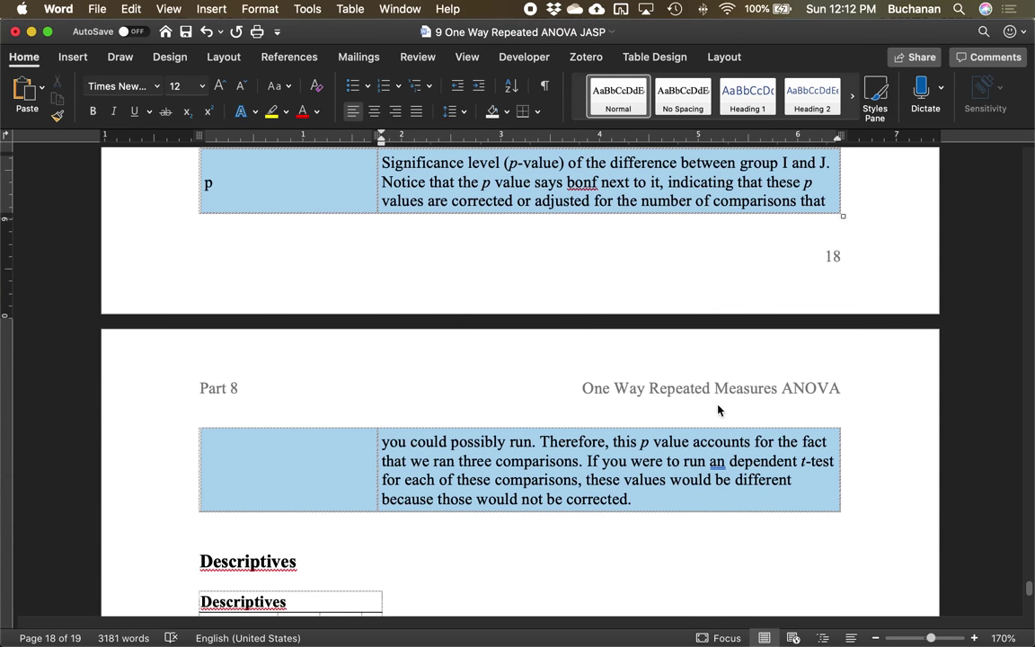
click(726, 464)
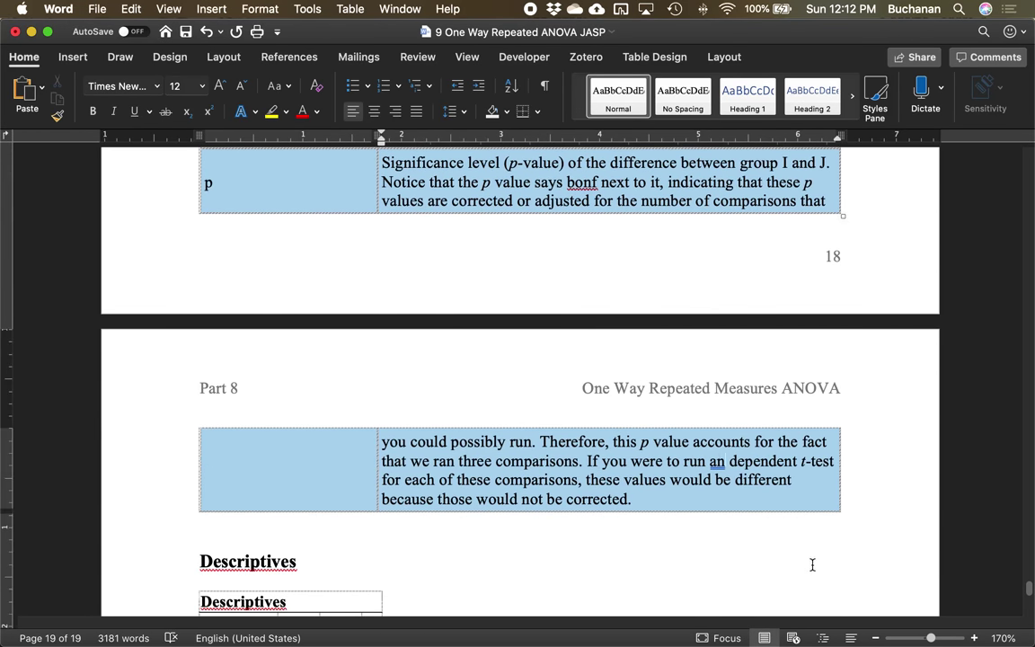
key(BackSpace)
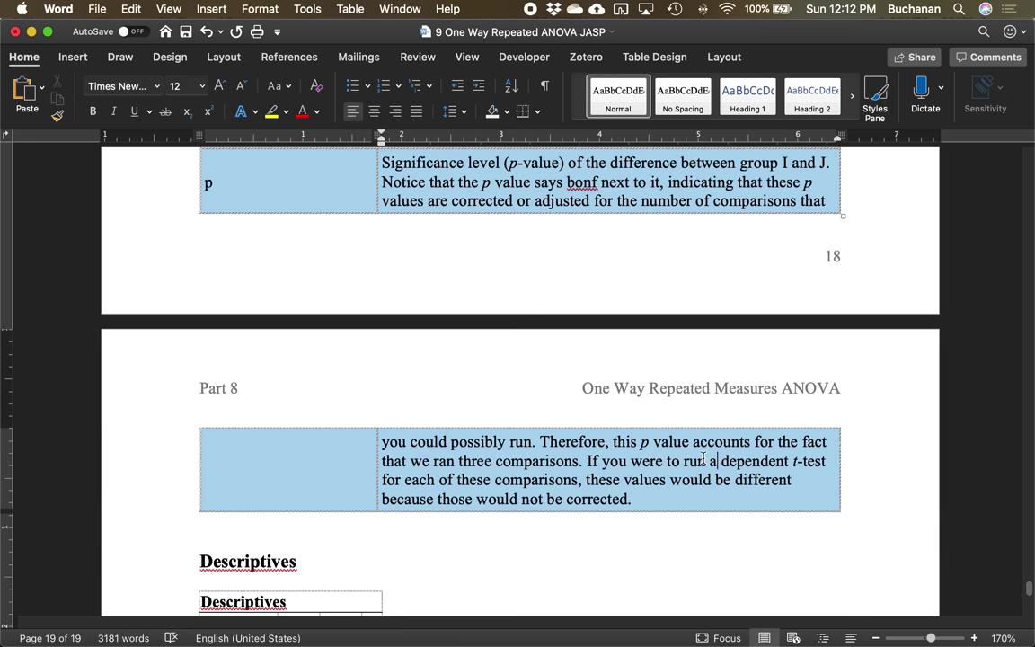
Step: Review the post hoc table's Mid Test row, then move on to the Descriptives table
scroll(710, 458, up, 10)
scroll(703, 456, up, 5)
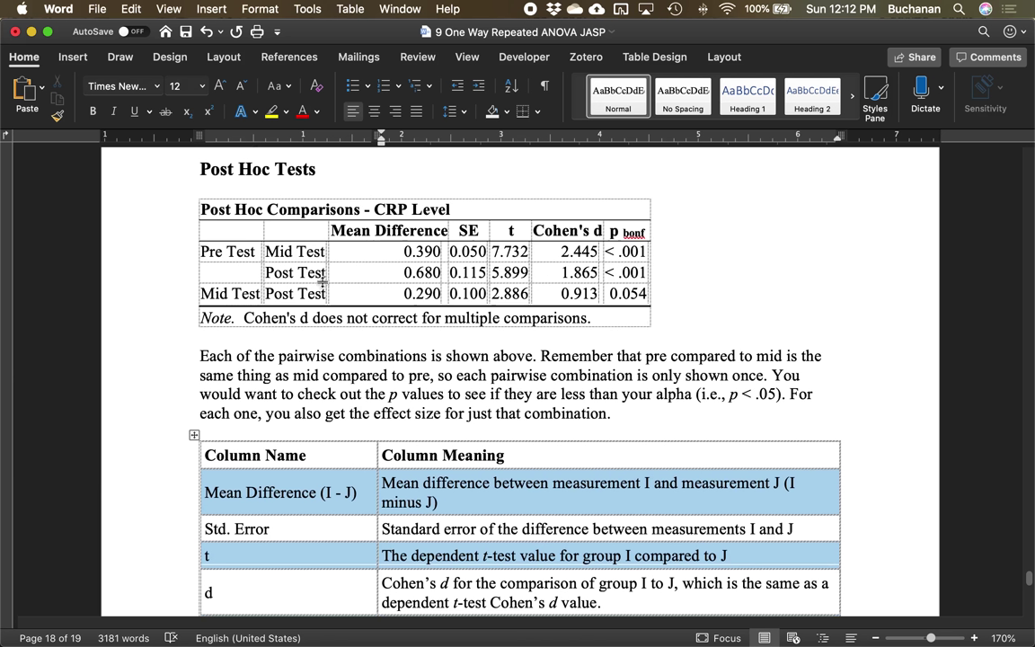
drag(272, 293, 629, 298)
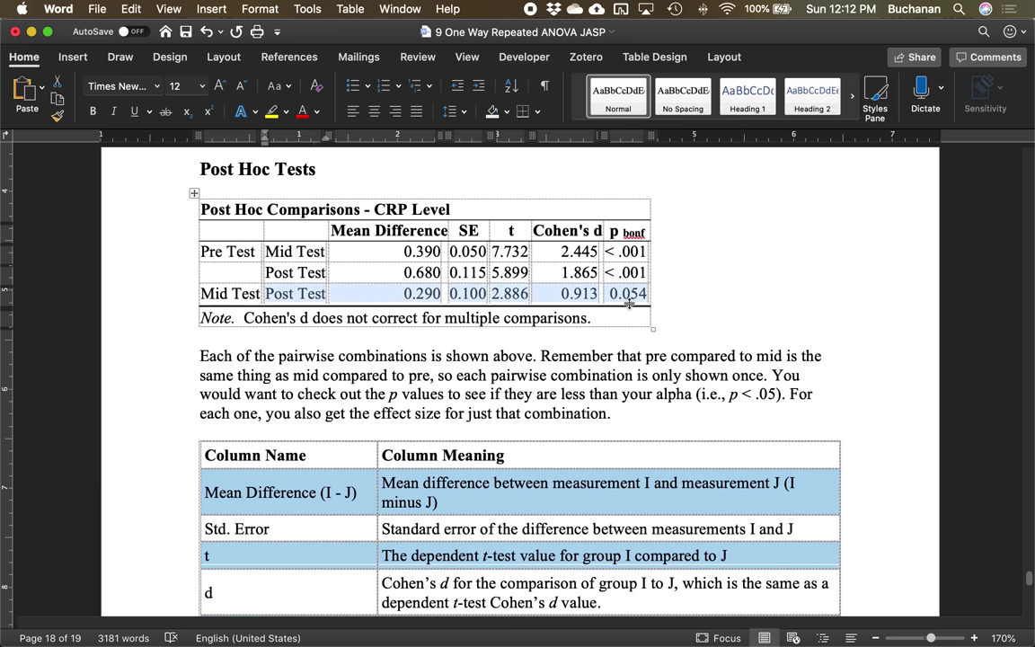
click(573, 252)
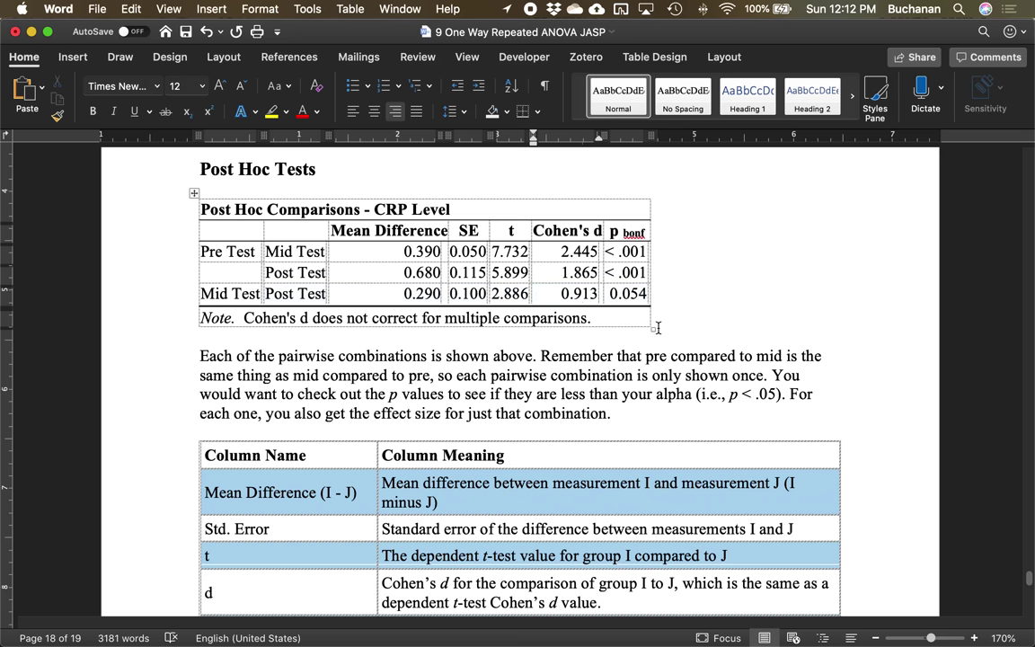
scroll(607, 319, down, 6)
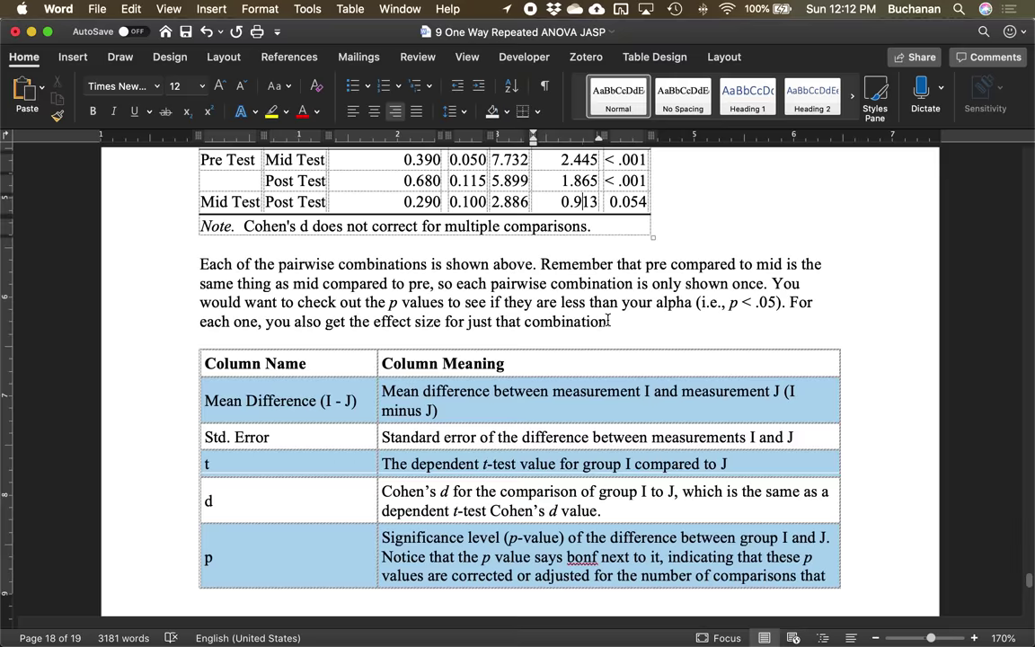
scroll(608, 320, down, 5)
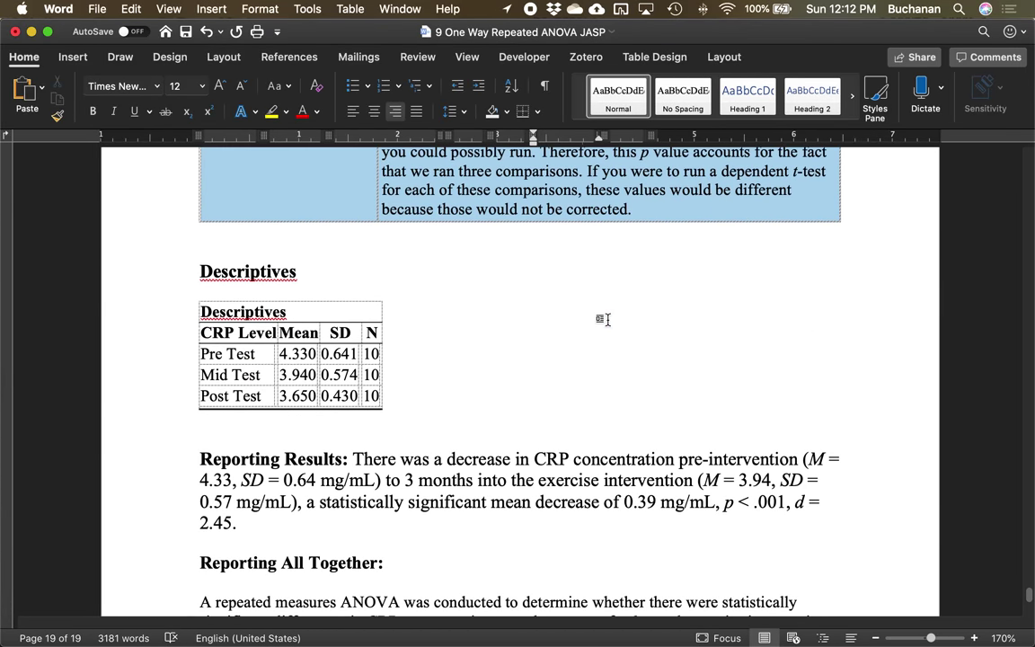
Step: Copy JASP's Time Point Marginal Means table (means 4.330, 3.940, 3.650) and return to Word
key(ctrl+Up)
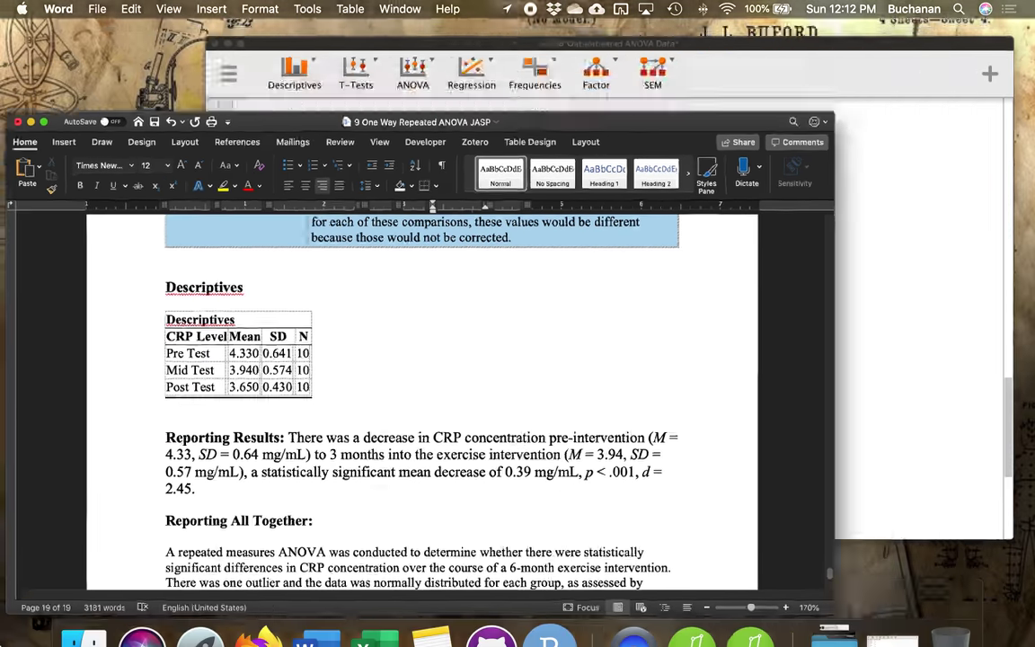
click(754, 224)
scroll(415, 432, down, 4)
scroll(415, 432, down, 3)
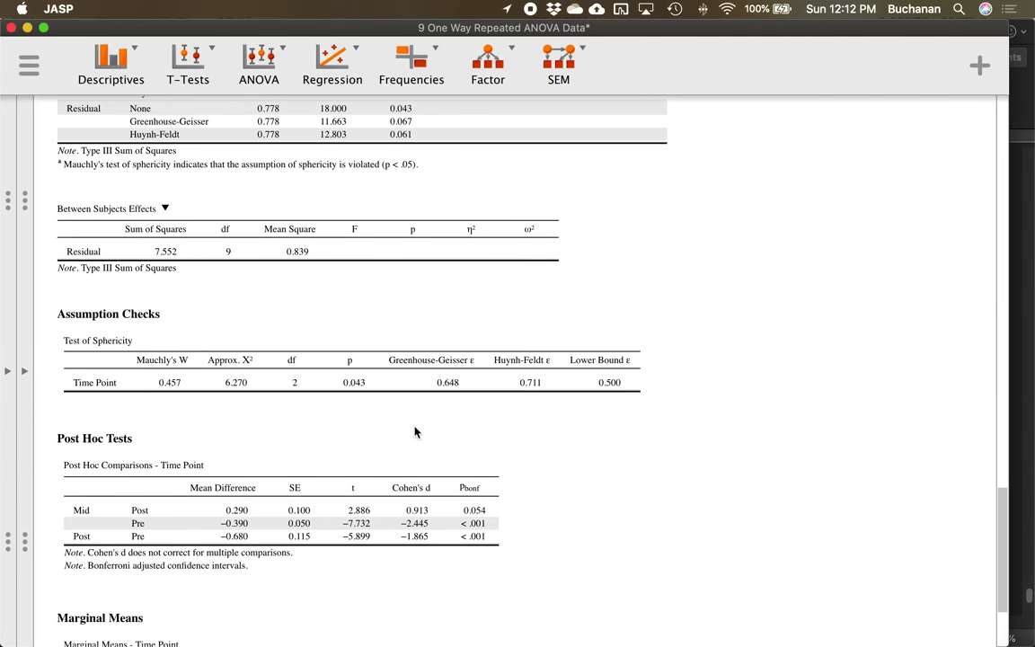
click(153, 475)
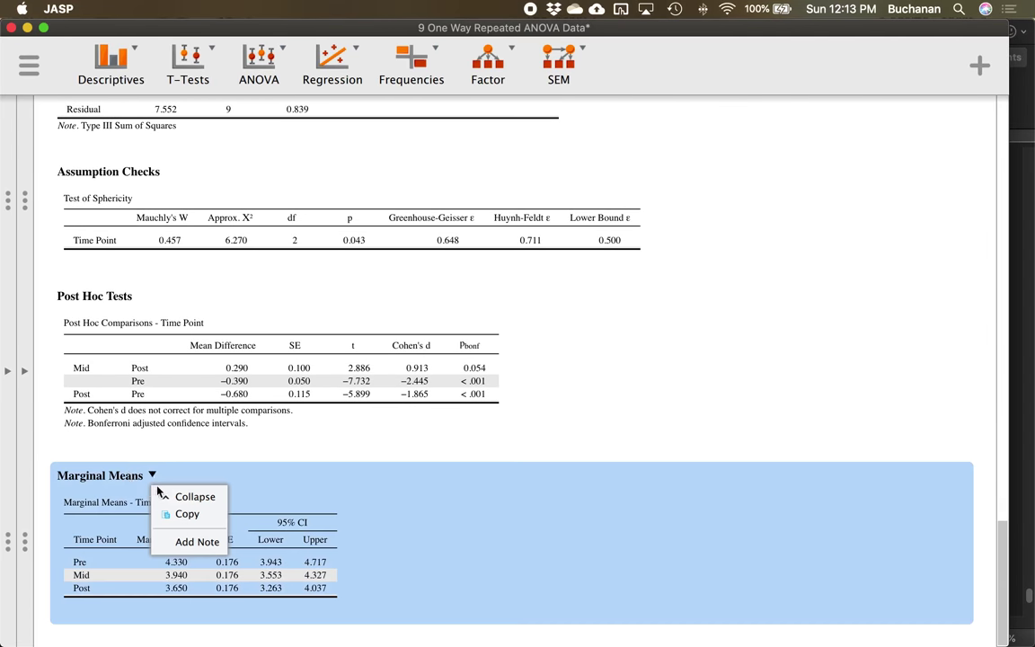
click(180, 514)
key(ctrl+Up)
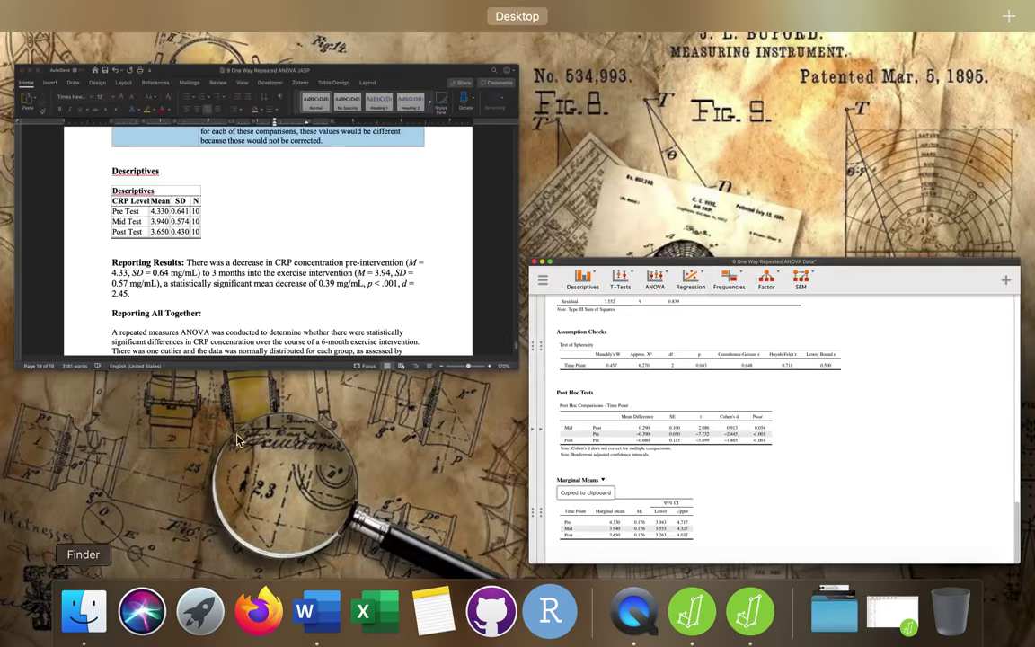
click(255, 222)
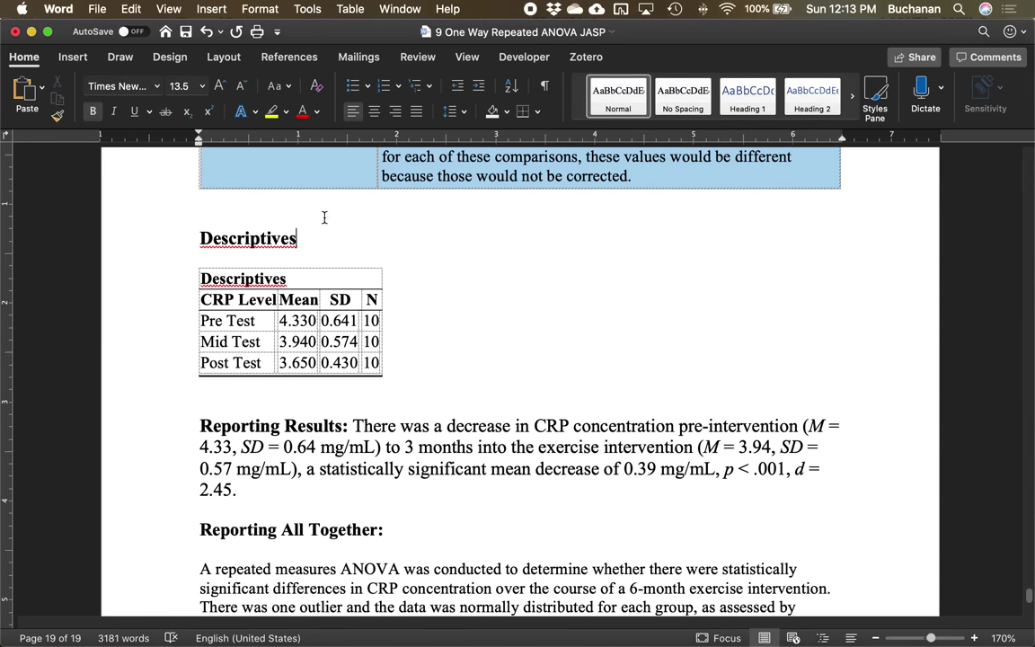
Step: Paste the Time Point Marginal Means table on a new line above the Descriptives heading
key(Return)
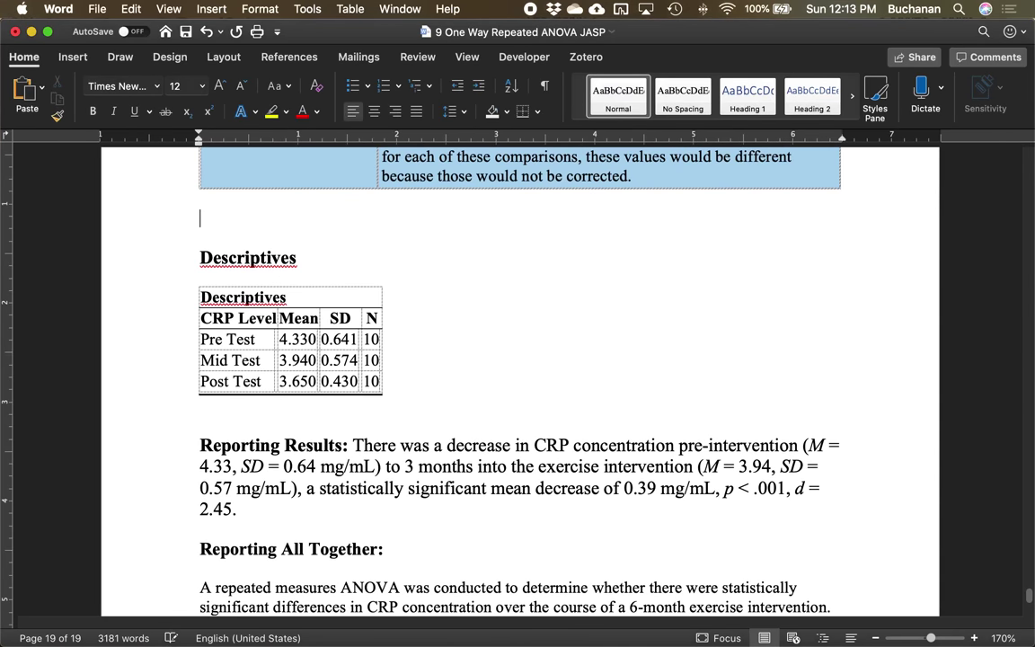
key(super+v)
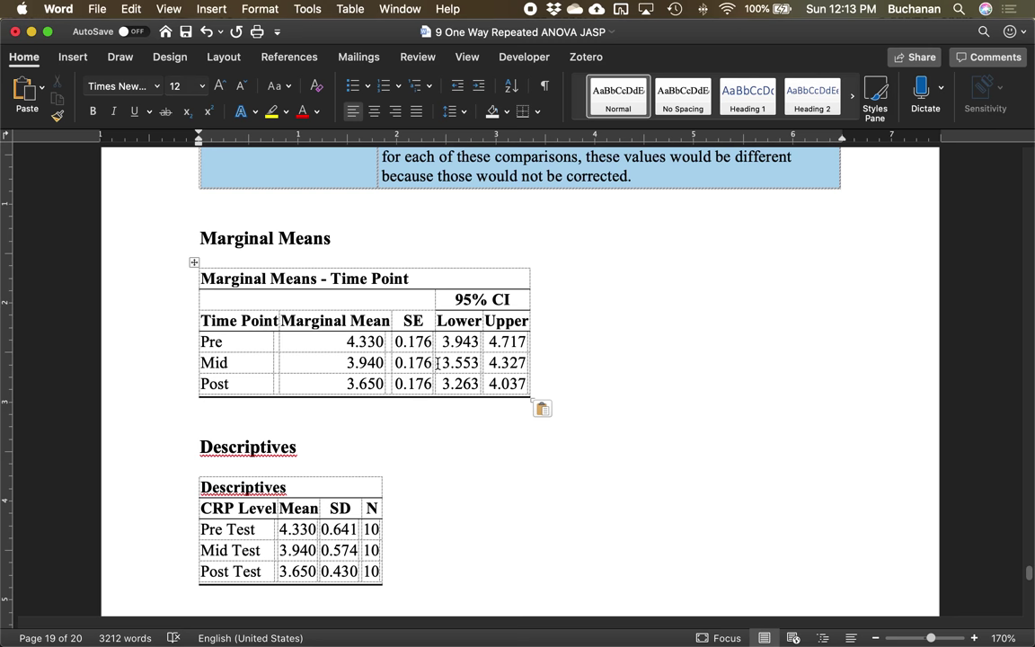
scroll(438, 362, down, 2)
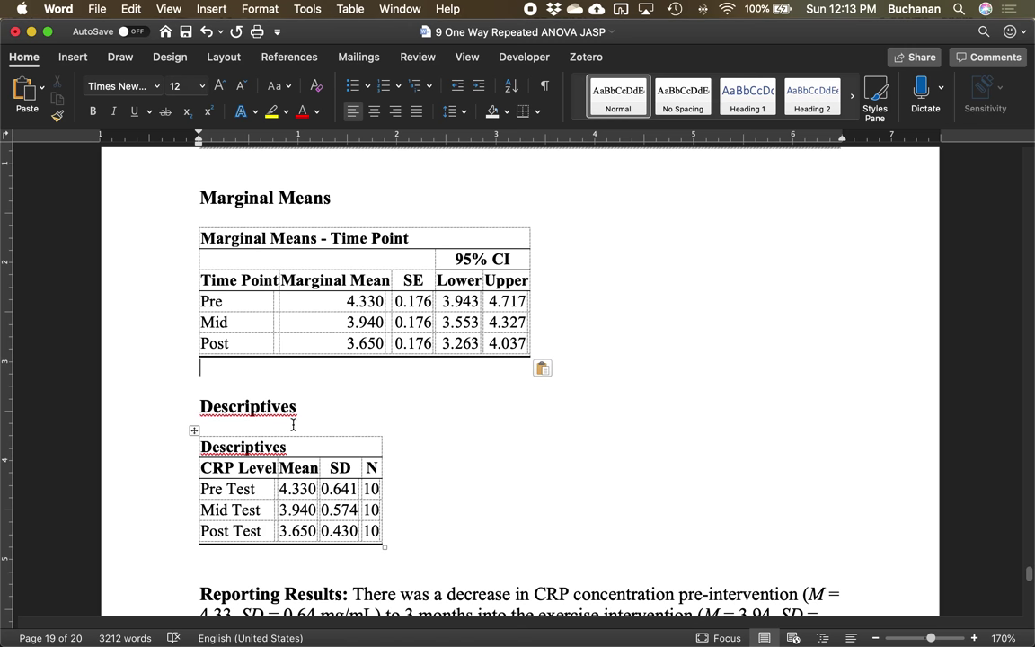
scroll(293, 424, down, 5)
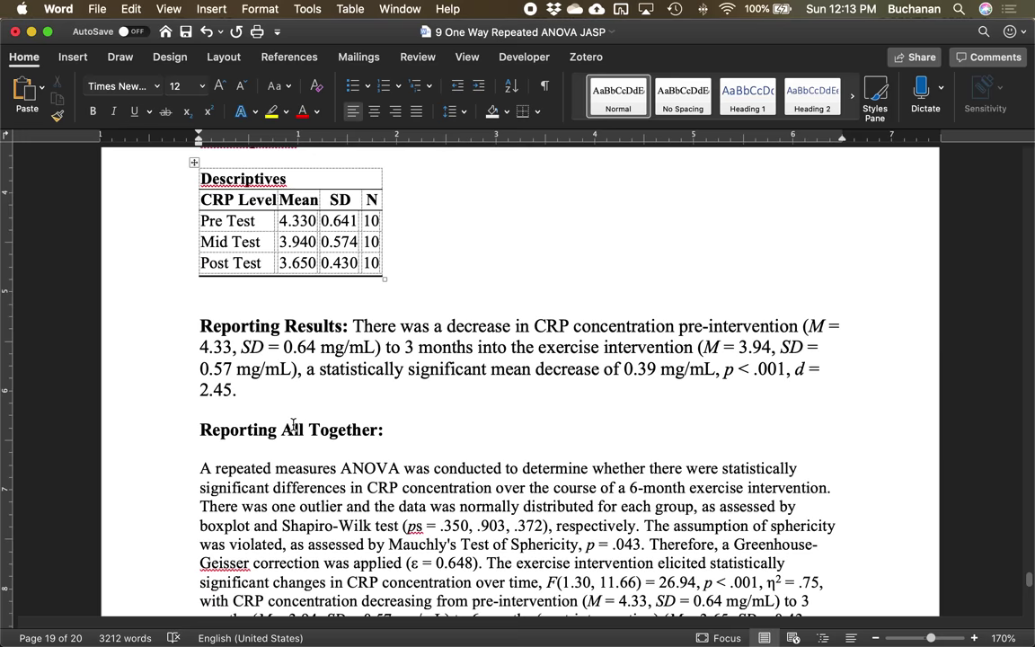
scroll(305, 426, up, 20)
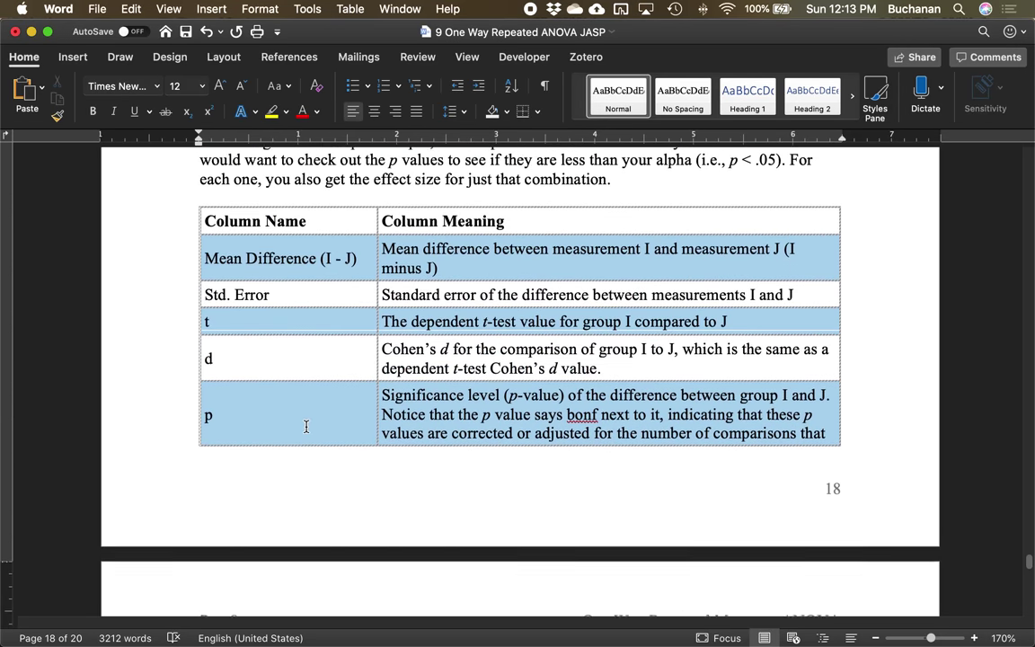
scroll(494, 334, down, 17)
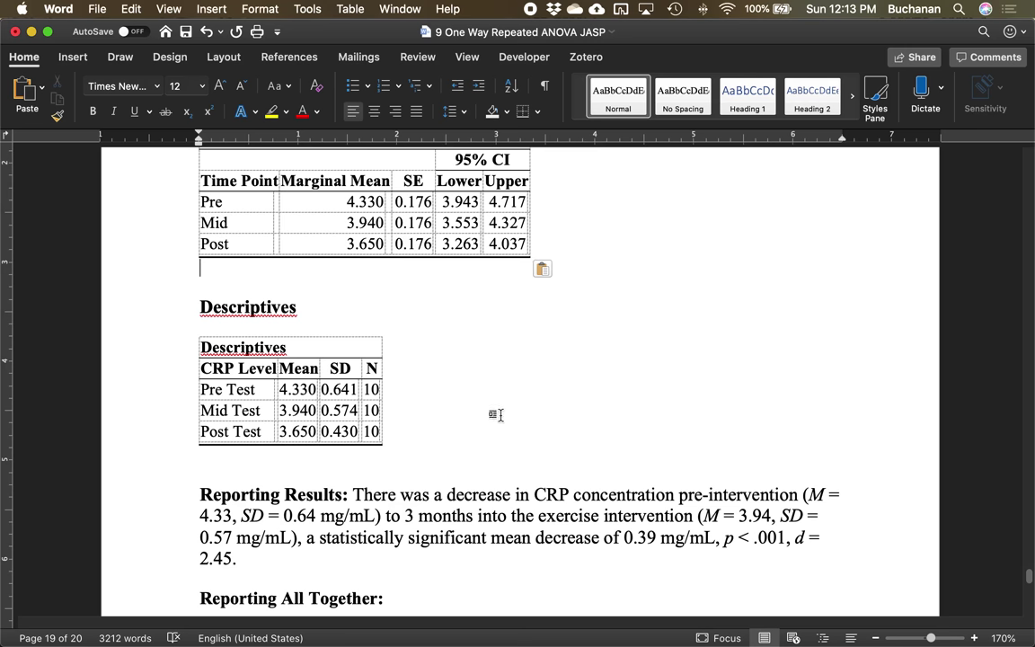
scroll(499, 414, down, 5)
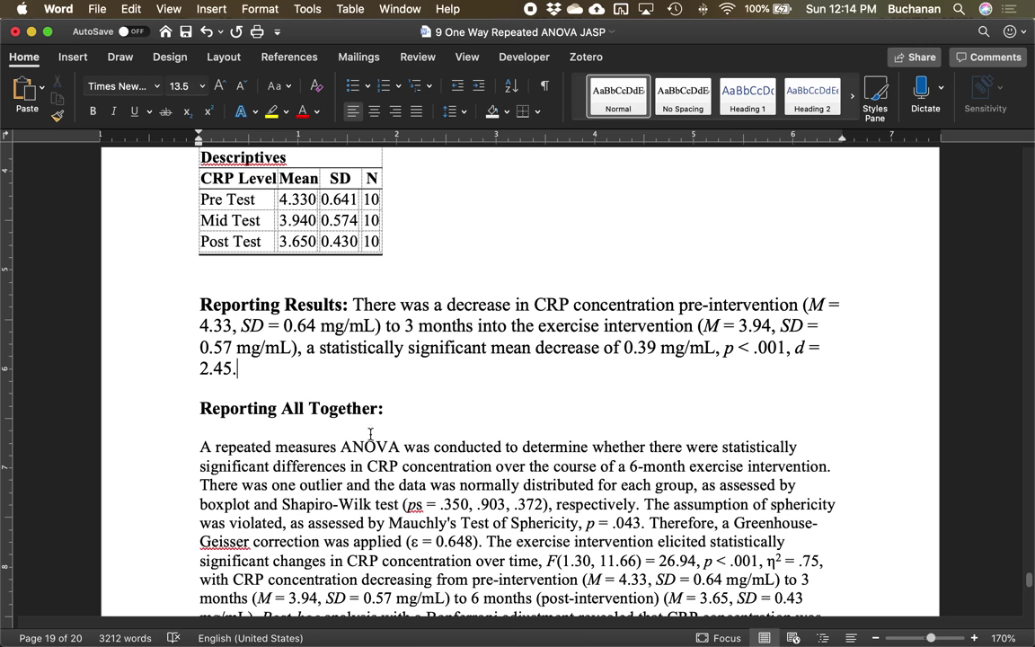
Step: Change the Reporting Results paragraph from 13.5 pt to 12 pt font size
scroll(370, 435, down, 3)
scroll(370, 435, up, 4)
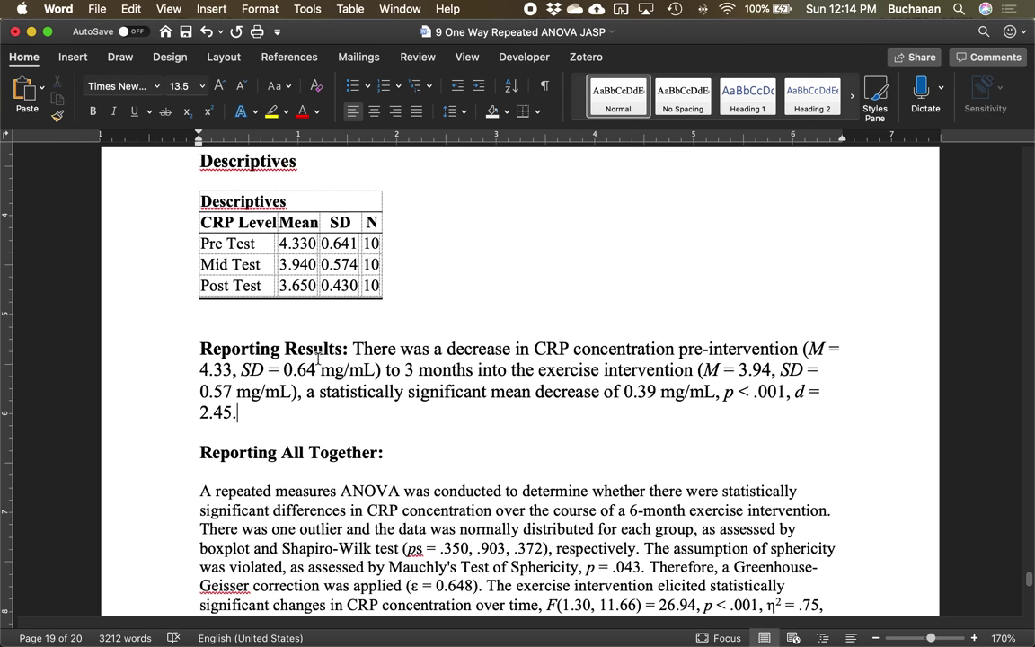
click(345, 348)
click(732, 392)
drag(319, 393, 237, 414)
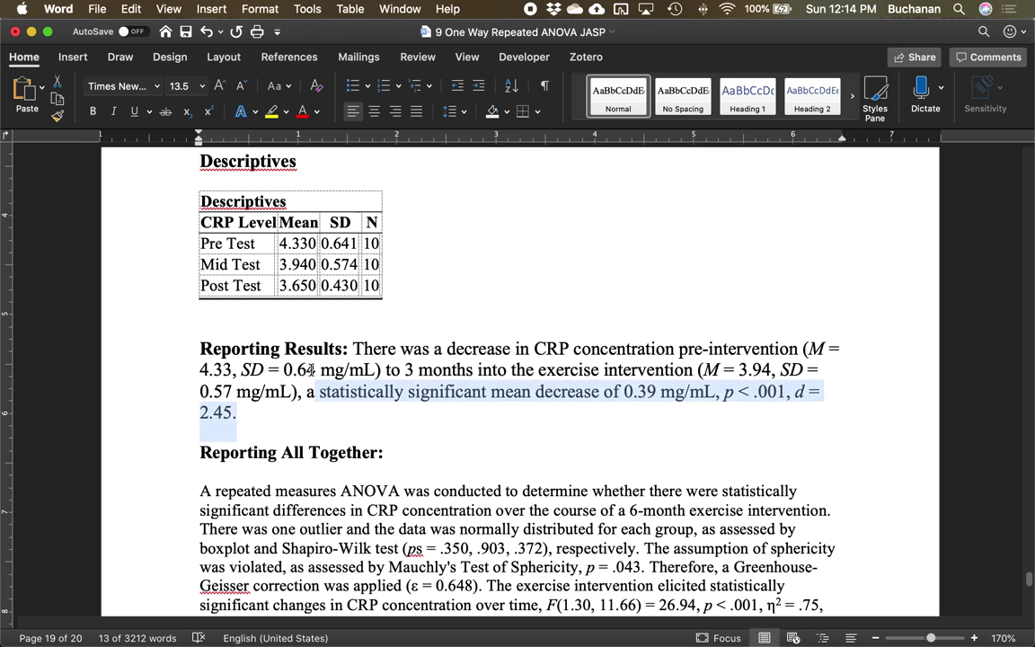
click(220, 412)
drag(198, 405, 189, 350)
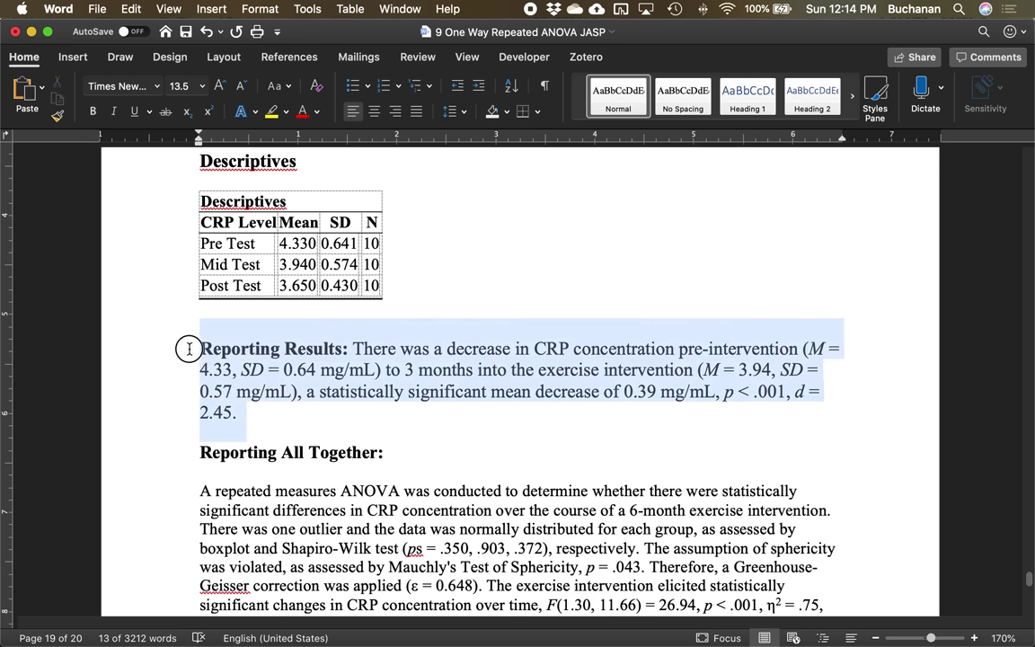
click(201, 86)
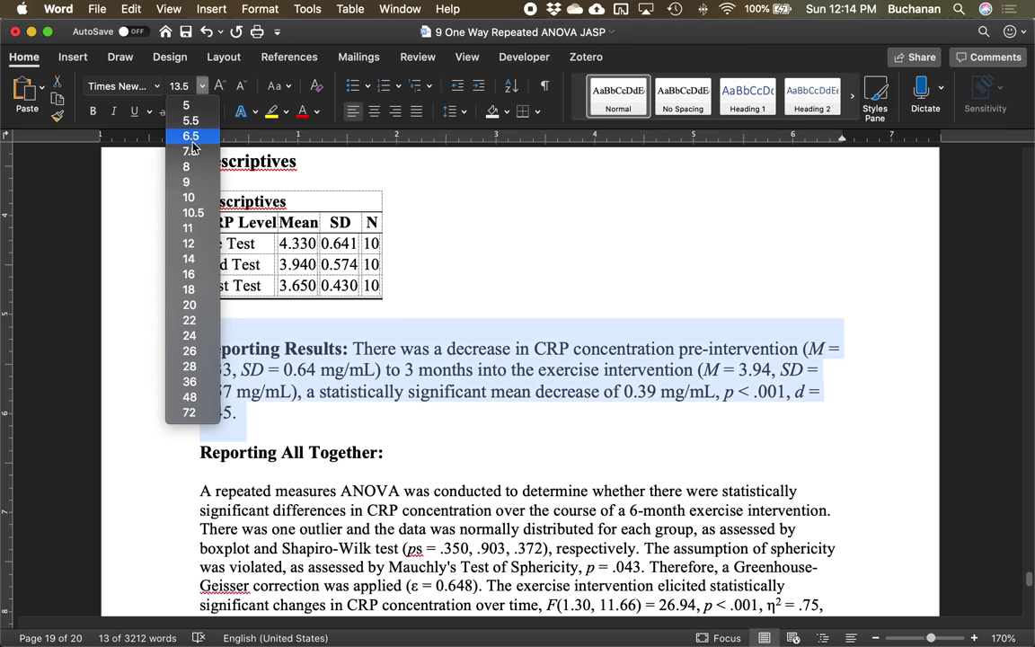
click(189, 244)
click(397, 393)
scroll(399, 395, down, 3)
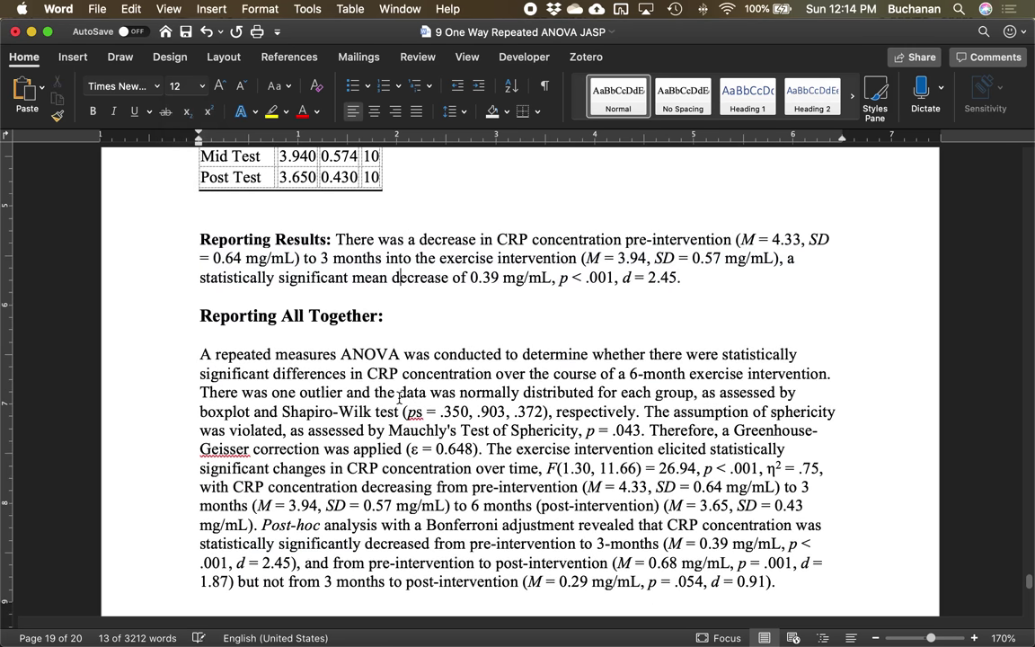
scroll(399, 398, down, 1)
scroll(321, 319, down, 3)
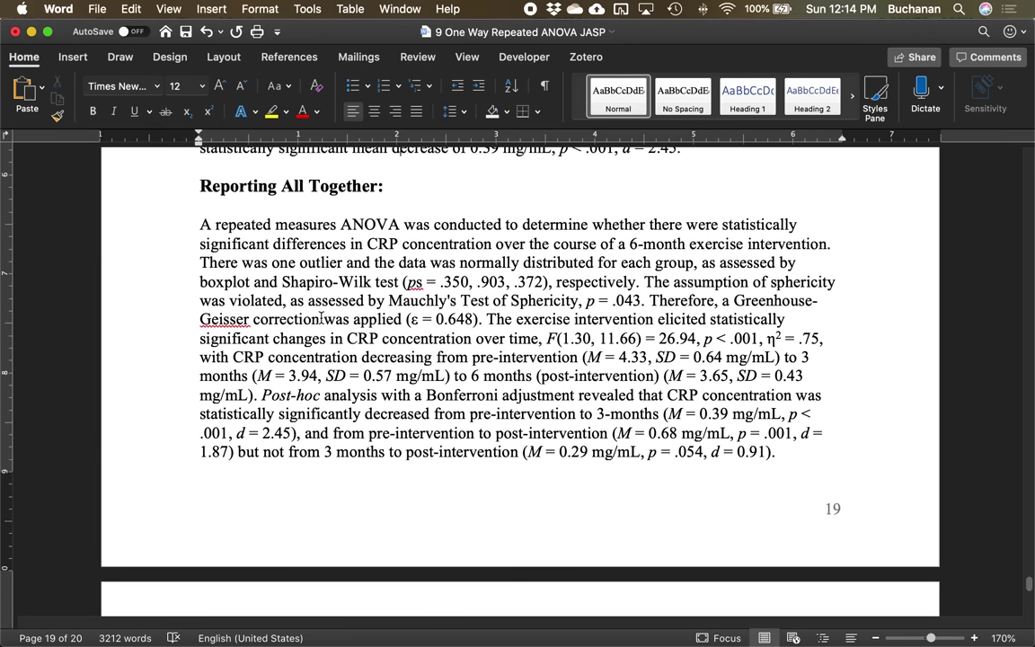
scroll(447, 344, down, 6)
scroll(492, 444, up, 11)
scroll(492, 444, down, 1)
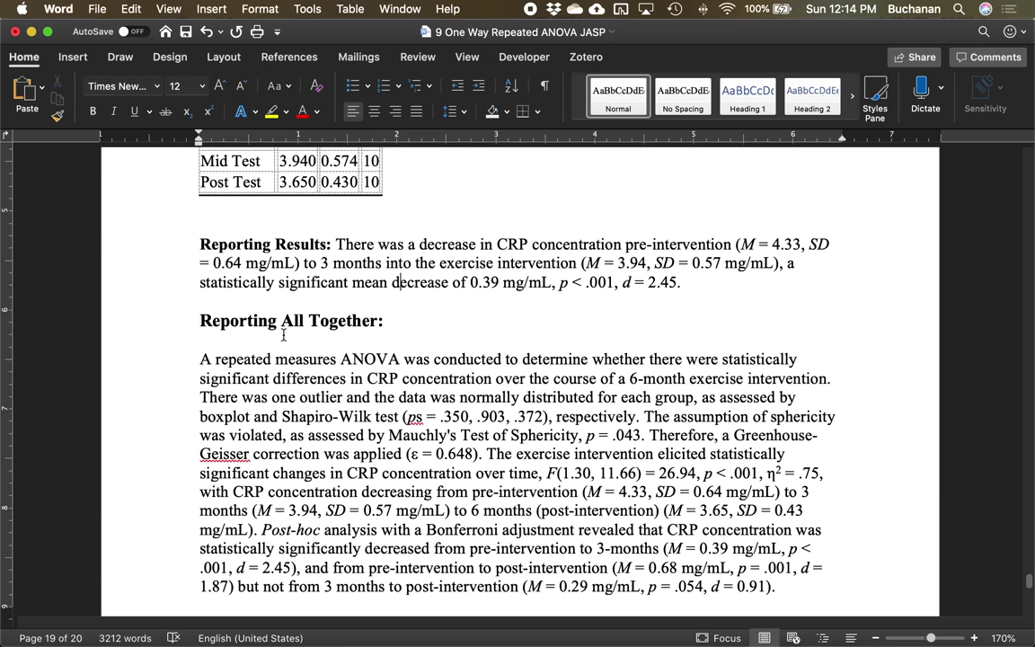
Step: Add 'in the post test measurement' after 'outlier' and change η² from .75 to .22
click(223, 355)
drag(224, 355, 797, 379)
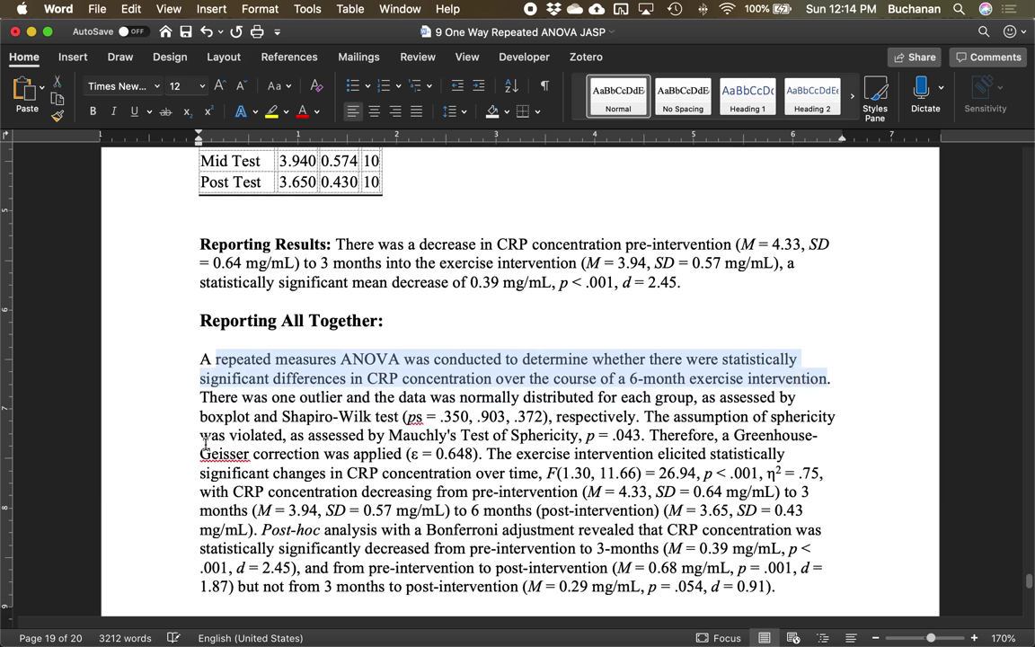
click(349, 397)
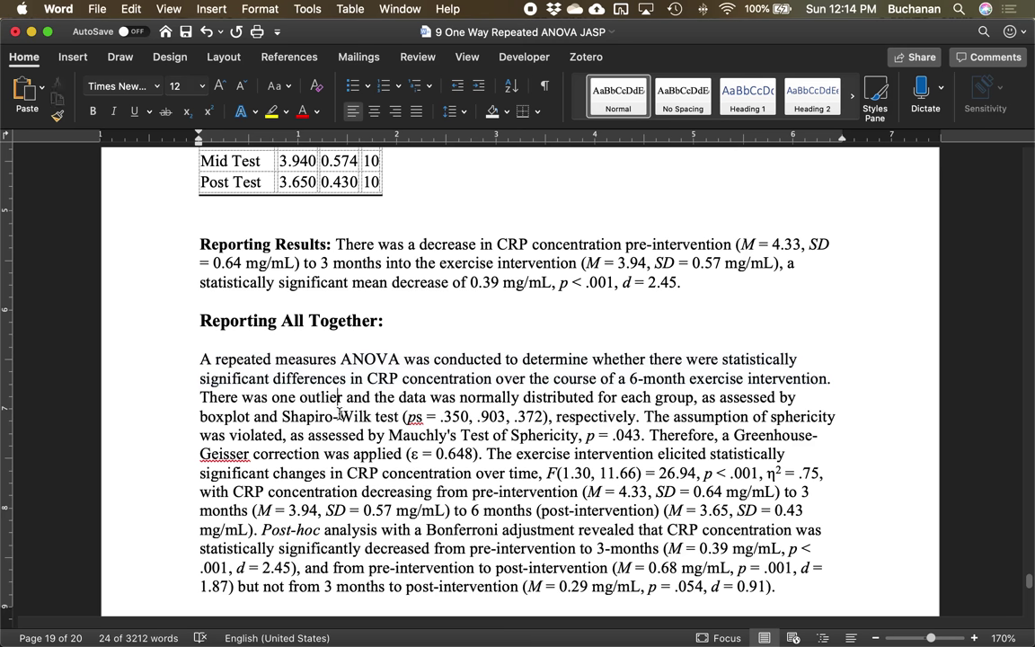
text(,)
key(BackSpace)
text(in the post teat)
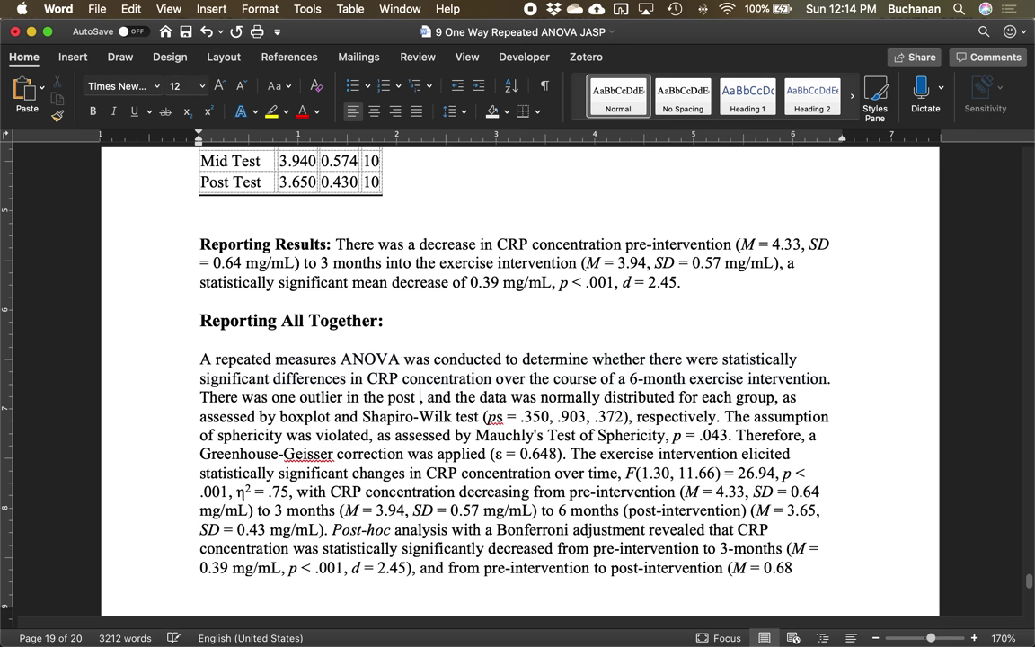
key(BackSpace)
key(BackSpace)
text(st measureme)
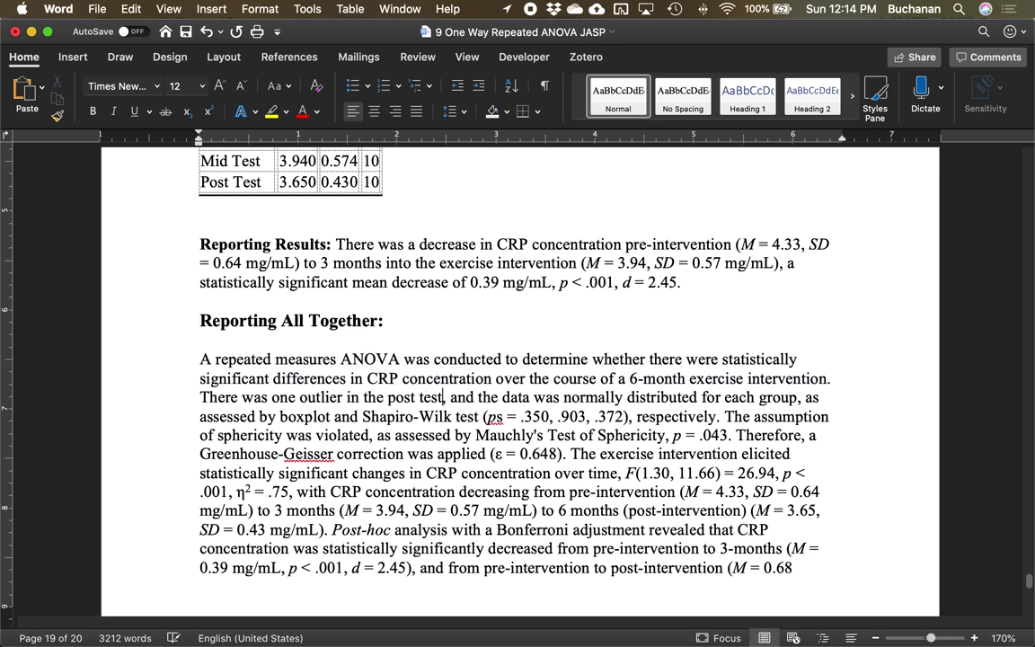
text(nt)
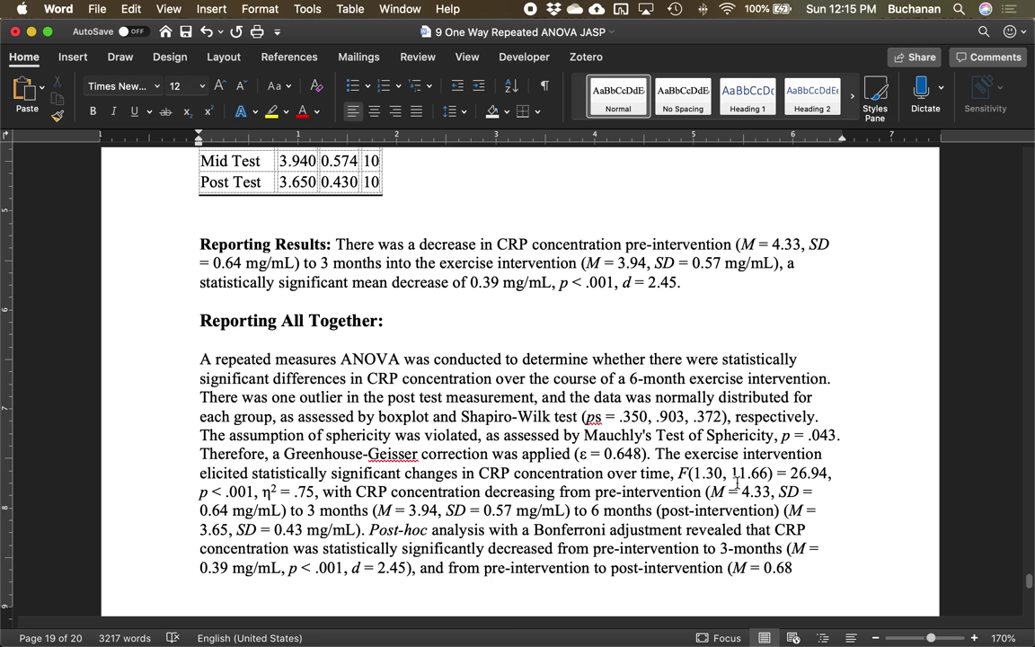
drag(290, 492, 314, 494)
text(.22)
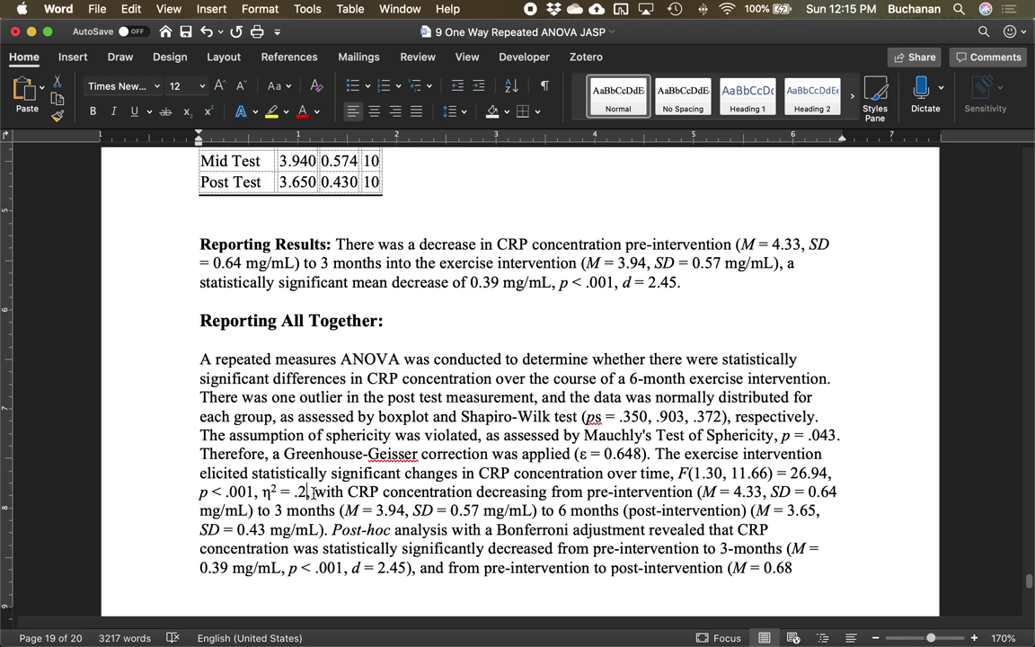
scroll(373, 413, down, 3)
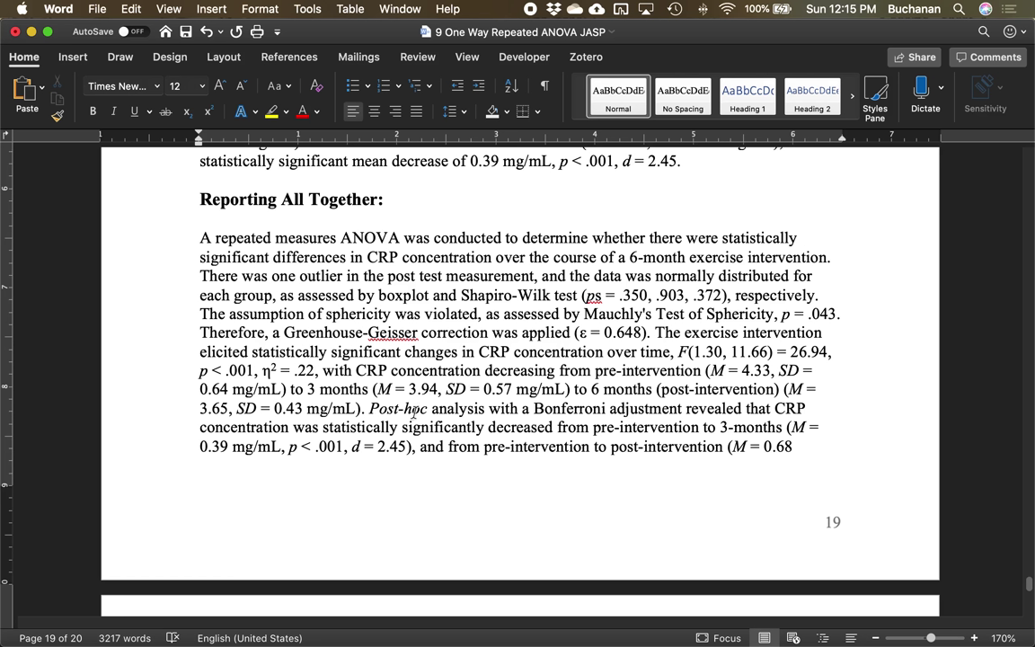
click(412, 410)
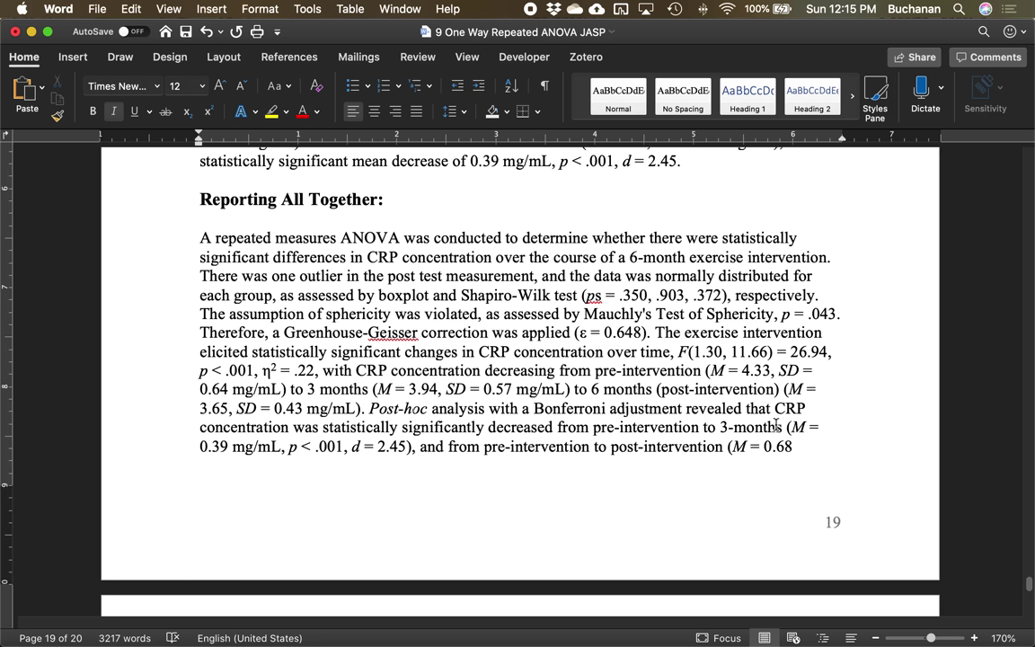
drag(388, 447, 351, 447)
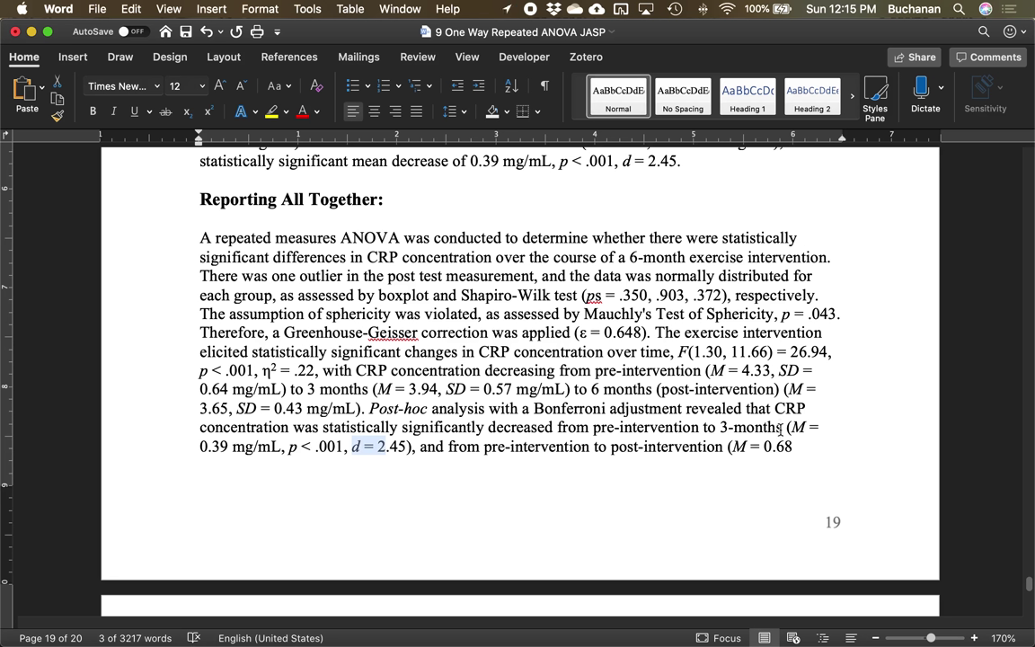
drag(200, 447, 395, 447)
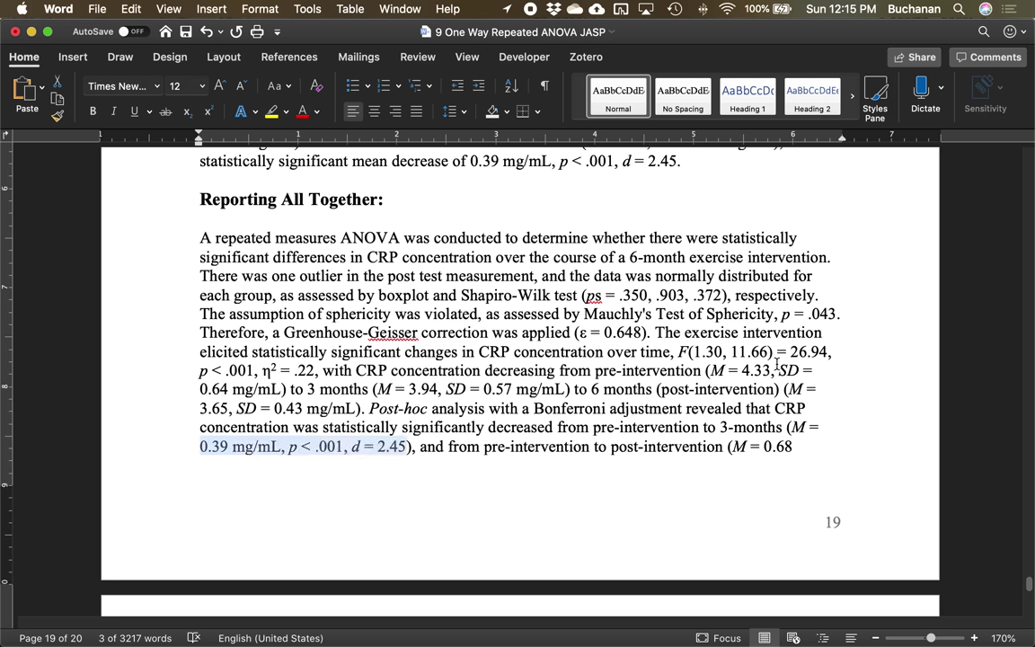
click(775, 365)
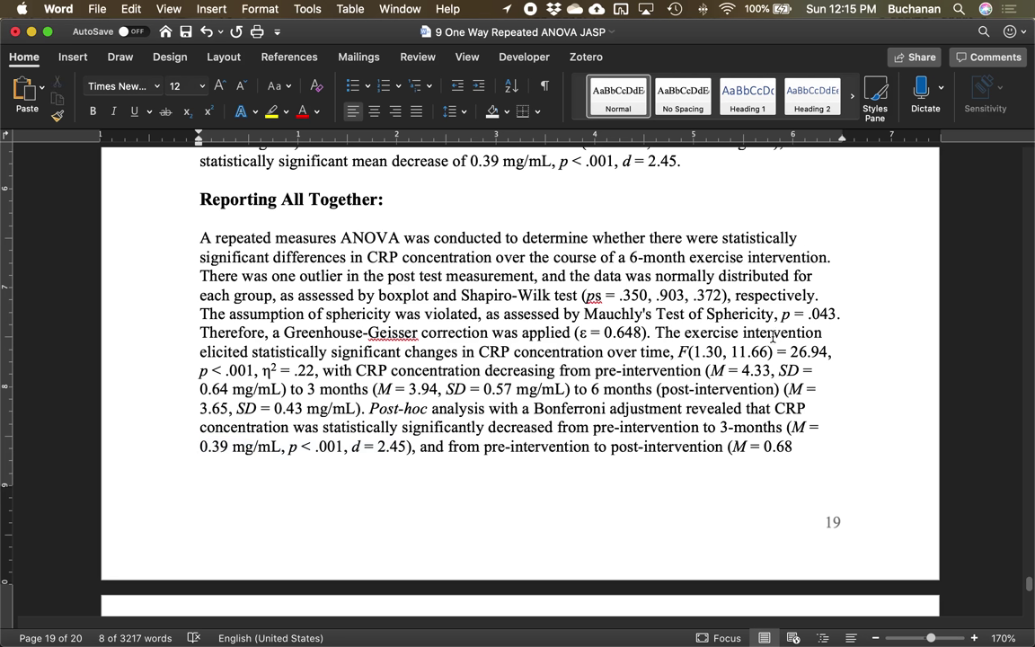
drag(211, 447, 342, 455)
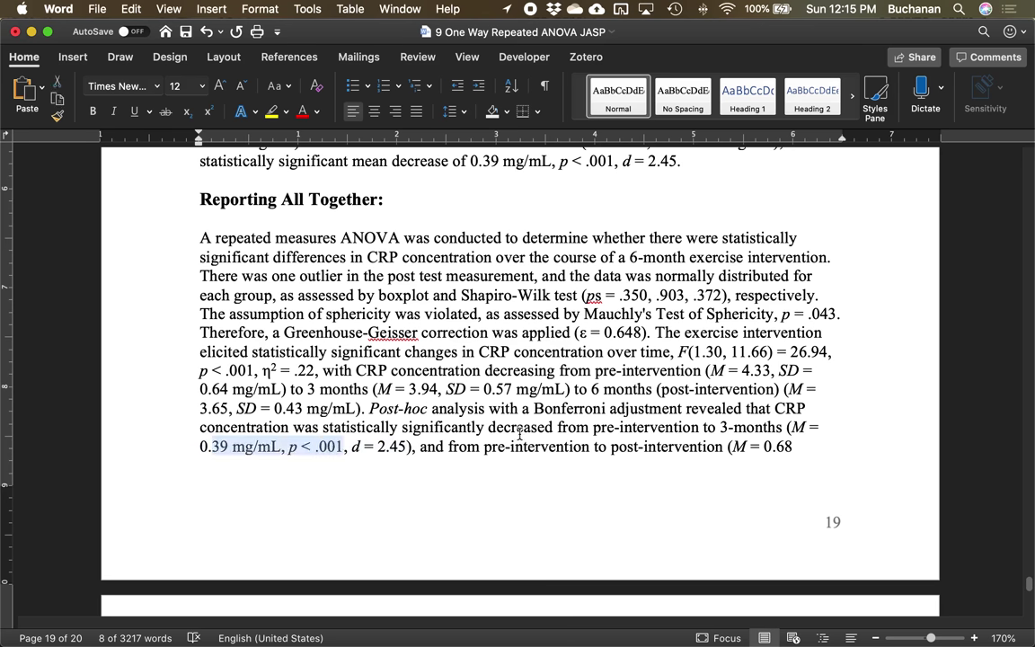
scroll(519, 435, down, 3)
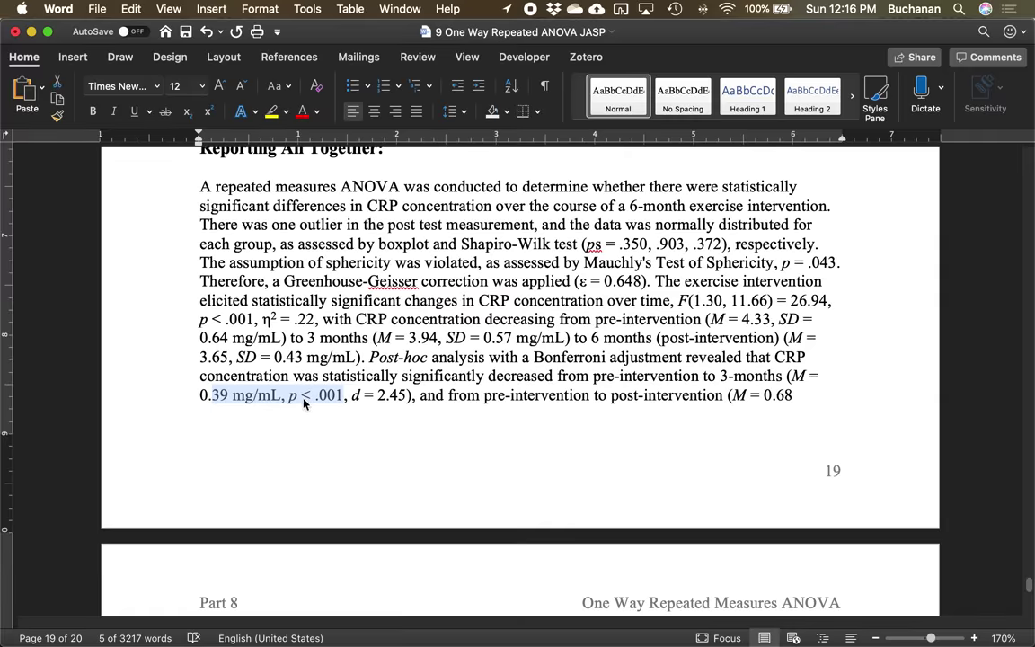
scroll(304, 402, up, 10)
Step: Insert italic SE = 0.05 before p < .001 in the pre-intervention to 3-months comparison
scroll(306, 409, up, 8)
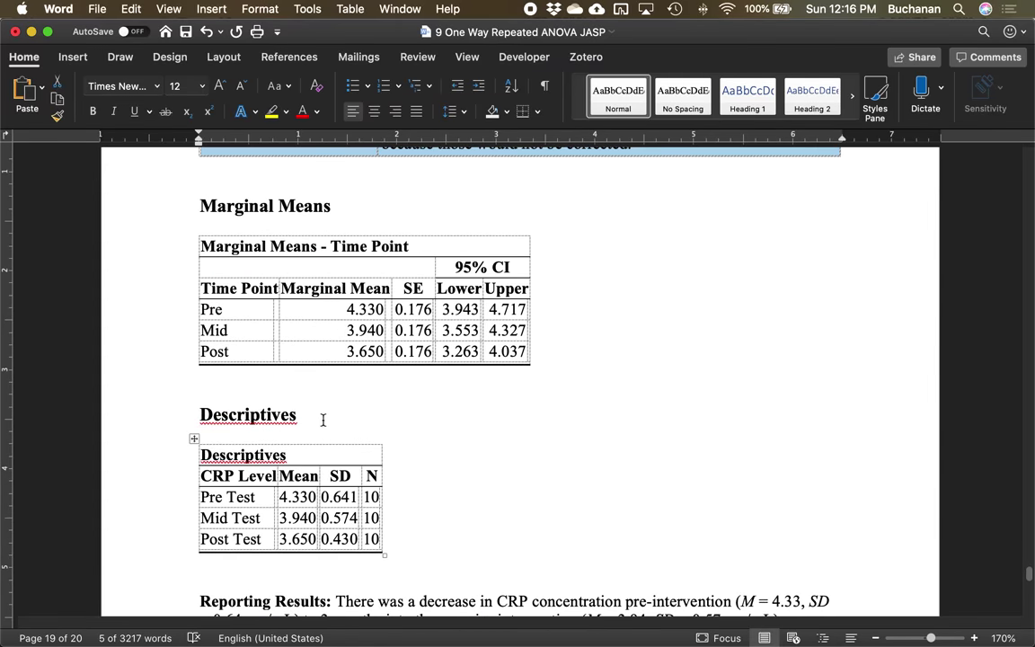
scroll(326, 416, up, 15)
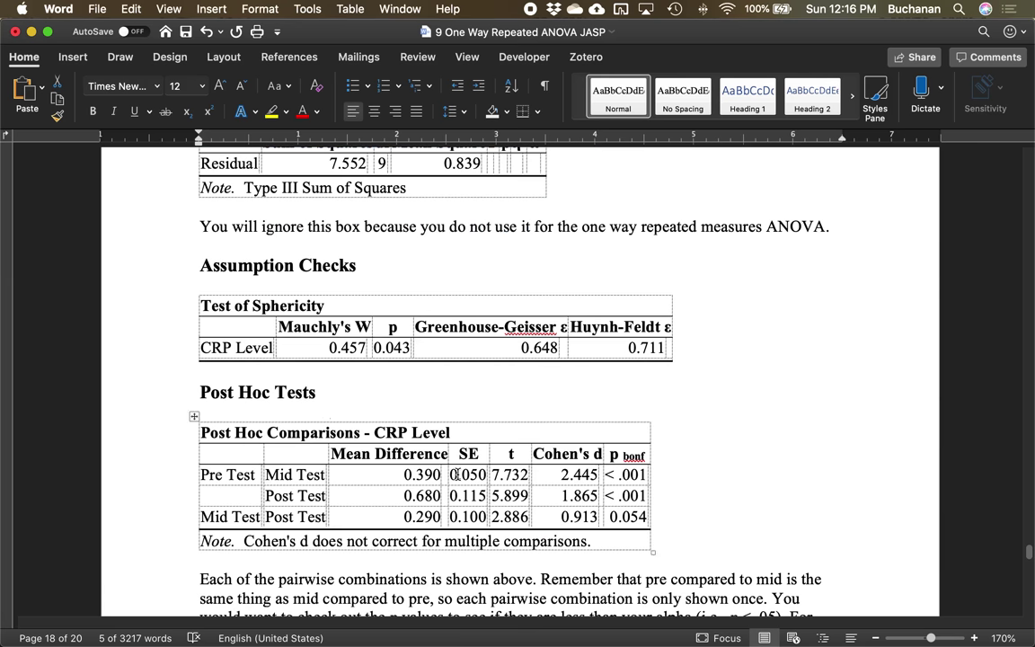
scroll(503, 422, down, 10)
scroll(560, 476, down, 15)
scroll(560, 481, up, 3)
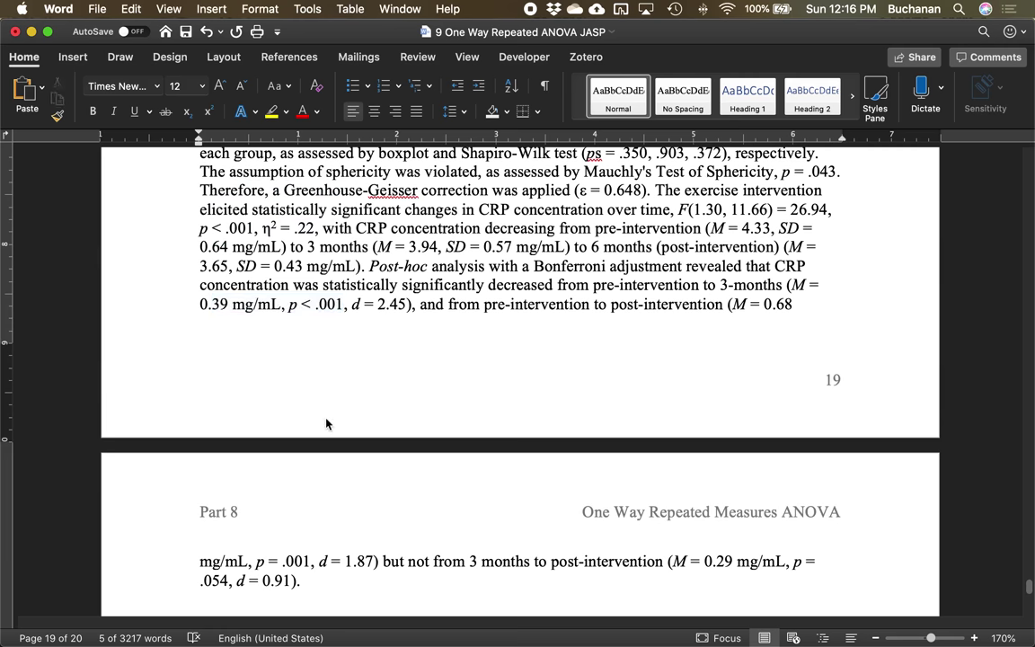
key(Left)
key(super+i)
text(SE)
key(super+i)
text(= .05)
key(BackSpace)
key(BackSpace)
key(BackSpace)
text(0.05,)
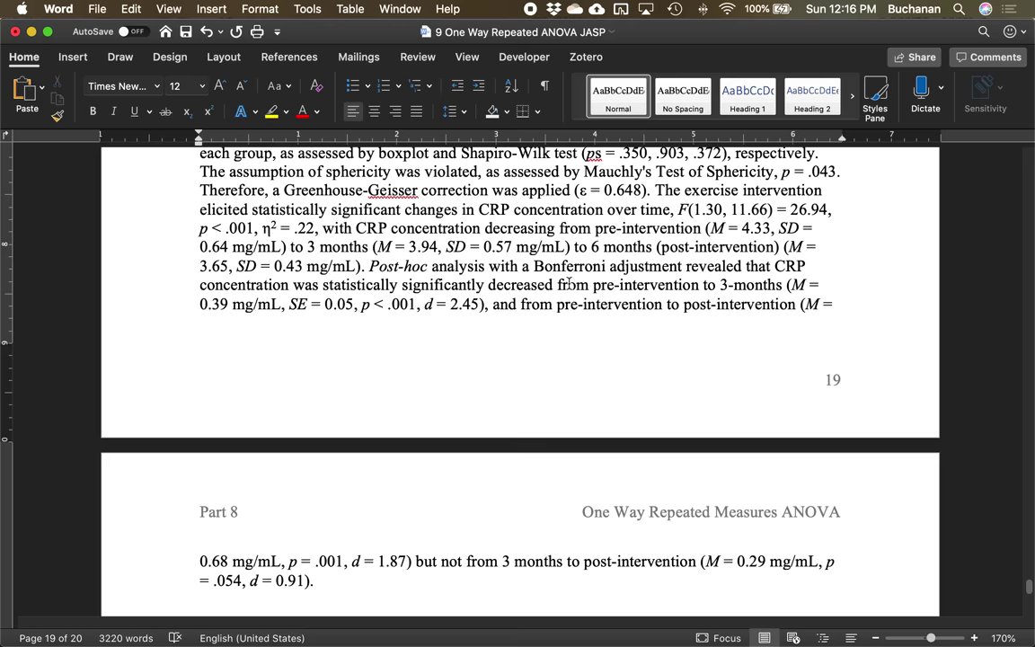
Step: Verify the SE value of 0.05 against the Post Hoc comparisons table
scroll(597, 384, up, 5)
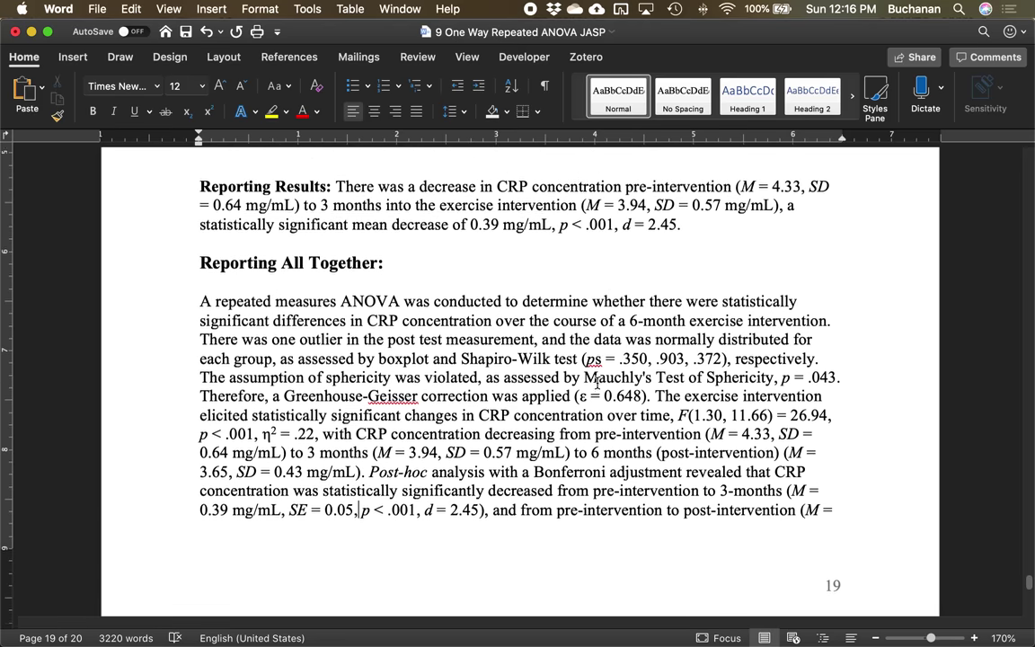
scroll(597, 384, up, 20)
scroll(596, 384, up, 8)
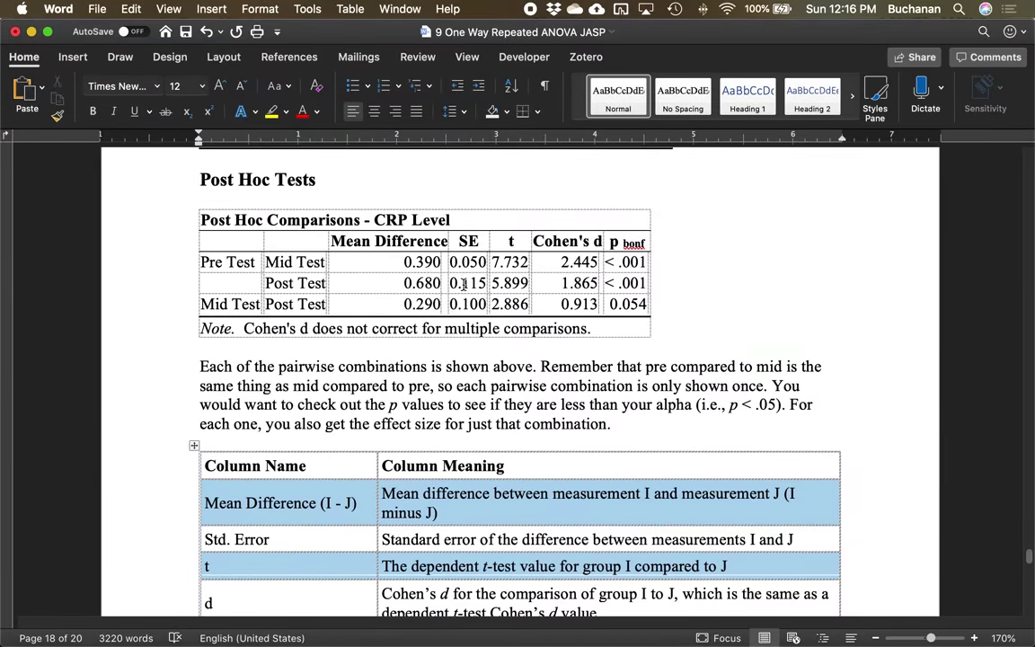
click(465, 305)
scroll(470, 298, down, 20)
scroll(521, 333, down, 20)
scroll(522, 332, up, 10)
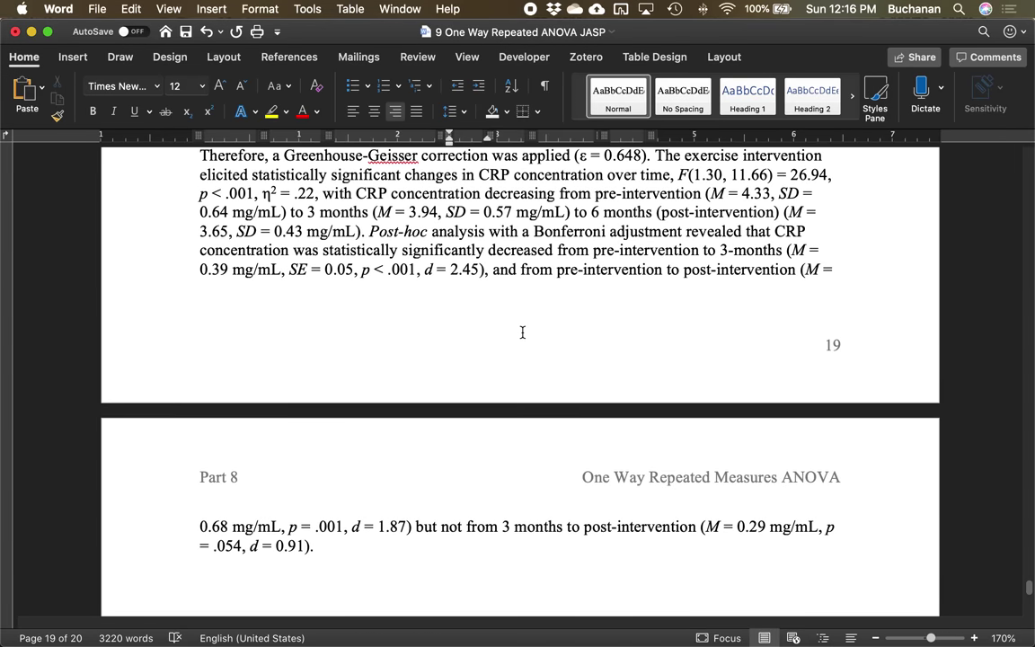